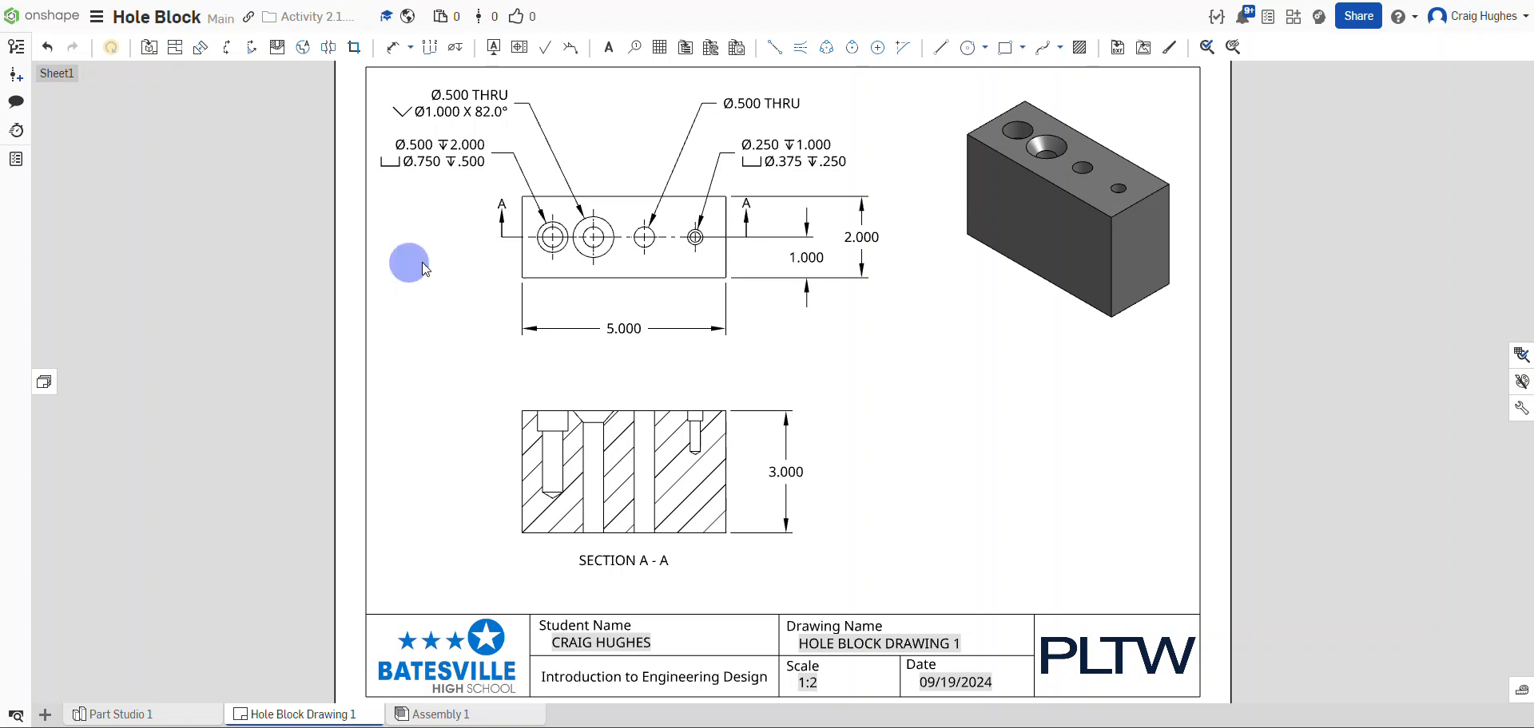
Set the precision of the block's overall length dimension in the top view to two decimals (0.12).
{"action": "scroll", "coordinate": [625, 302], "scroll_direction": "up", "scroll_amount": 5}
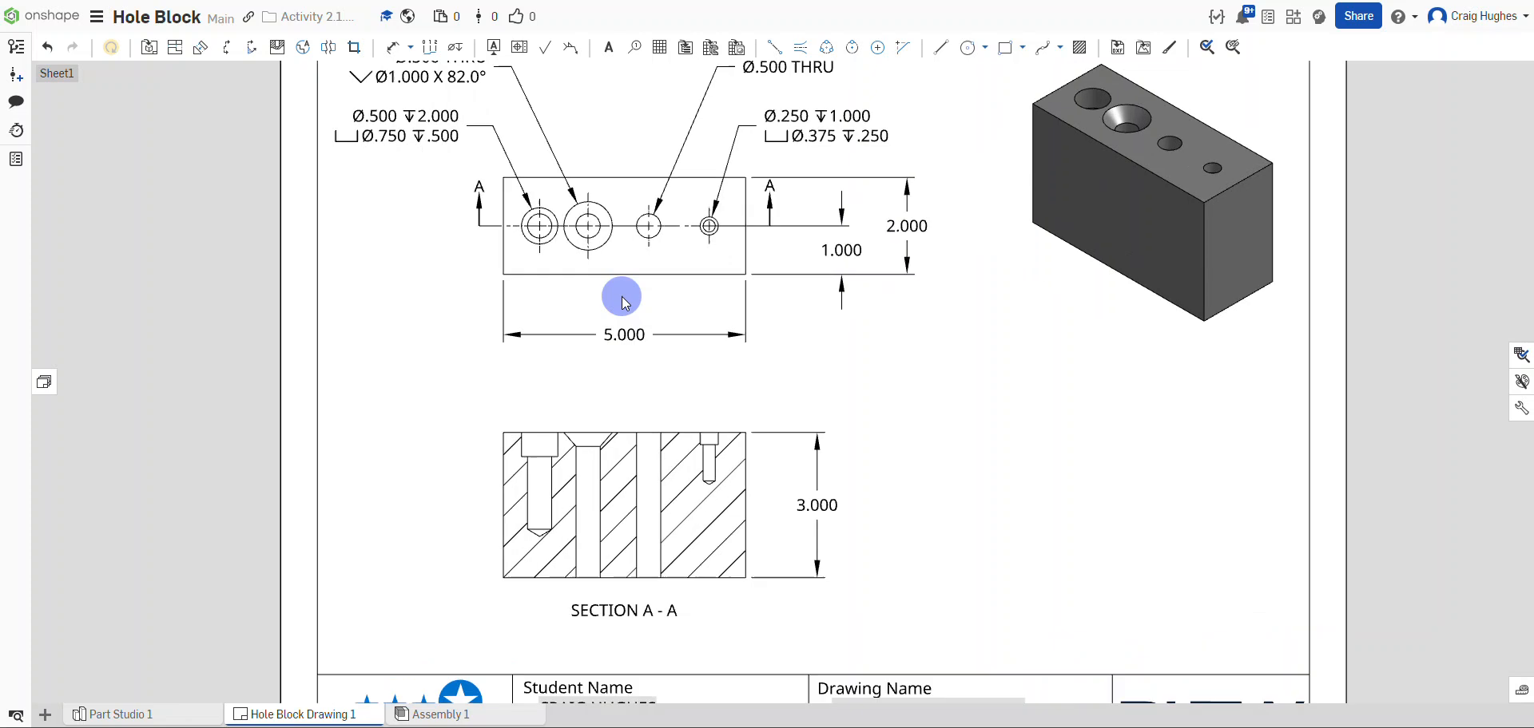
{"action": "left_click", "coordinate": [644, 353]}
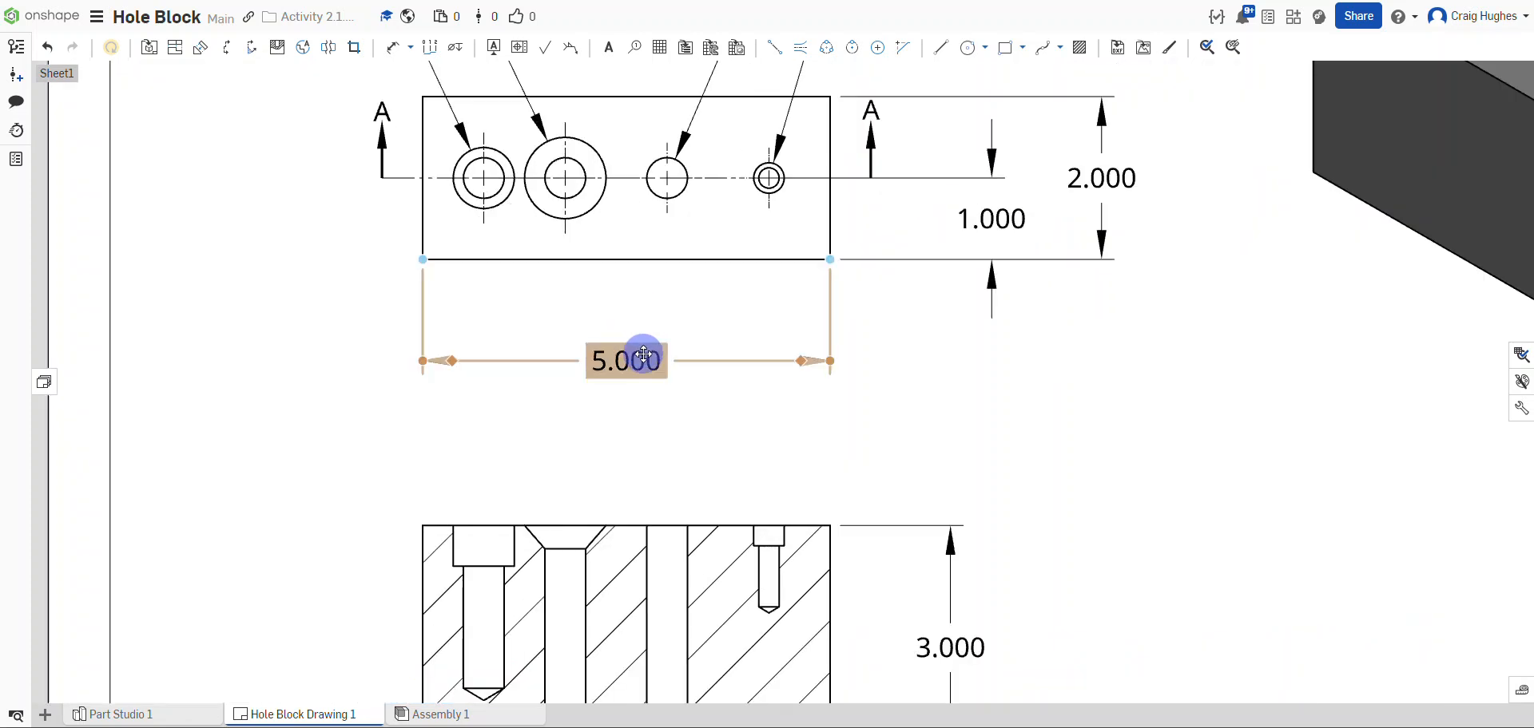
{"action": "double_click", "coordinate": [644, 354]}
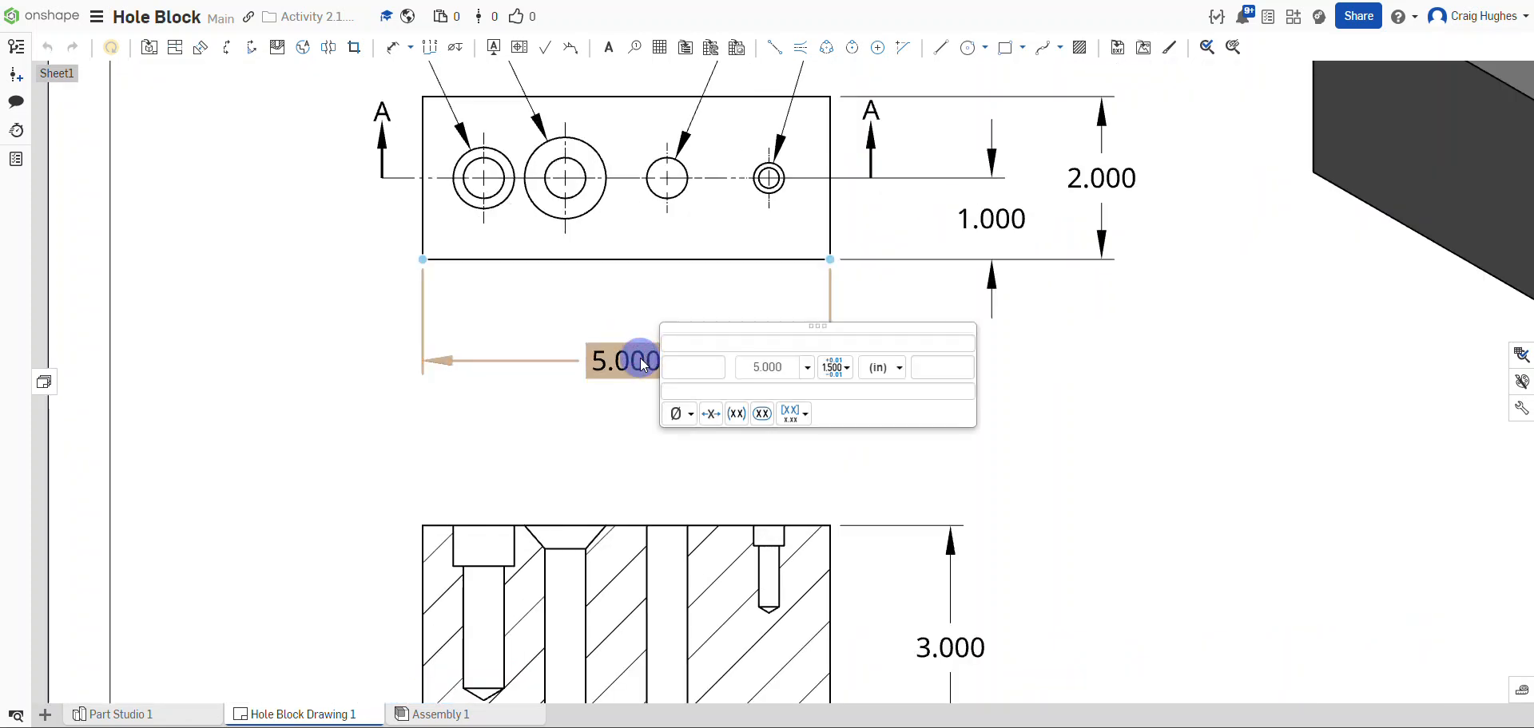
{"action": "left_click", "coordinate": [806, 369]}
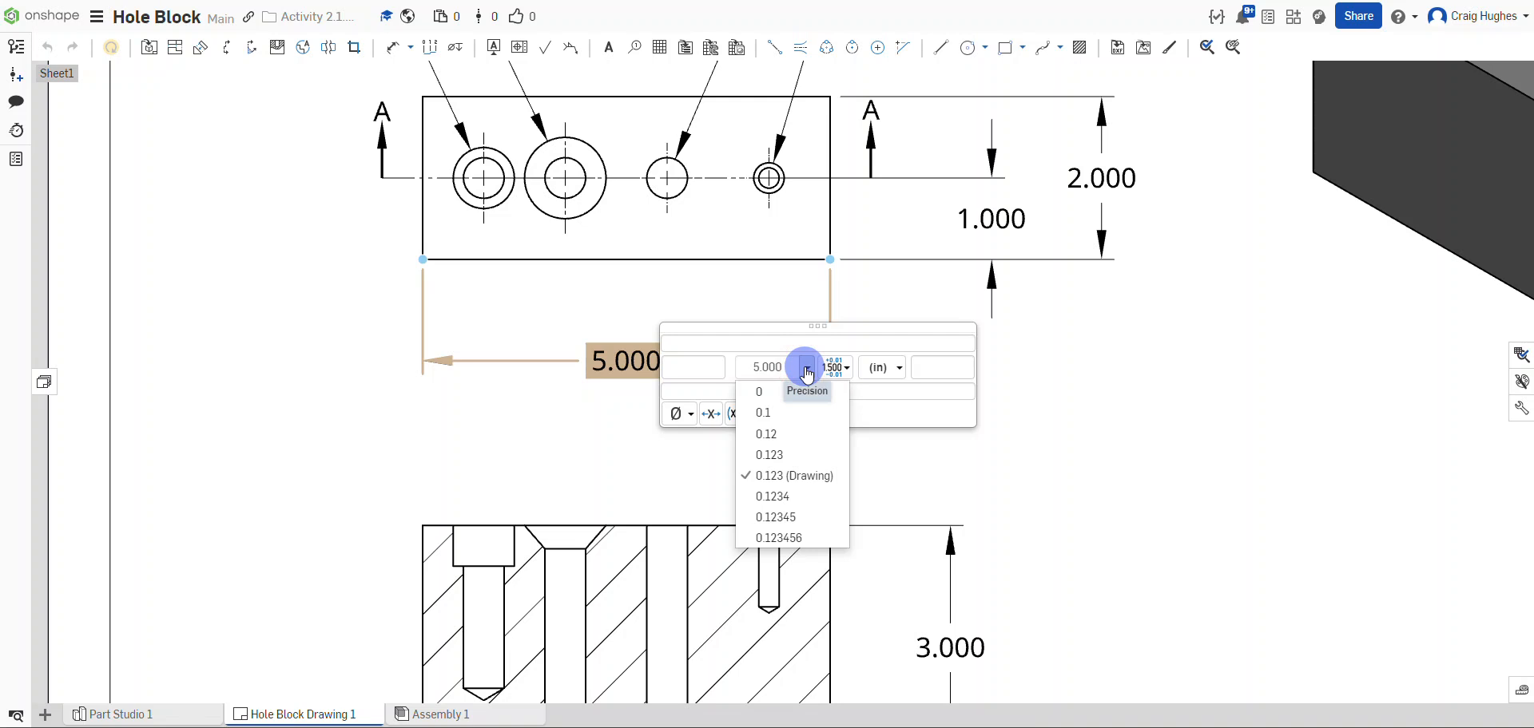
{"action": "left_click", "coordinate": [803, 434]}
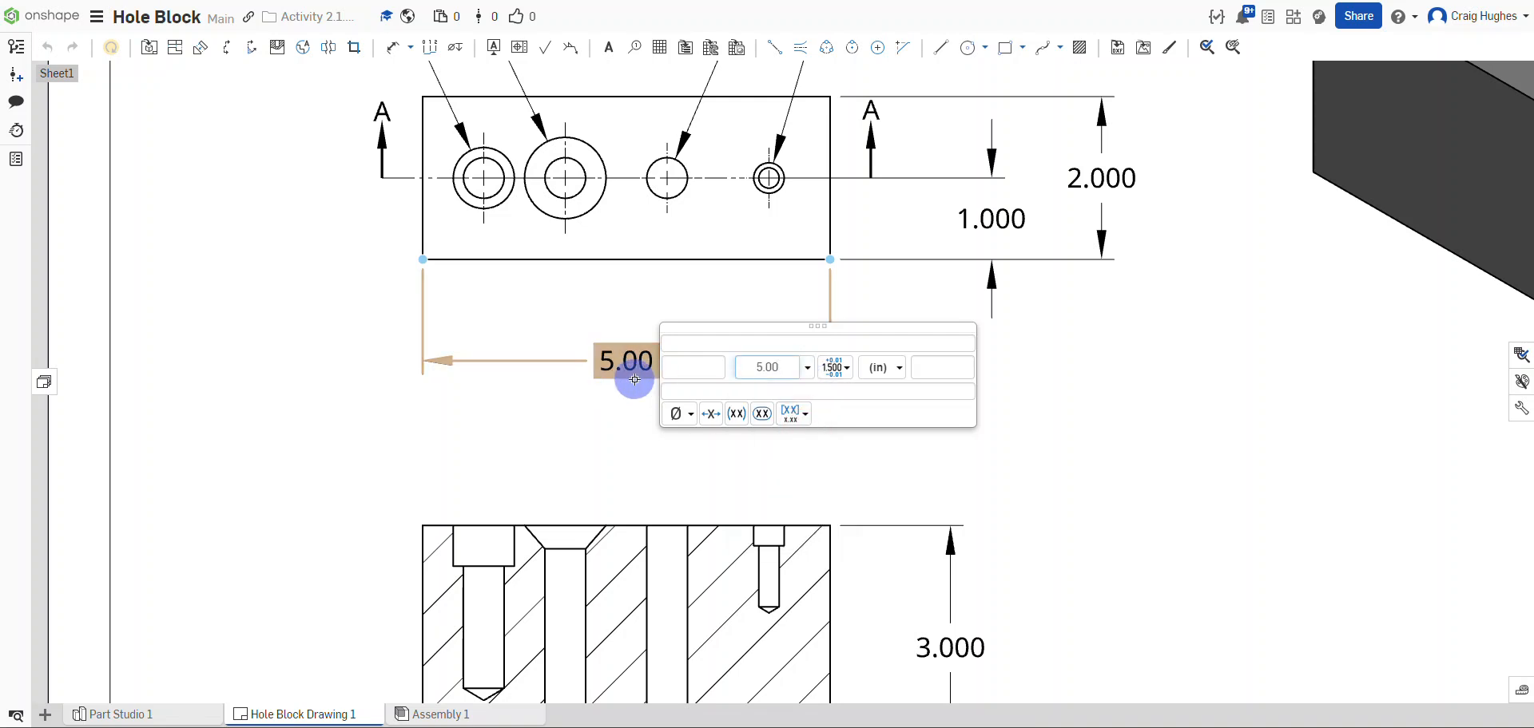
Add a Symmetrical tolerance of ±.100 to the block's overall length dimension.
{"action": "left_click", "coordinate": [848, 372]}
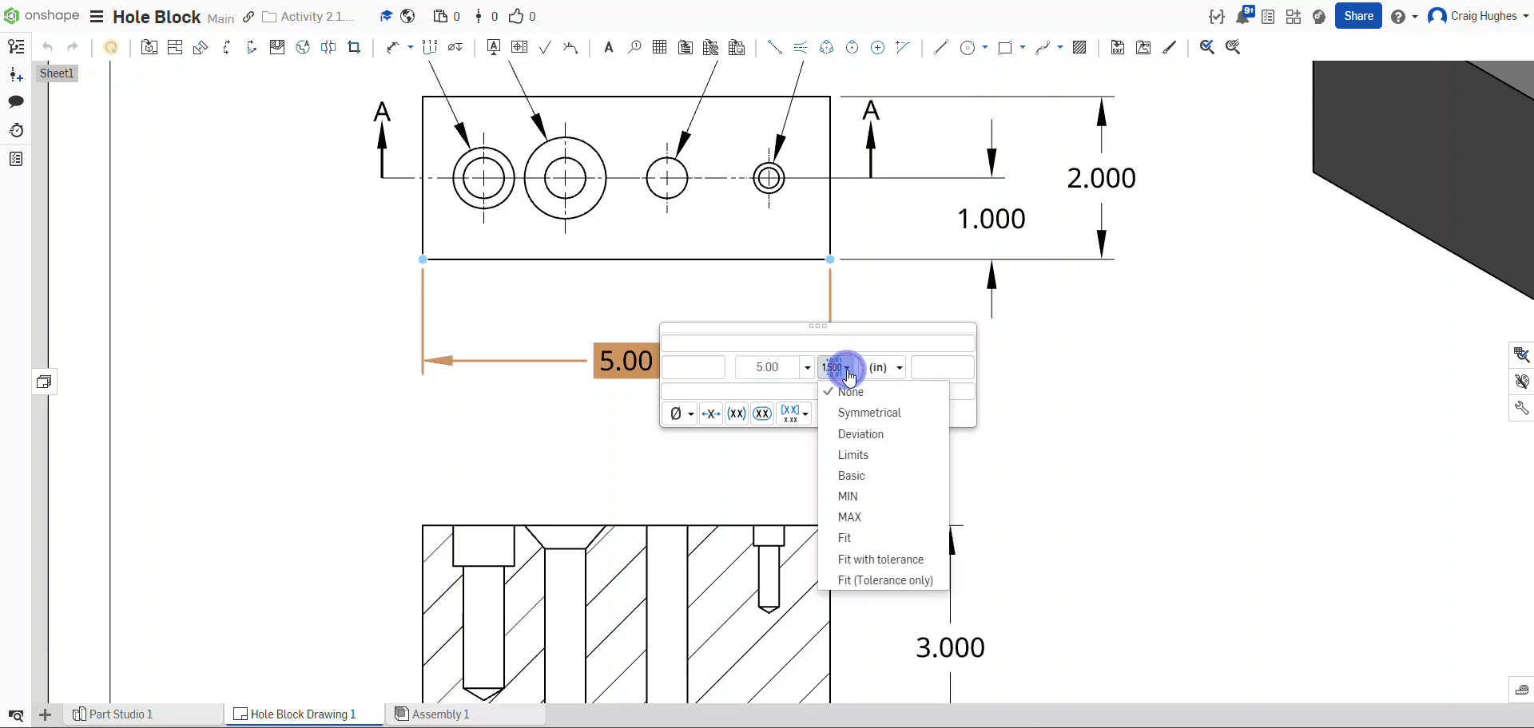
{"action": "left_click", "coordinate": [856, 407]}
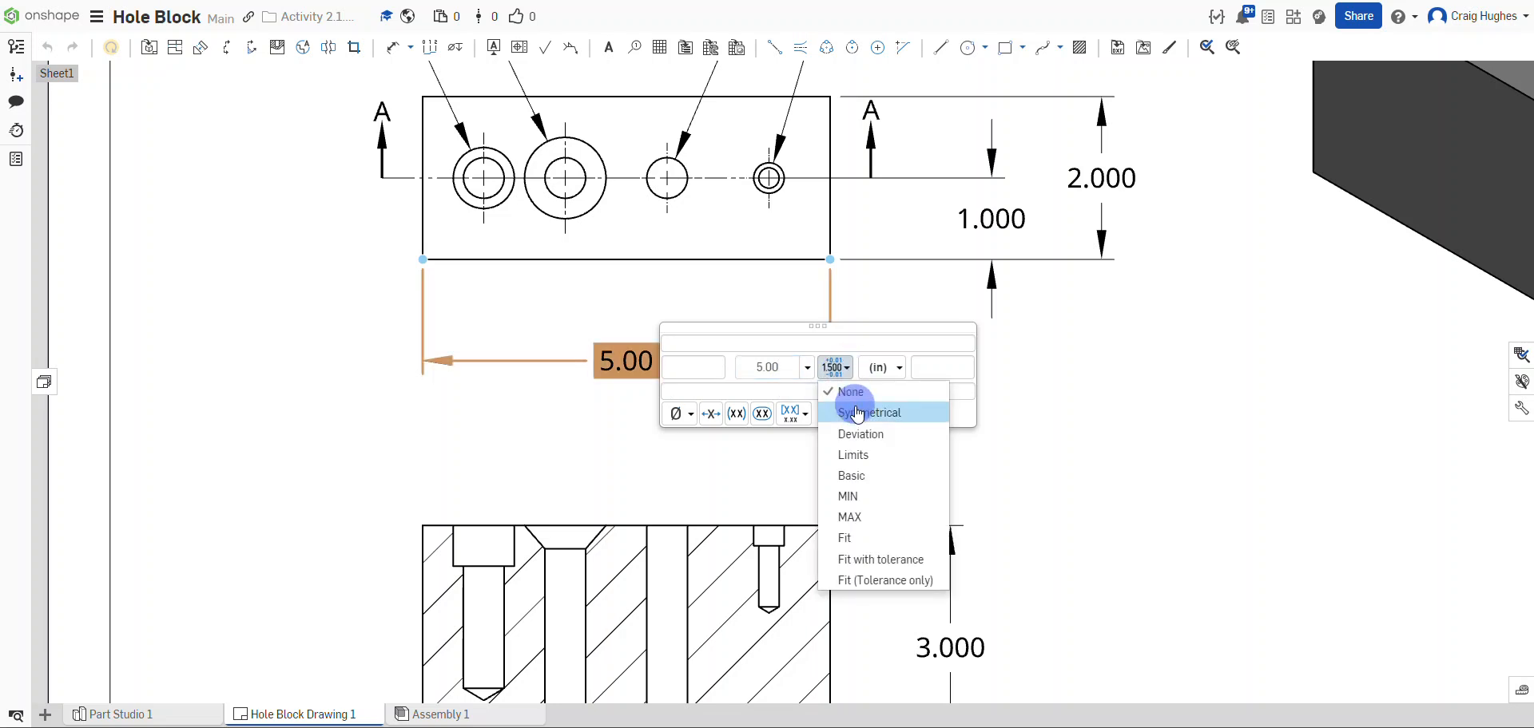
{"action": "left_click", "coordinate": [901, 369]}
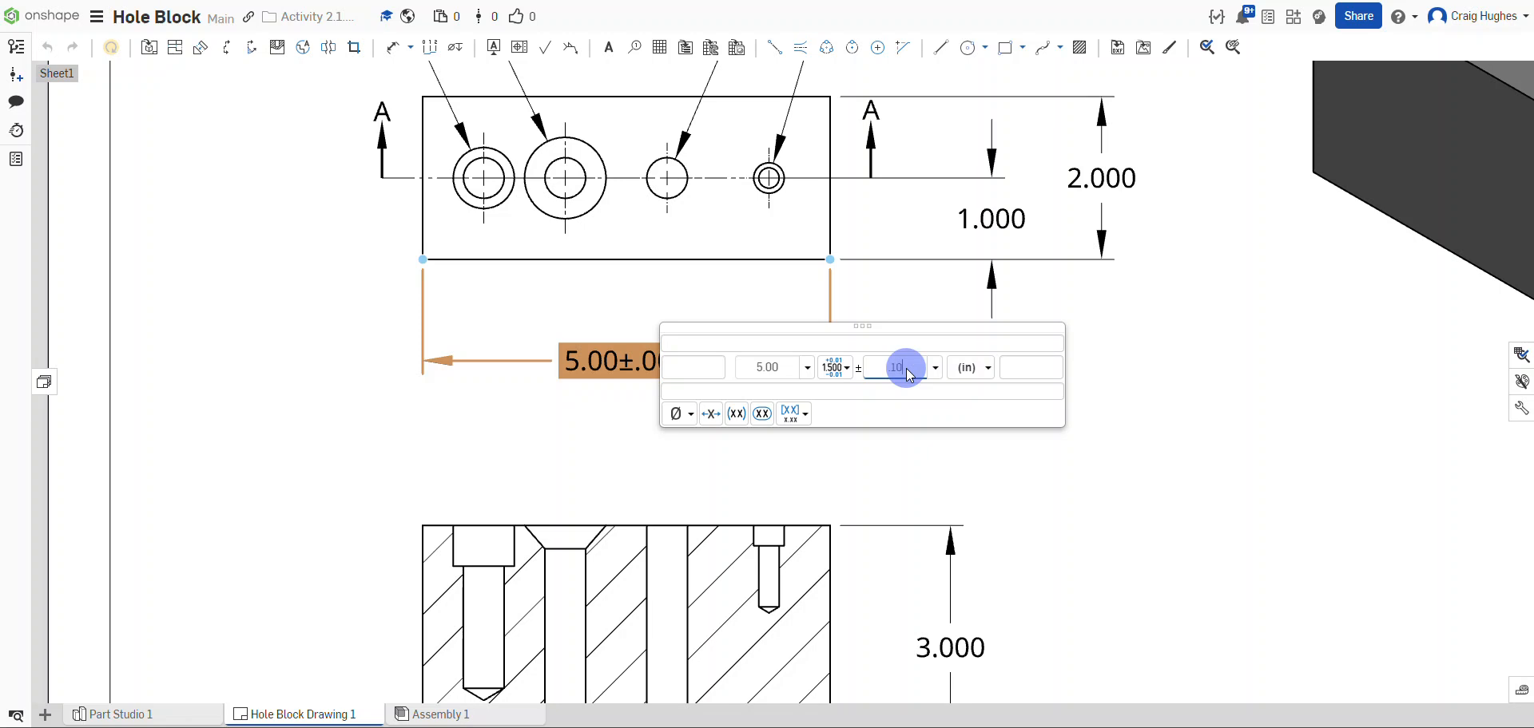
{"action": "left_click", "coordinate": [889, 456]}
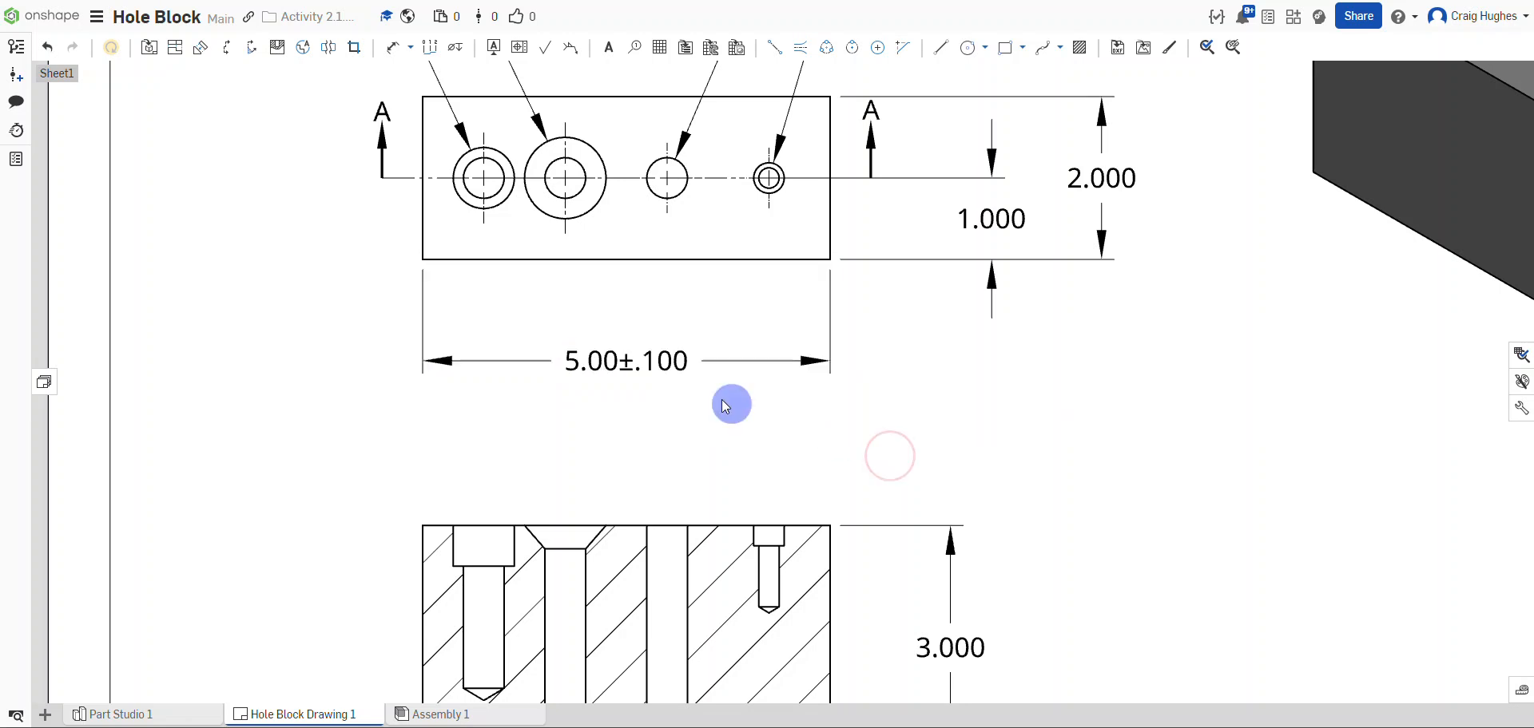
Set the tolerance precision of the block's length dimension to two decimals (0.12).
{"action": "left_click", "coordinate": [668, 366]}
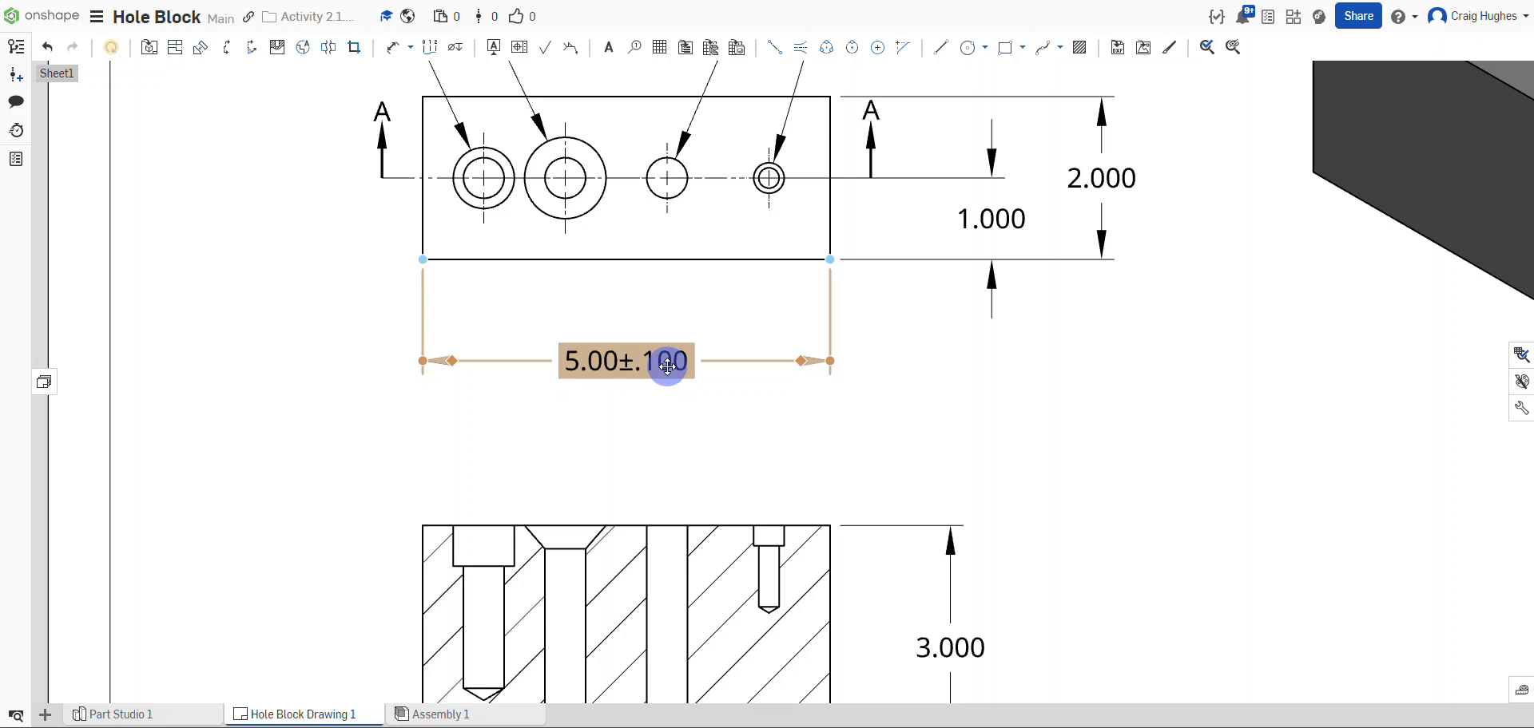
{"action": "double_click", "coordinate": [667, 366]}
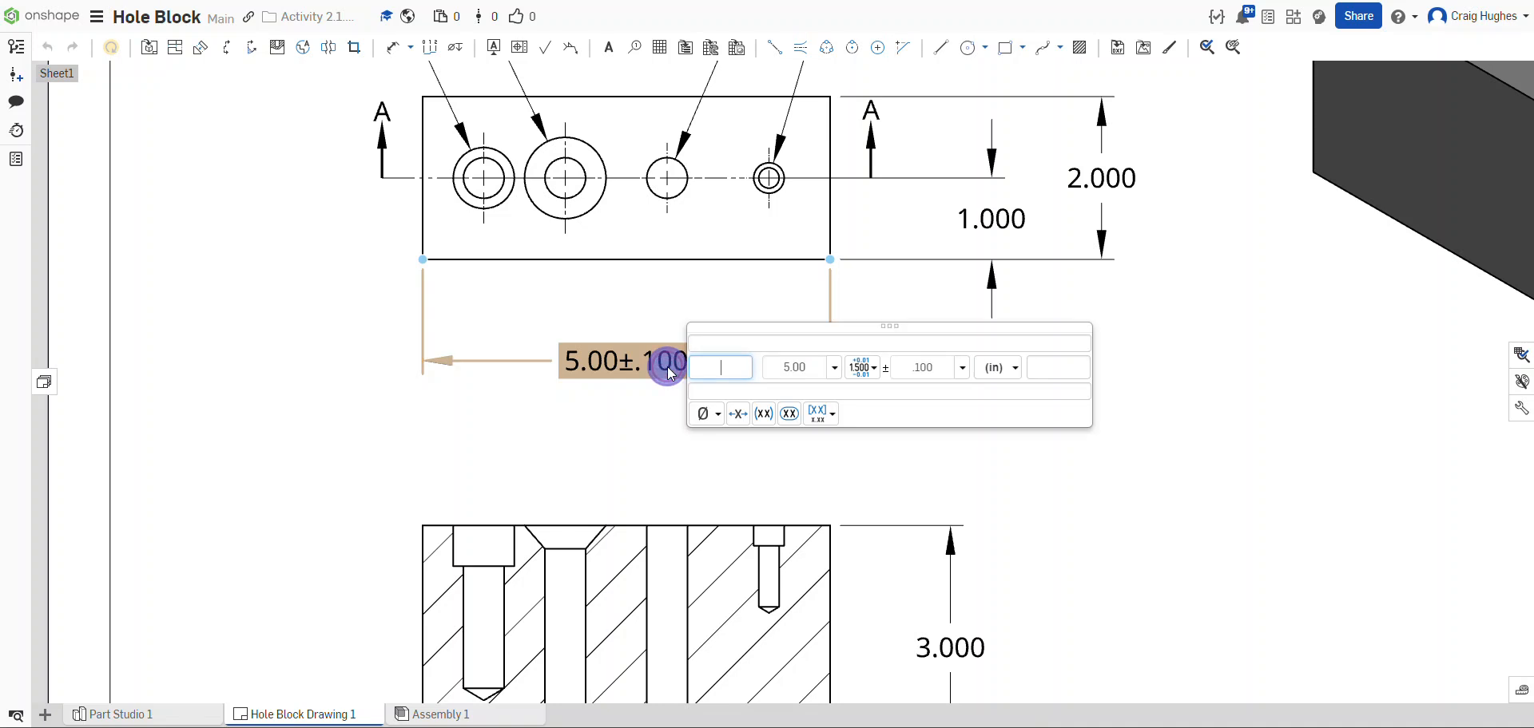
{"action": "left_click", "coordinate": [963, 370]}
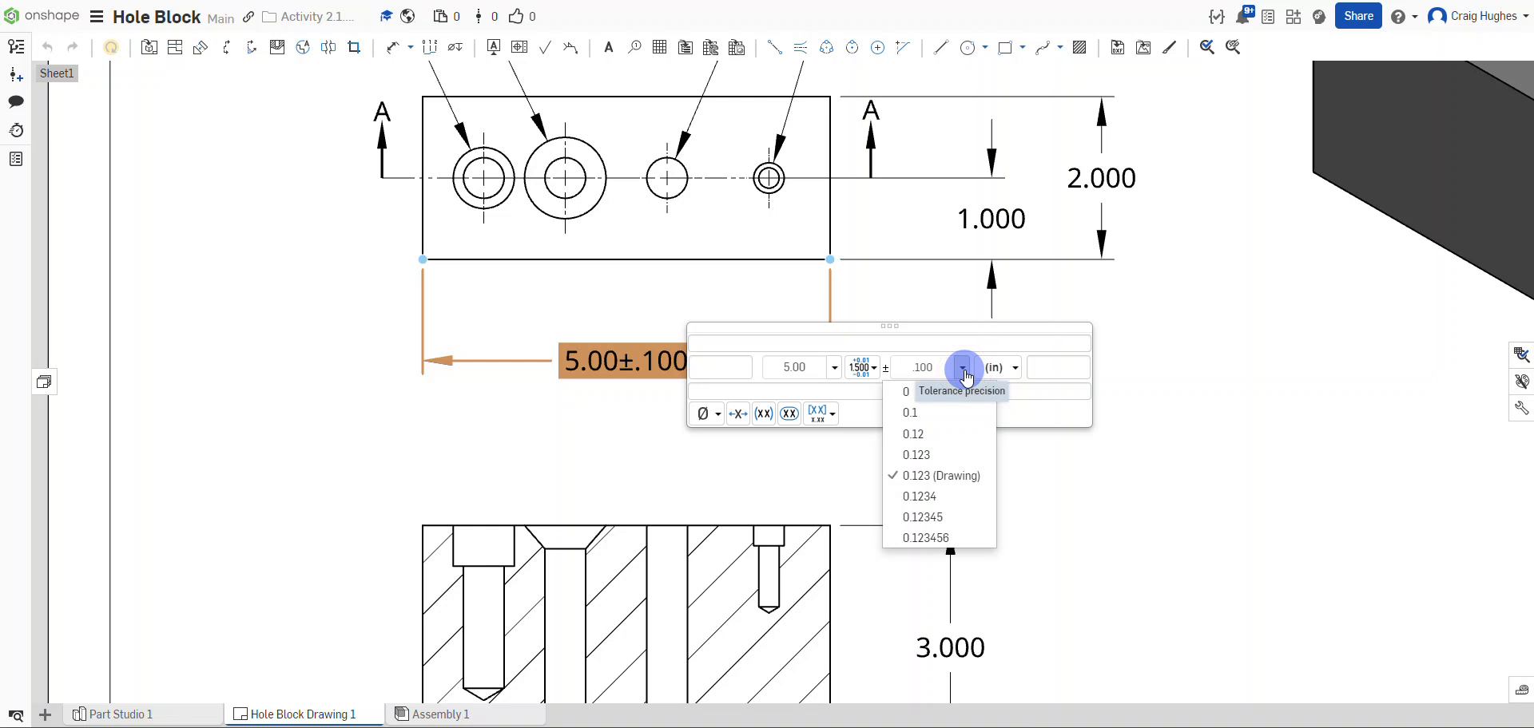
{"action": "left_click", "coordinate": [962, 436]}
{"action": "left_click", "coordinate": [976, 460]}
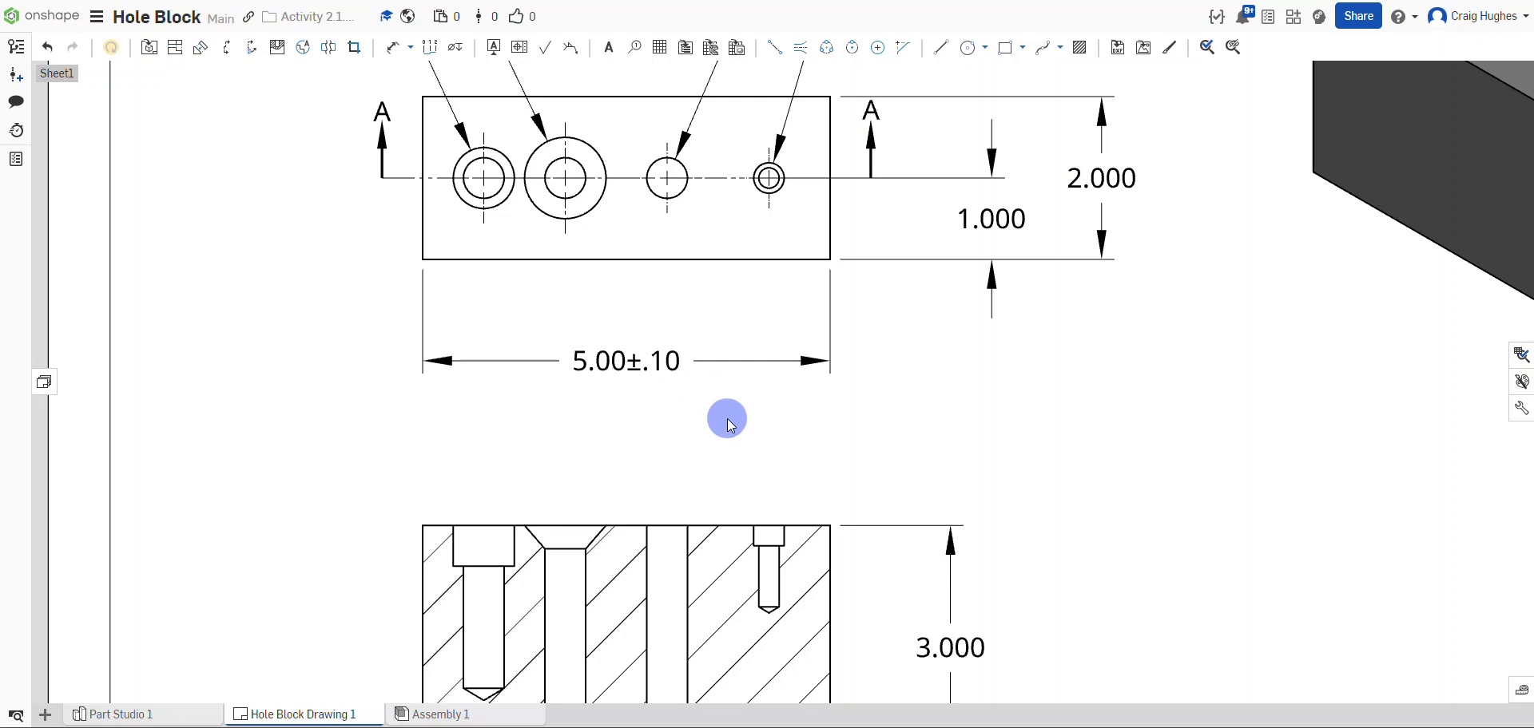
Set the precision of the block's overall width dimension in the top view to two decimals (0.12).
{"action": "mouse_move", "coordinate": [1066, 400]}
{"action": "middle_mouse_down"}
{"action": "mouse_move", "coordinate": [941, 351]}
{"action": "mouse_move", "coordinate": [831, 345]}
{"action": "middle_mouse_up"}
{"action": "middle_click_drag", "start_coordinate": [903, 253], "coordinate": [834, 429]}
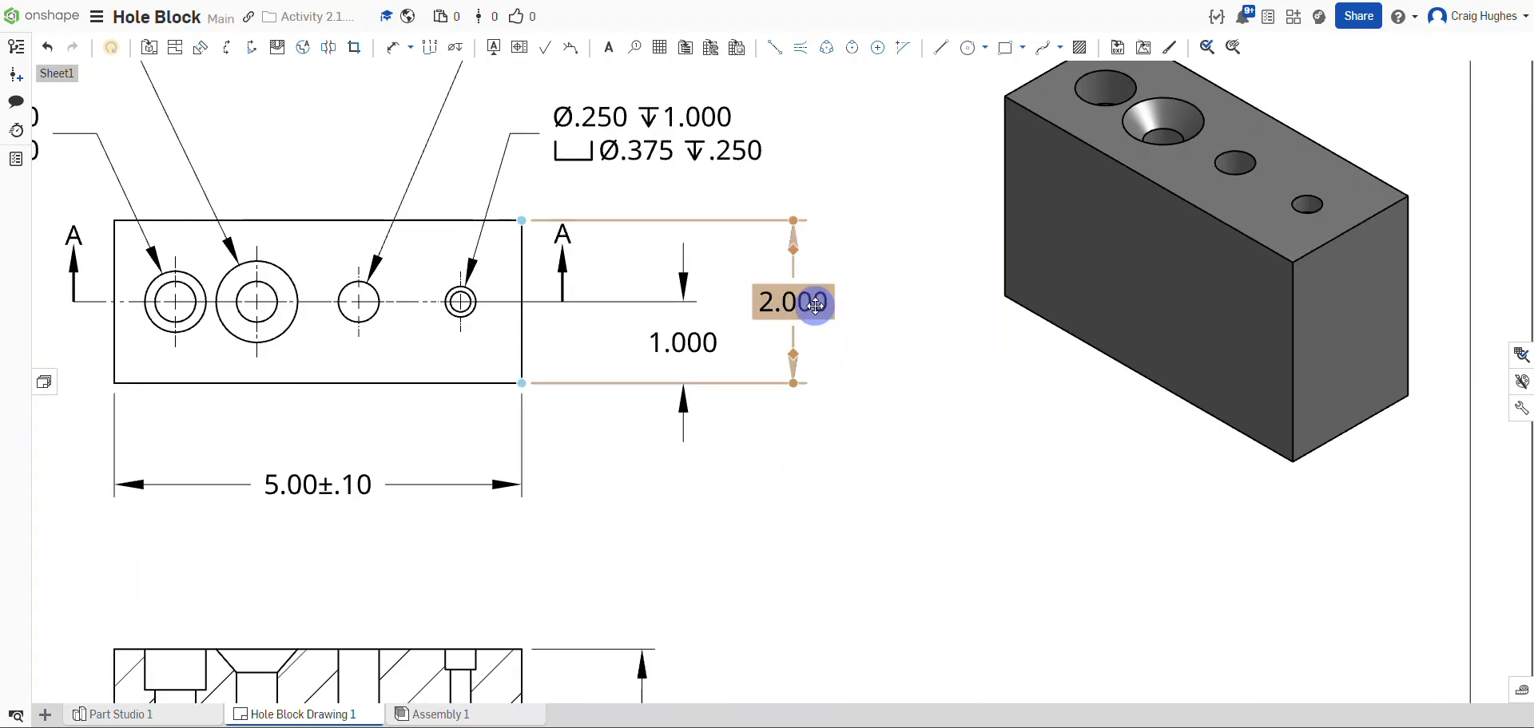
{"action": "left_click", "coordinate": [815, 305]}
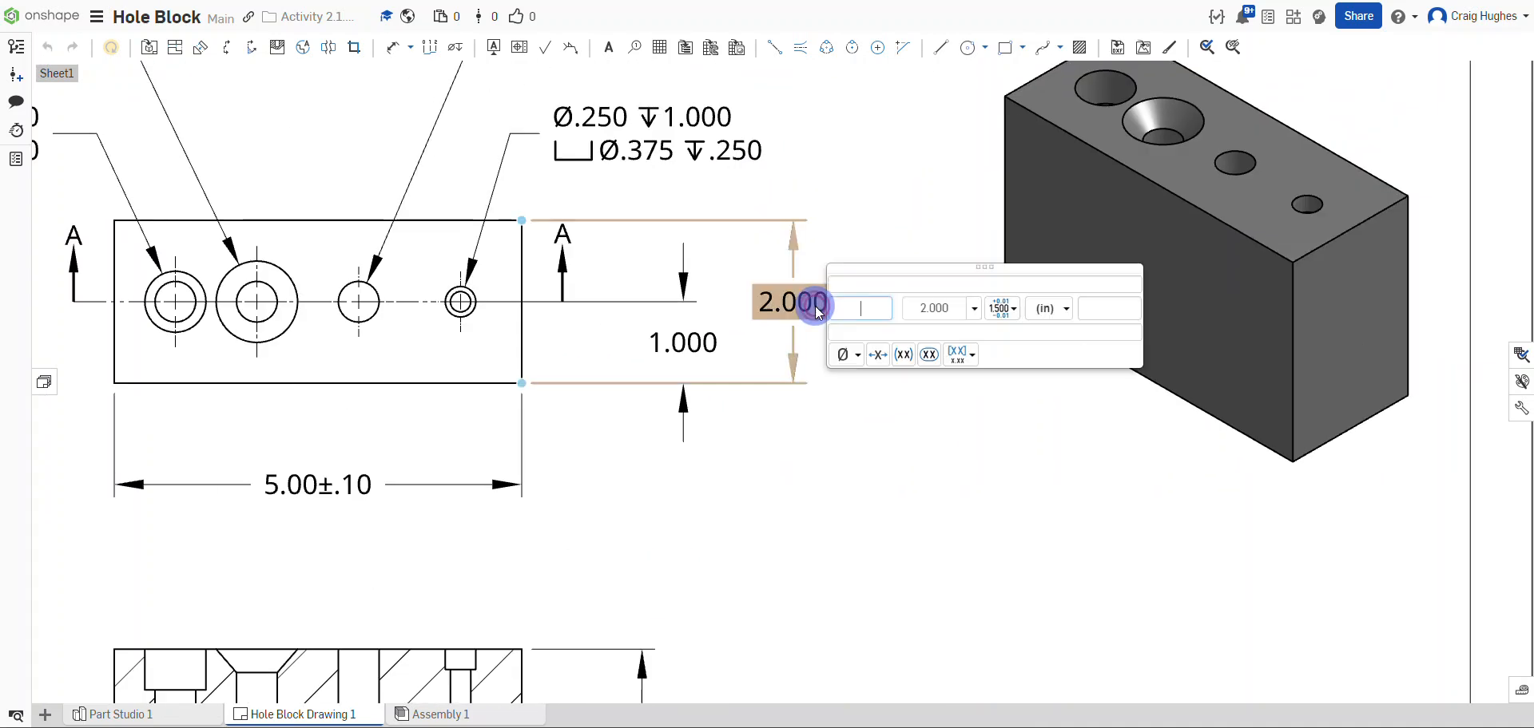
{"action": "left_click", "coordinate": [975, 307]}
{"action": "left_click", "coordinate": [976, 375]}
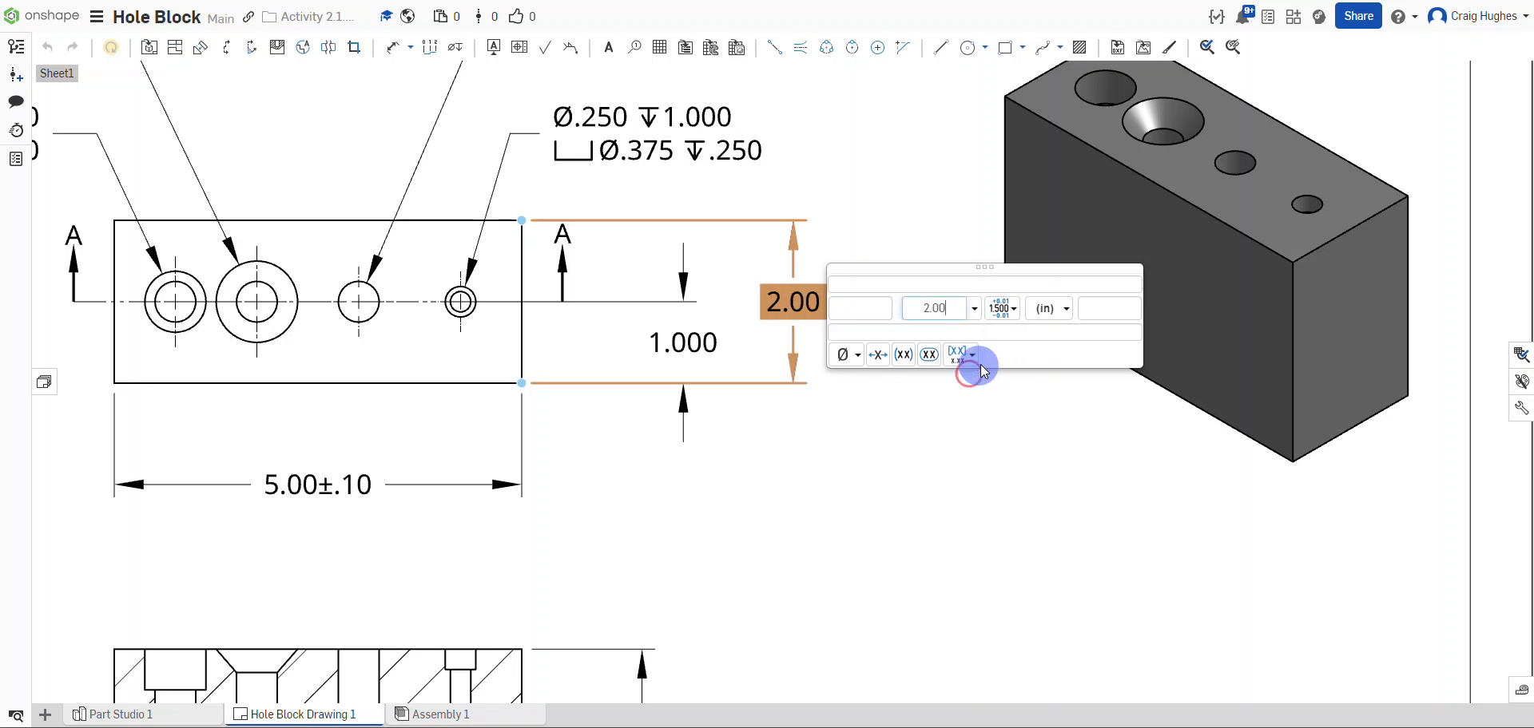
Give the block's width dimension a Symmetrical tolerance of ±.10 with two-decimal tolerance precision.
{"action": "left_click", "coordinate": [1002, 309]}
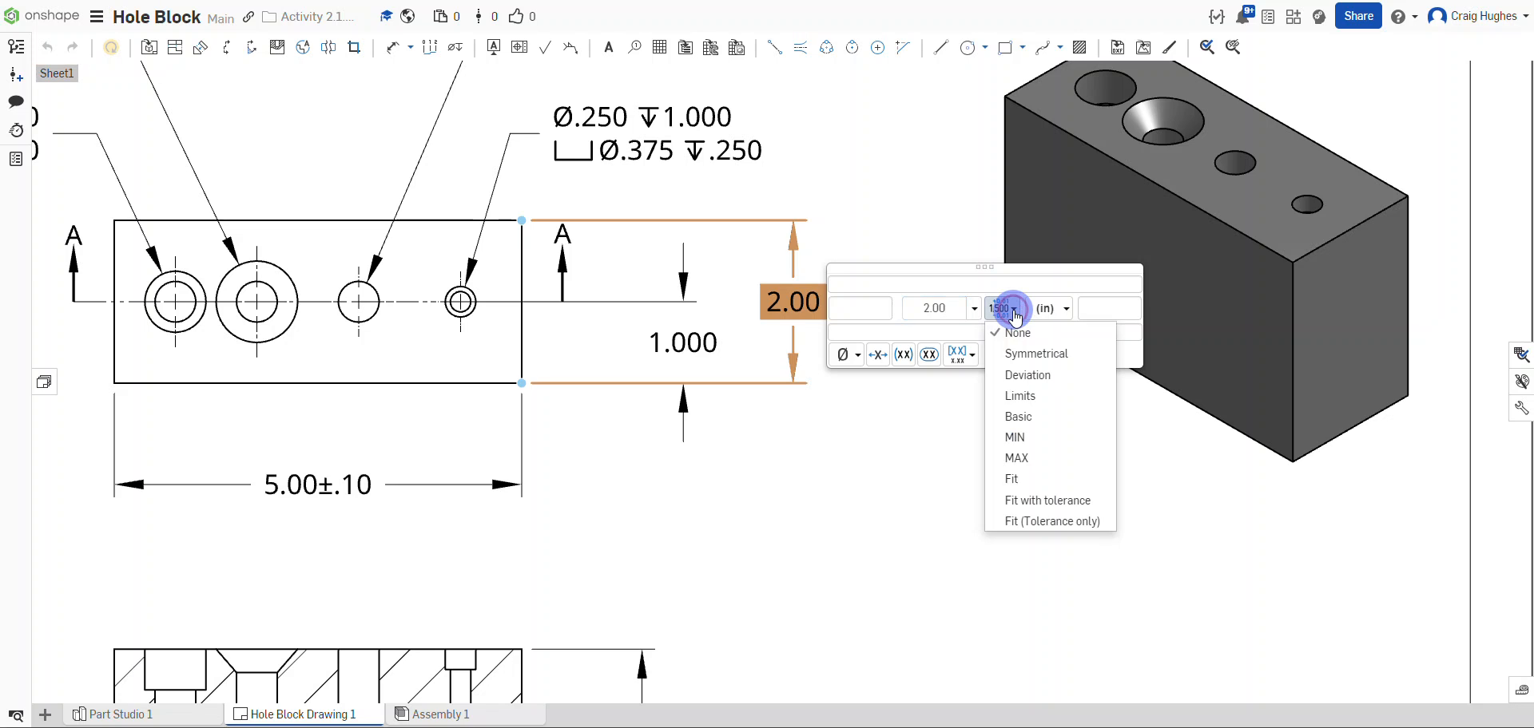
{"action": "left_click", "coordinate": [1028, 353]}
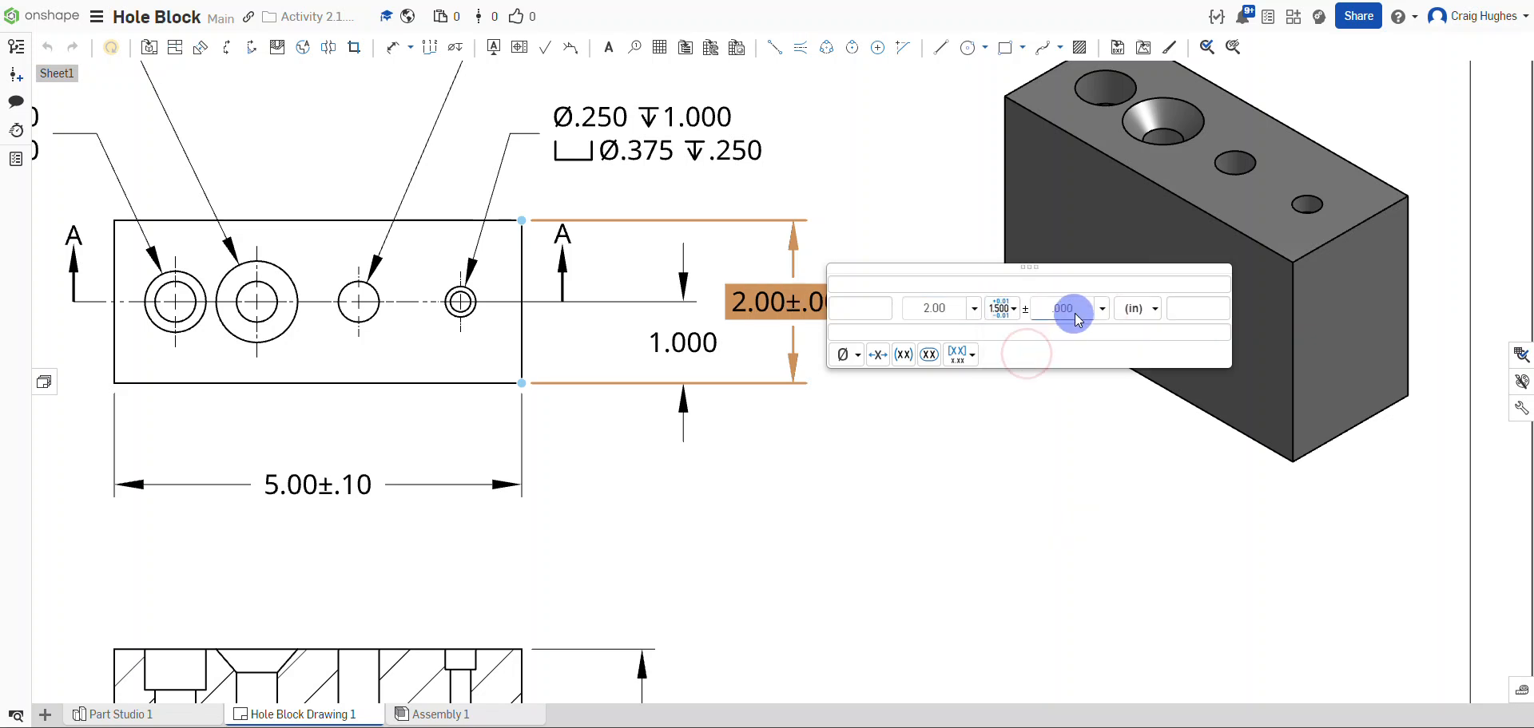
{"action": "left_click", "coordinate": [1101, 311]}
{"action": "left_click", "coordinate": [1096, 371]}
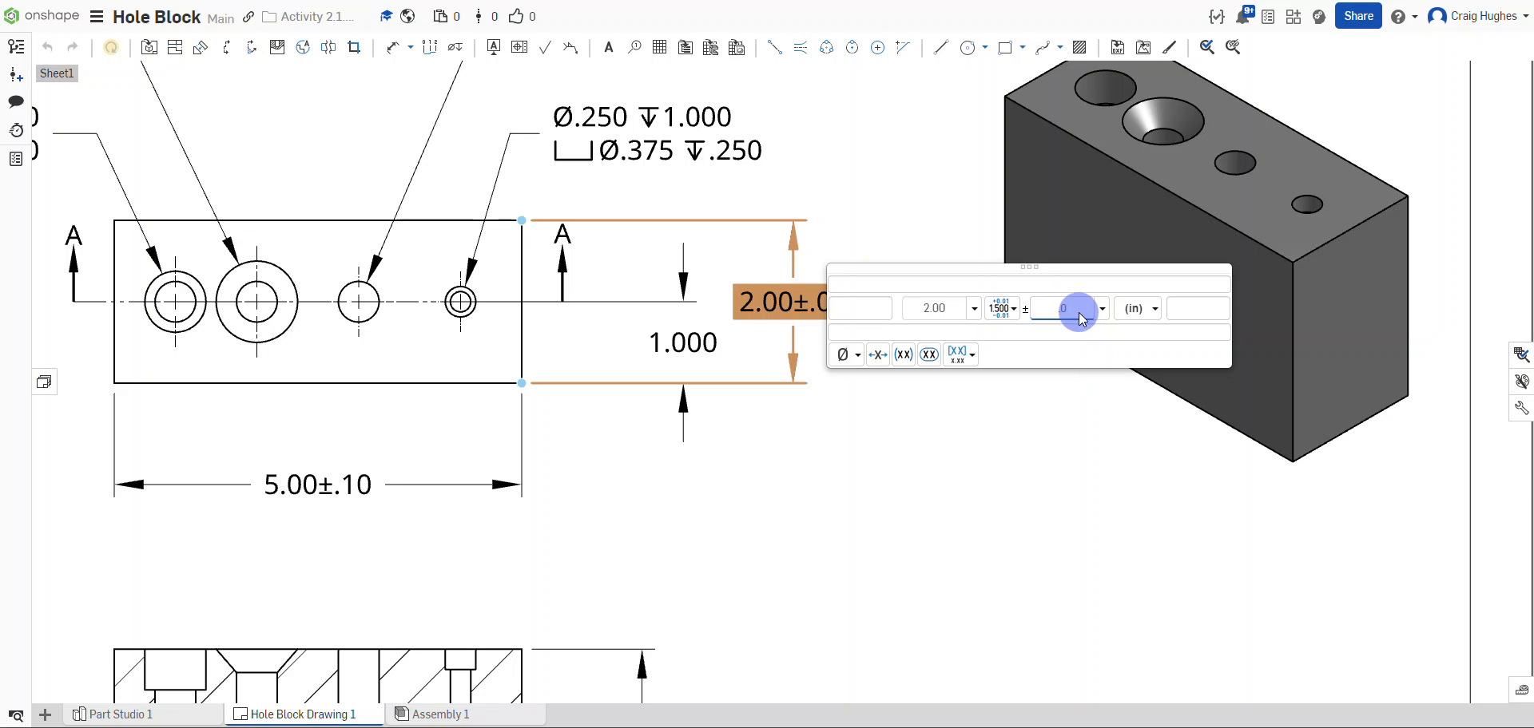
{"action": "key", "text": "Return"}
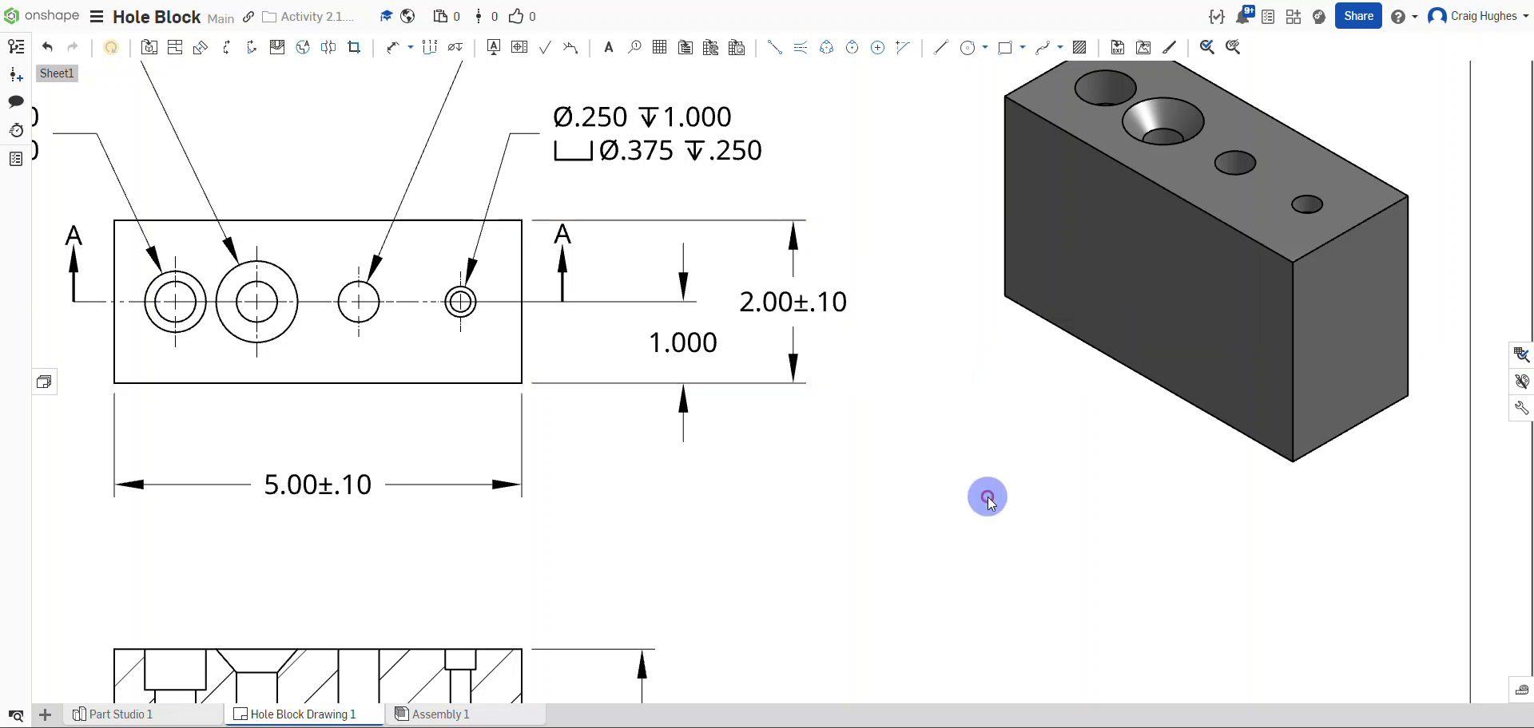
Set the precision of the height dimension in Section A-A to two decimals (0.12).
{"action": "middle_click_drag", "start_coordinate": [693, 504], "coordinate": [796, 69]}
{"action": "double_click", "coordinate": [769, 329]}
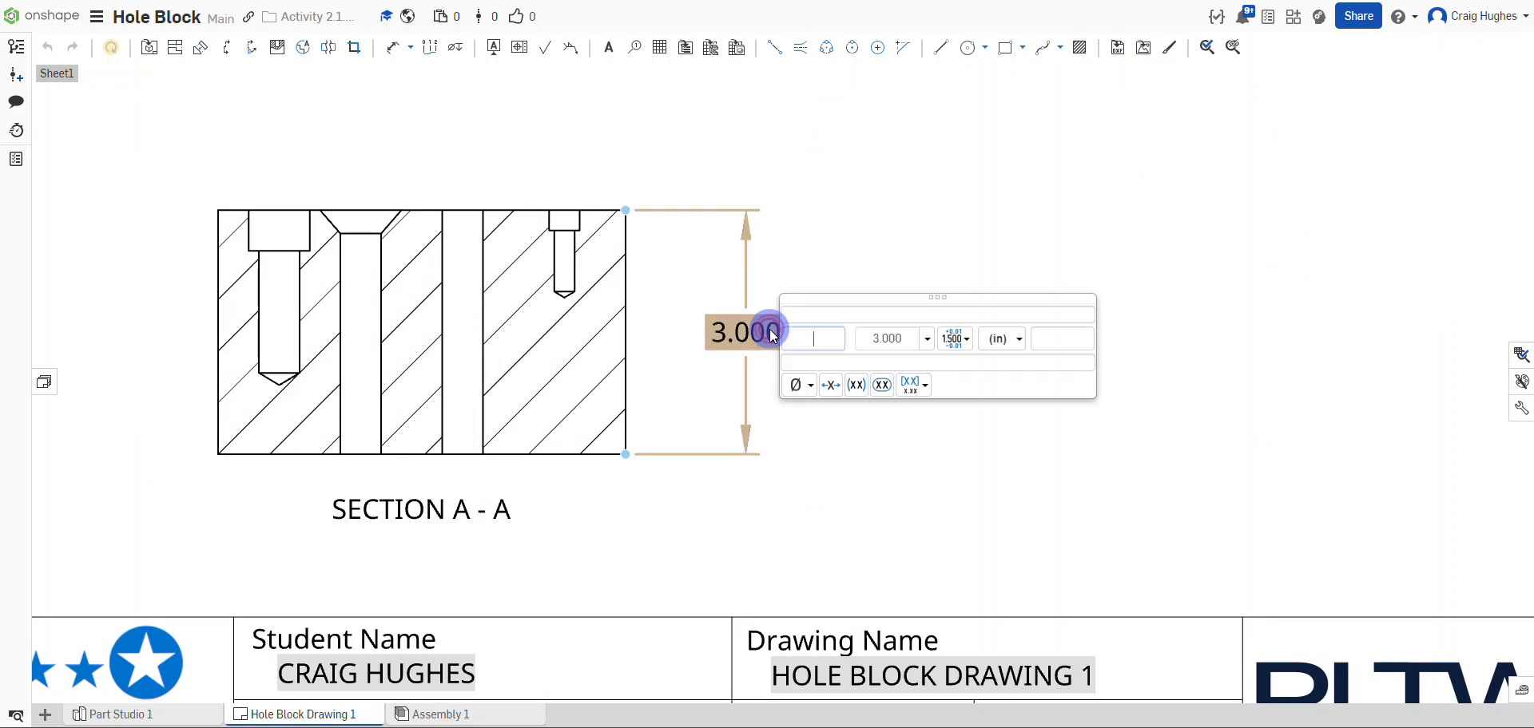
{"action": "left_click", "coordinate": [926, 338]}
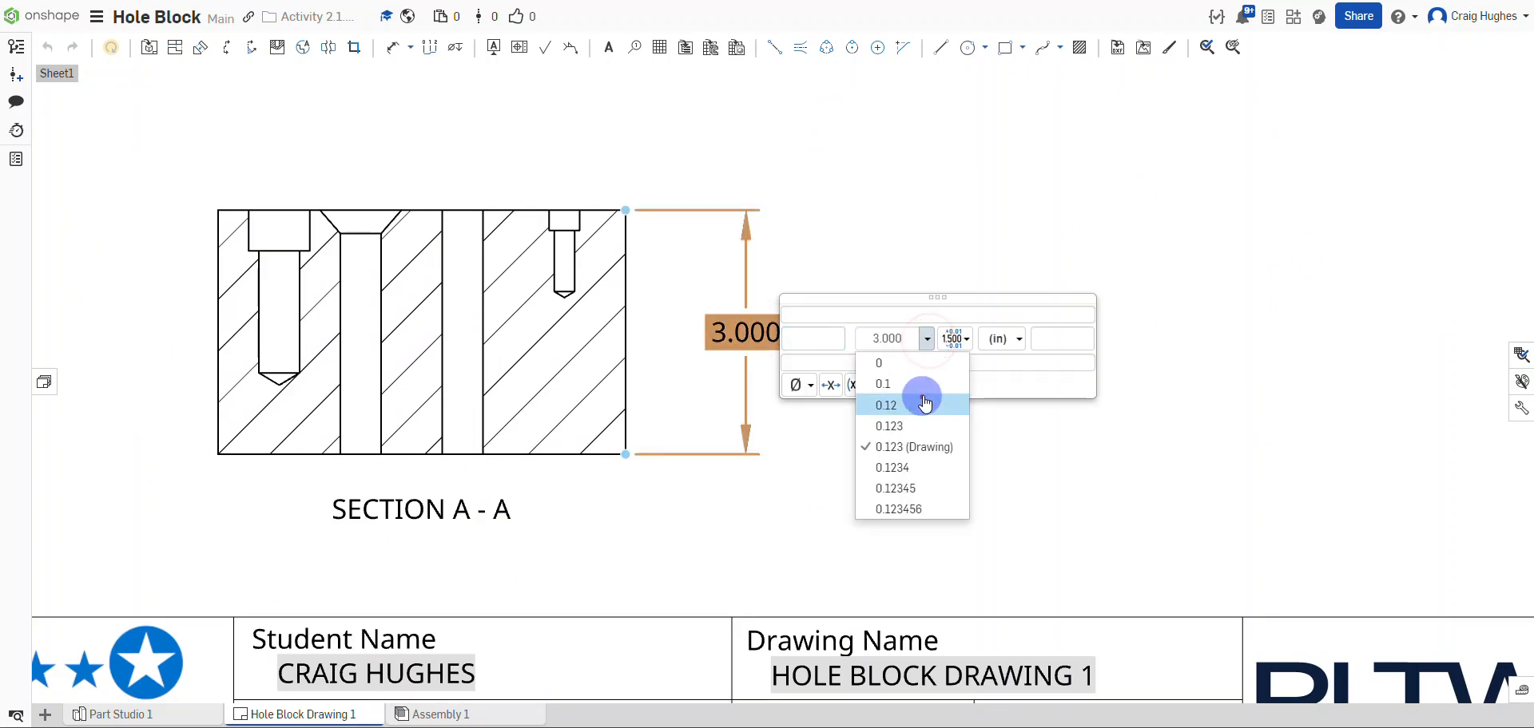
{"action": "left_click", "coordinate": [921, 405]}
Give the Section A-A height dimension a Symmetrical tolerance of ±.10 with two-decimal tolerance precision.
{"action": "left_click", "coordinate": [958, 339]}
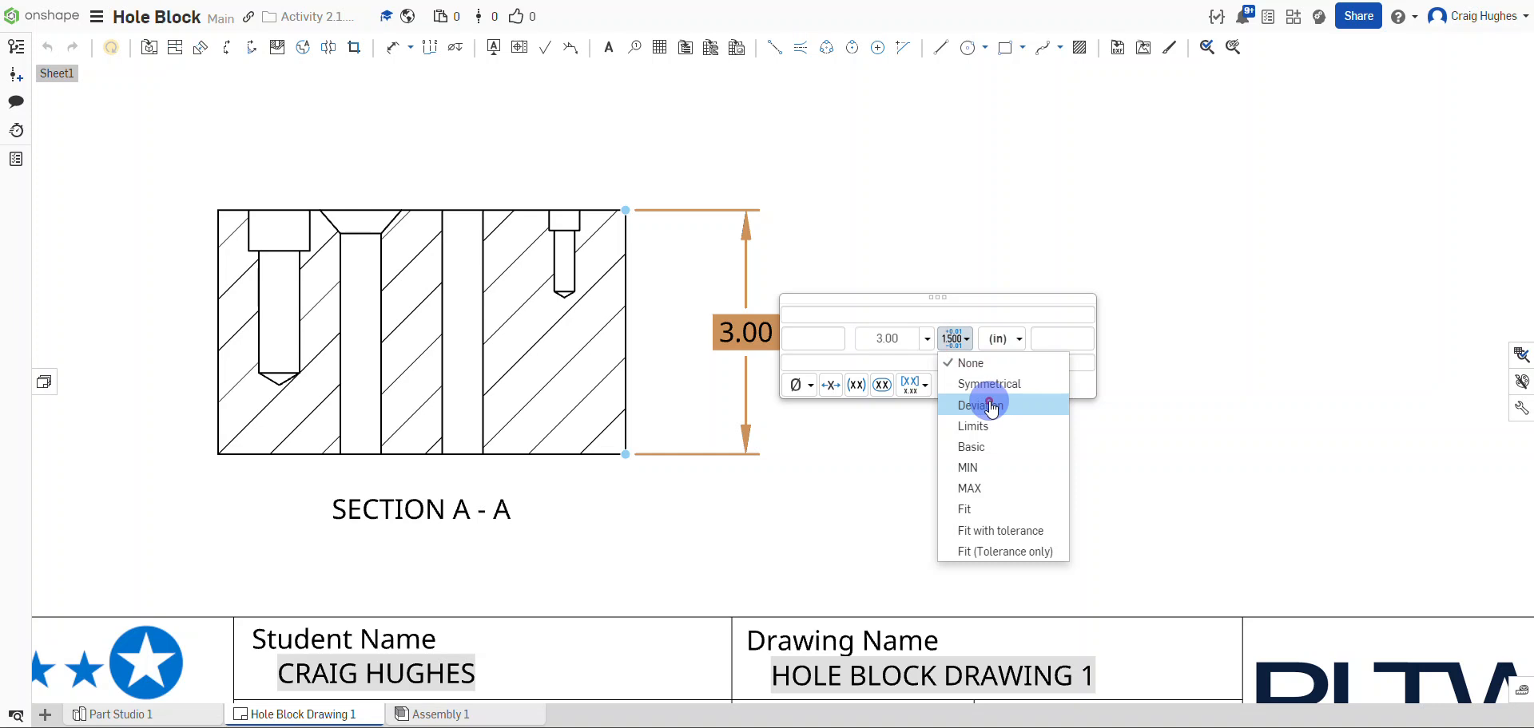
{"action": "left_click", "coordinate": [988, 402]}
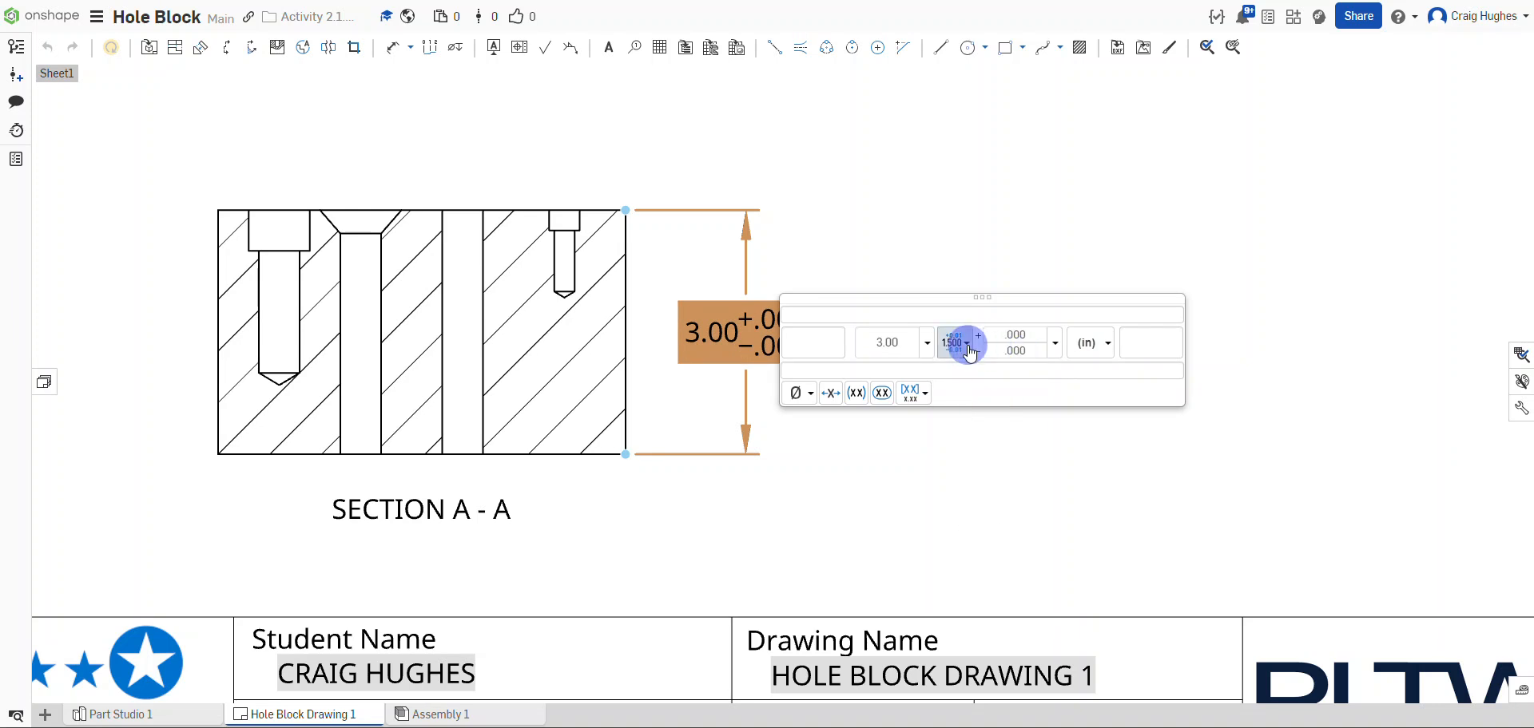
{"action": "left_click", "coordinate": [961, 343]}
{"action": "left_click", "coordinate": [978, 389]}
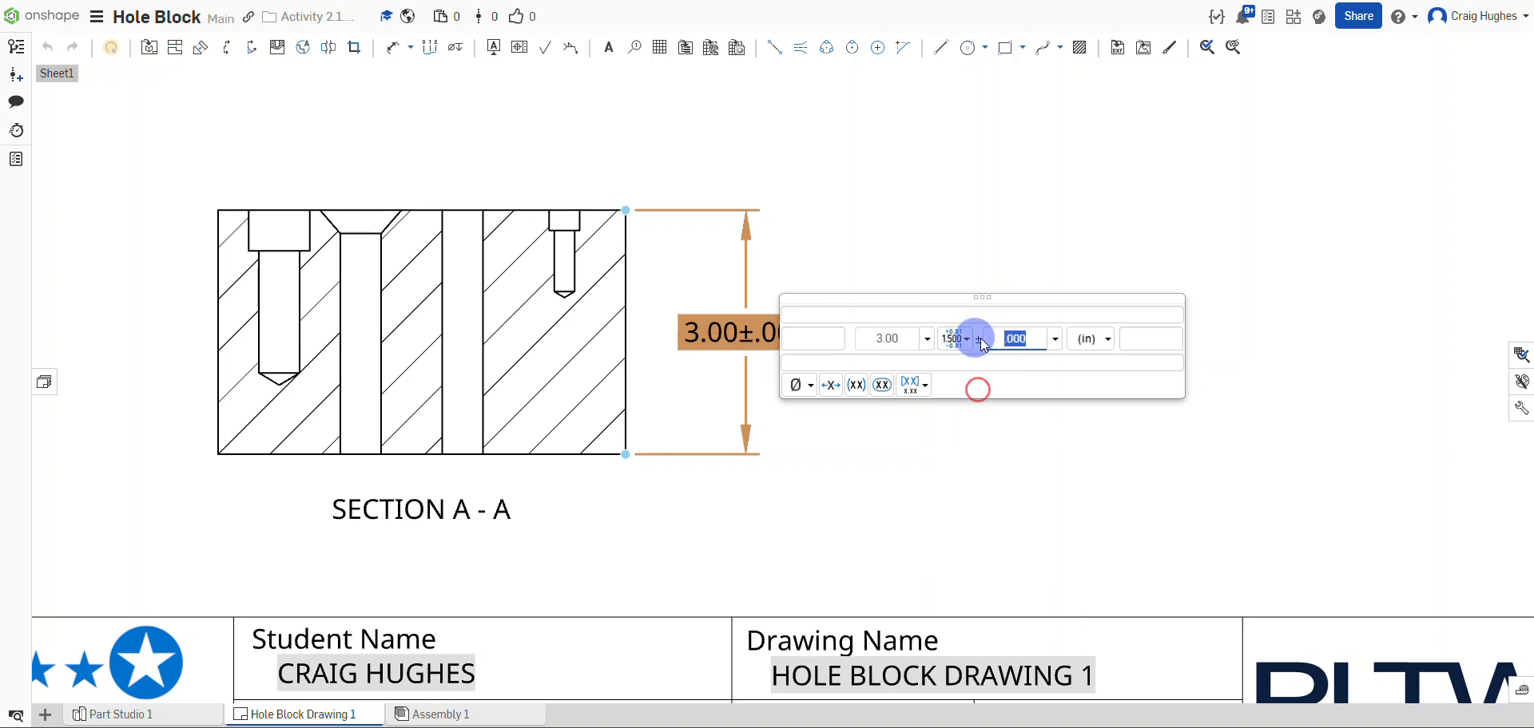
{"action": "left_click", "coordinate": [1054, 339]}
{"action": "left_click", "coordinate": [1034, 403]}
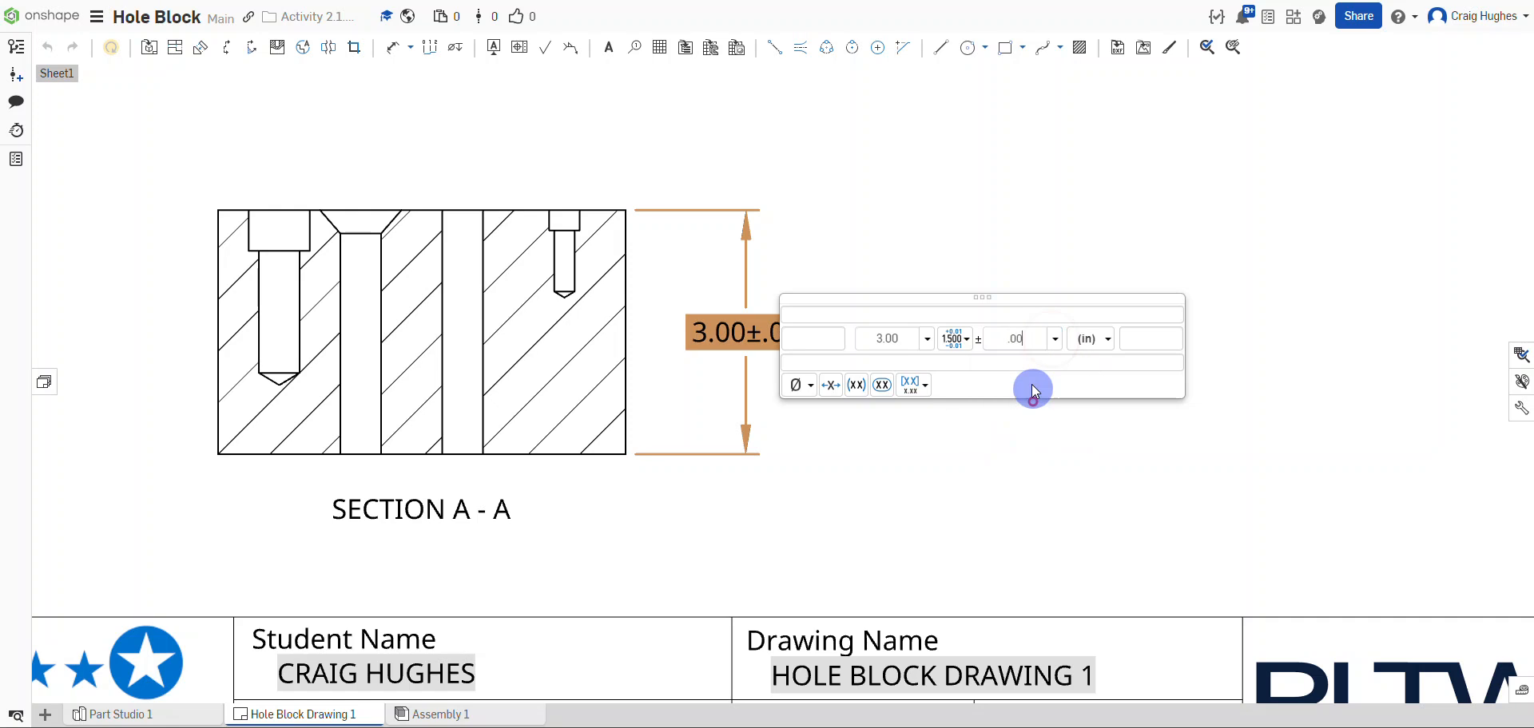
{"action": "left_click", "coordinate": [1017, 341]}
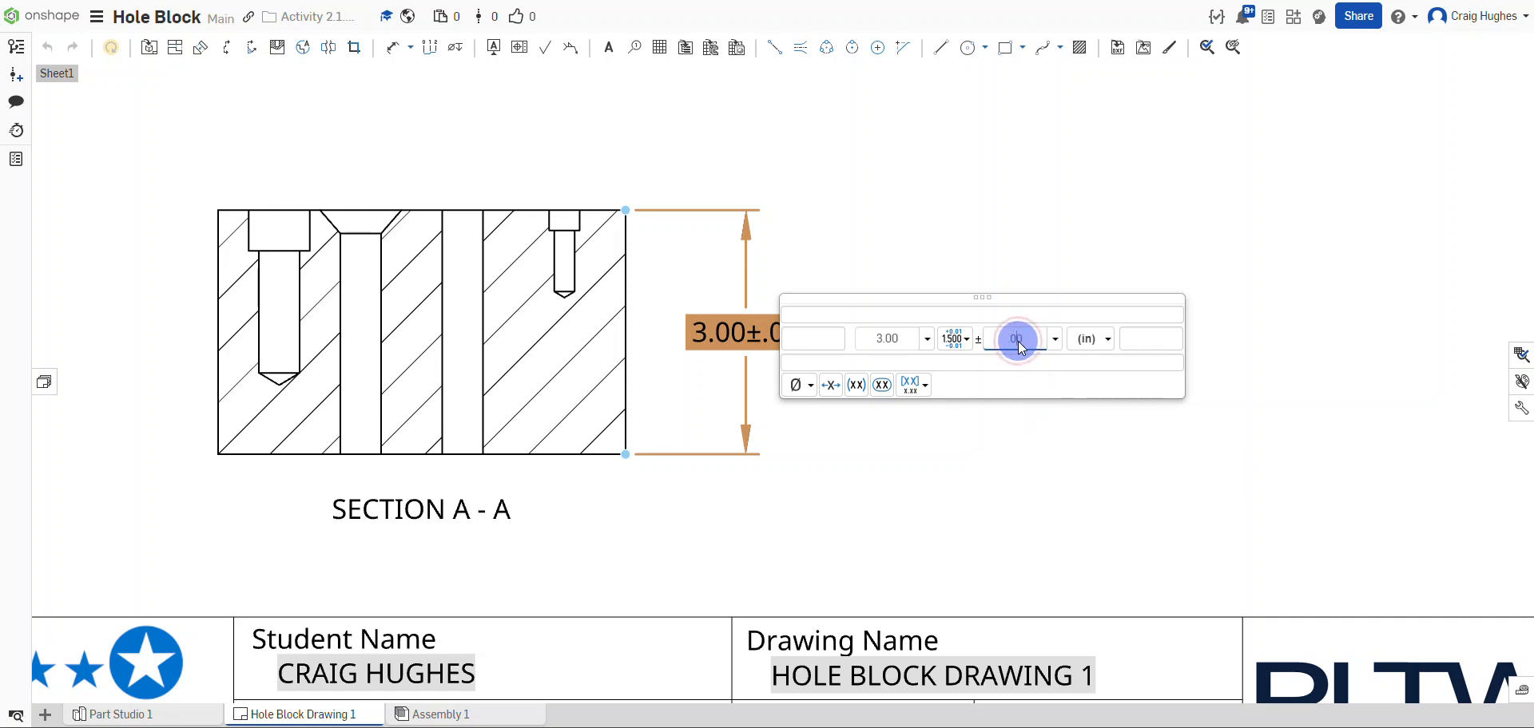
{"action": "left_click", "coordinate": [956, 483]}
Set the precision of the dimension from the block's edge to the hole centerline in the top view to two decimals (0.12).
{"action": "middle_click_drag", "start_coordinate": [949, 232], "coordinate": [843, 455]}
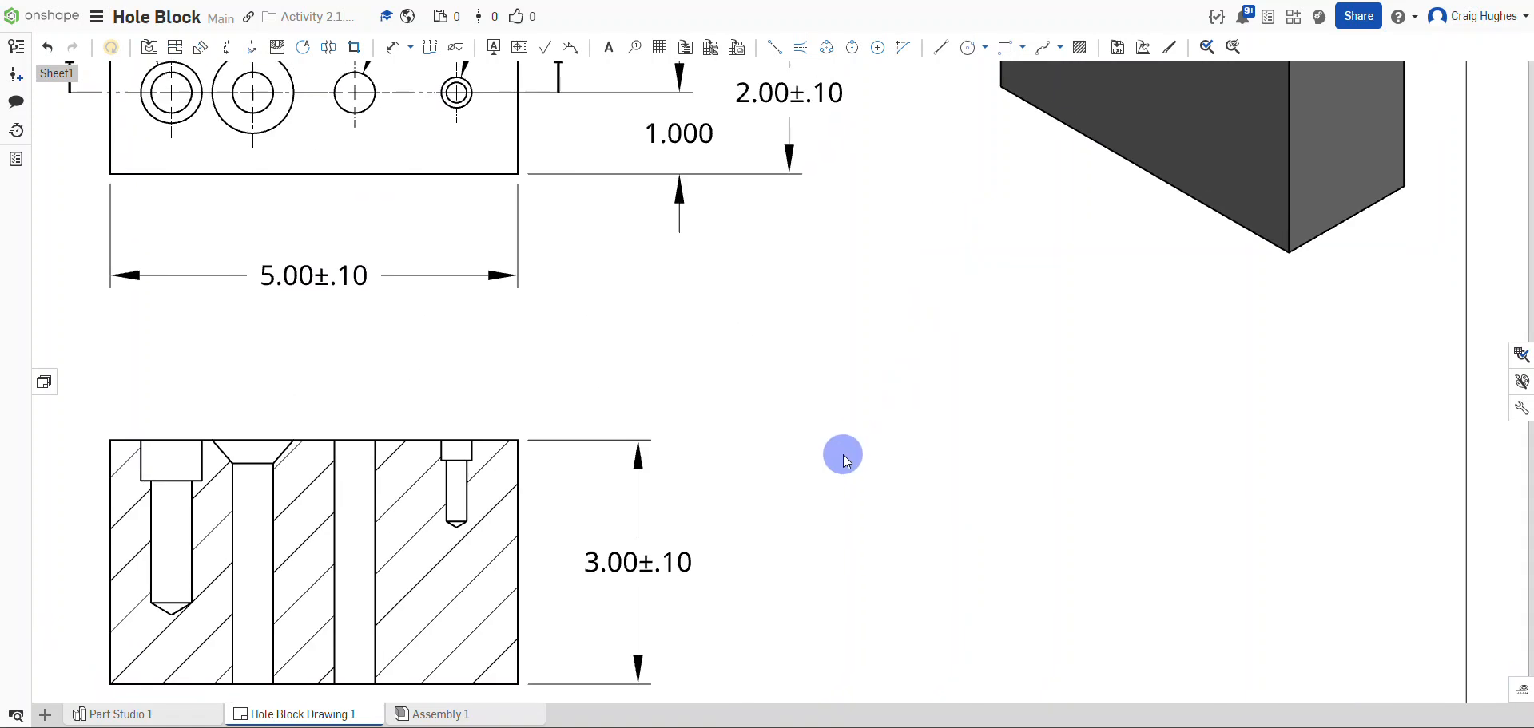
{"action": "scroll", "coordinate": [844, 448], "scroll_direction": "down", "scroll_amount": 1}
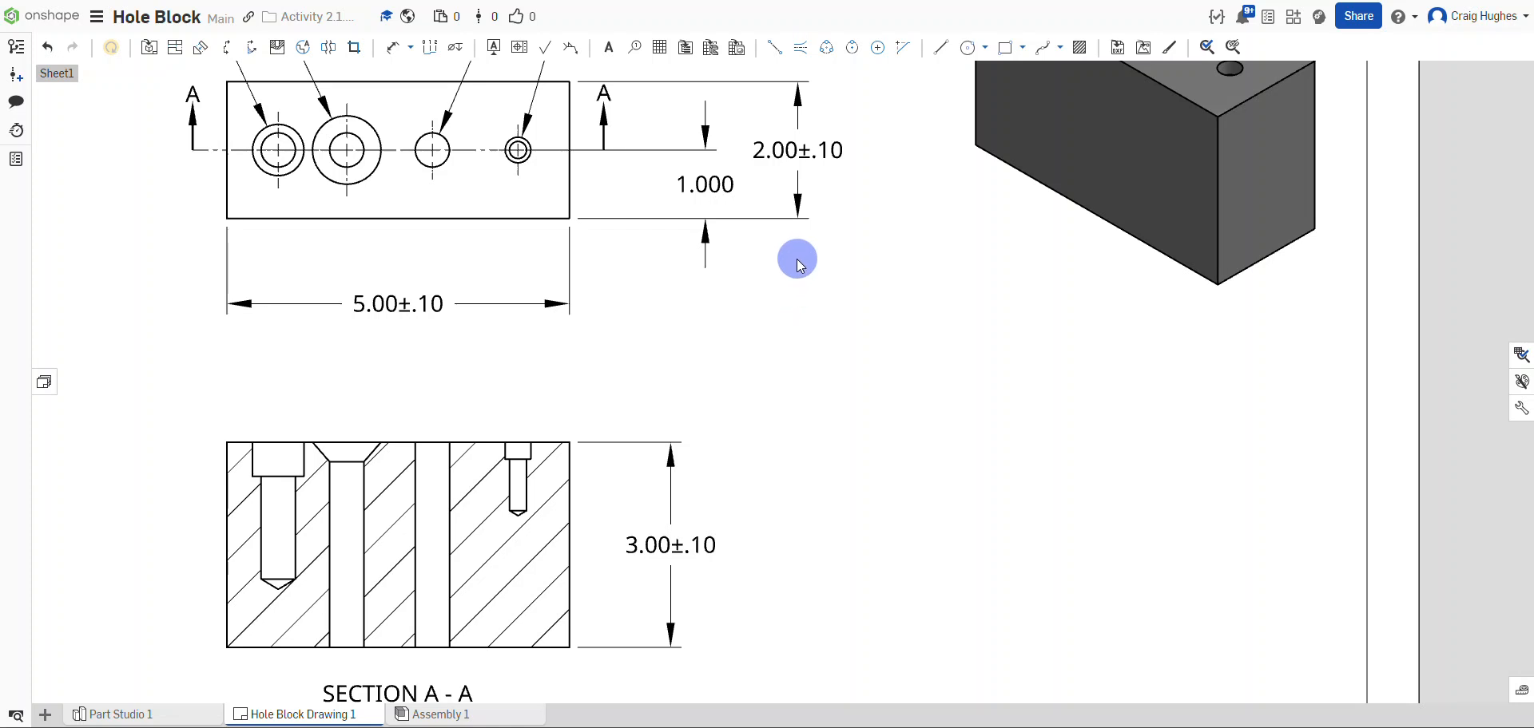
{"action": "scroll", "coordinate": [798, 264], "scroll_direction": "up", "scroll_amount": 2}
{"action": "scroll", "coordinate": [684, 453], "scroll_direction": "down", "scroll_amount": 8}
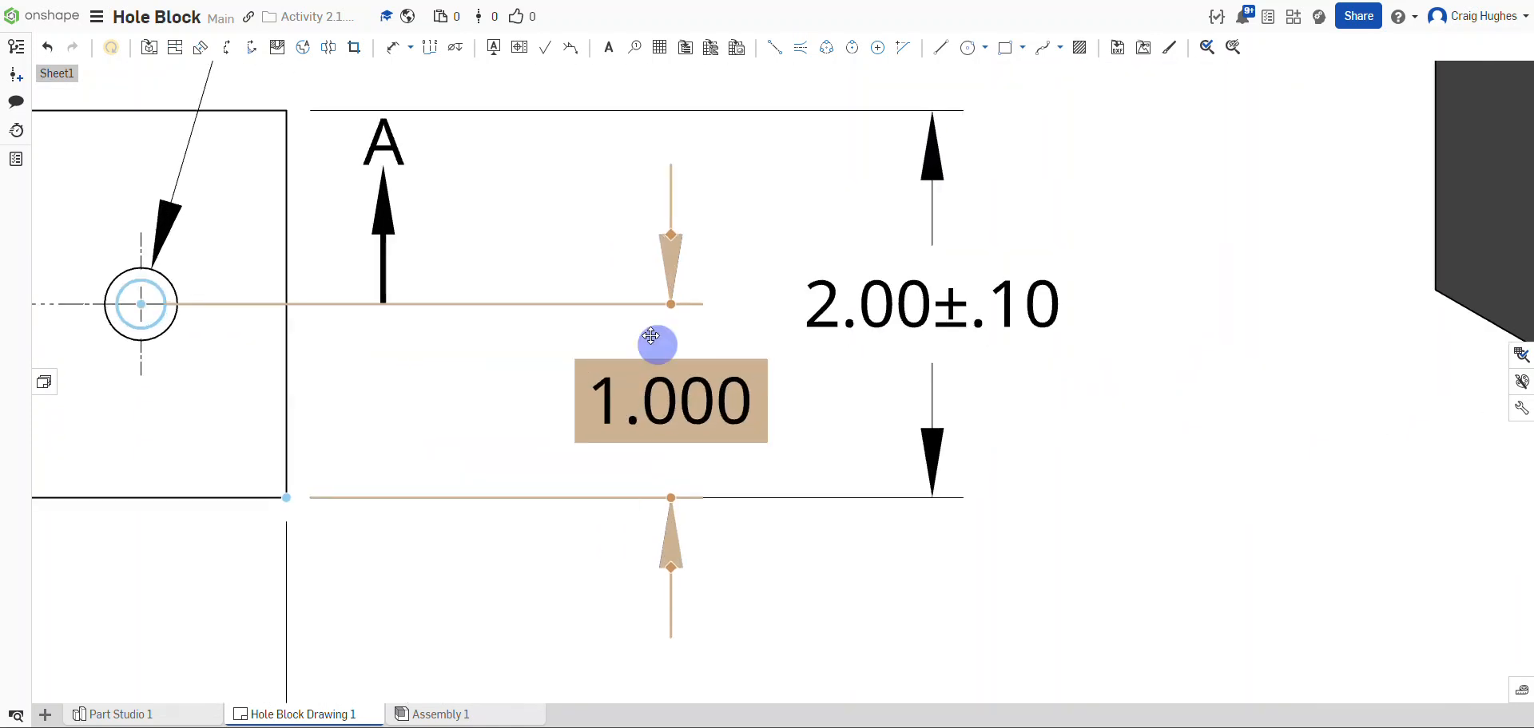
{"action": "scroll", "coordinate": [689, 348], "scroll_direction": "up", "scroll_amount": 2}
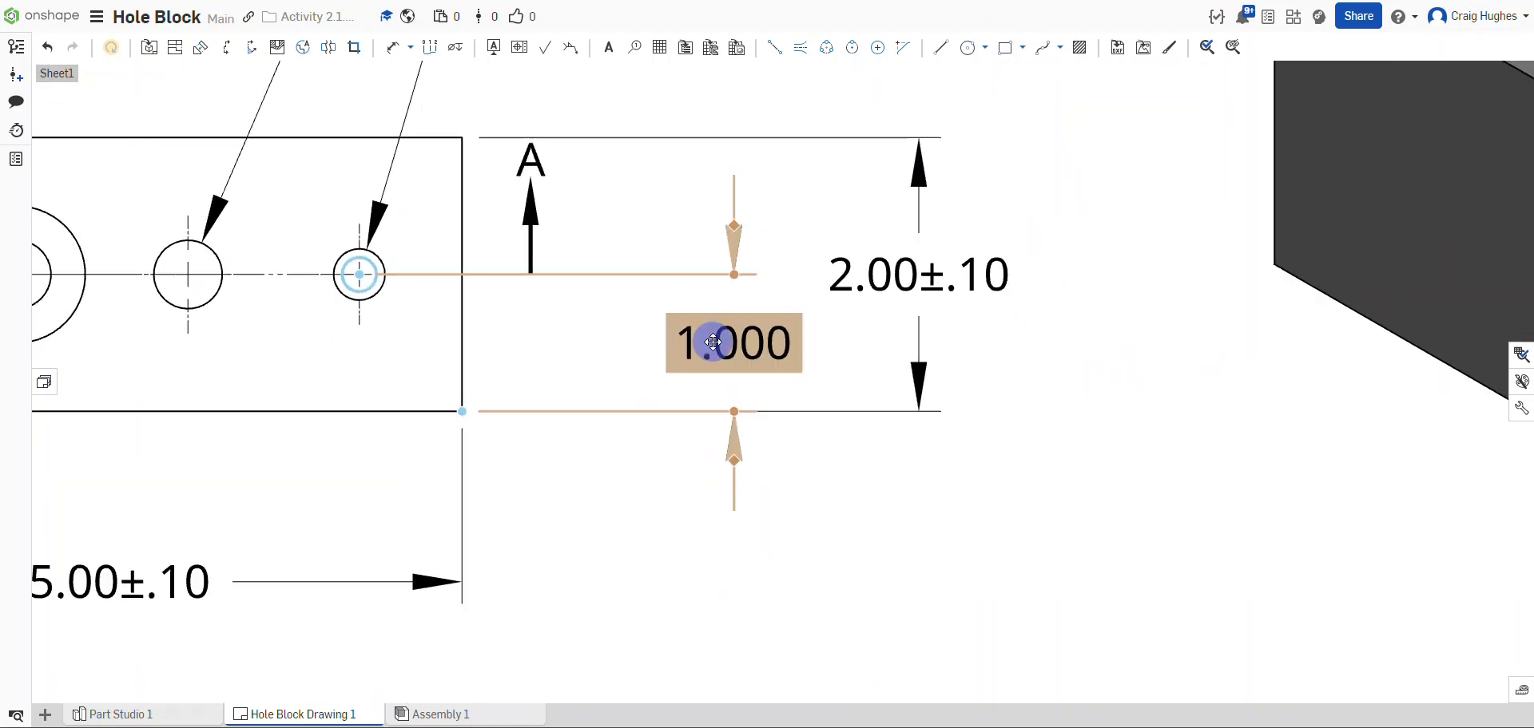
{"action": "double_click", "coordinate": [714, 342]}
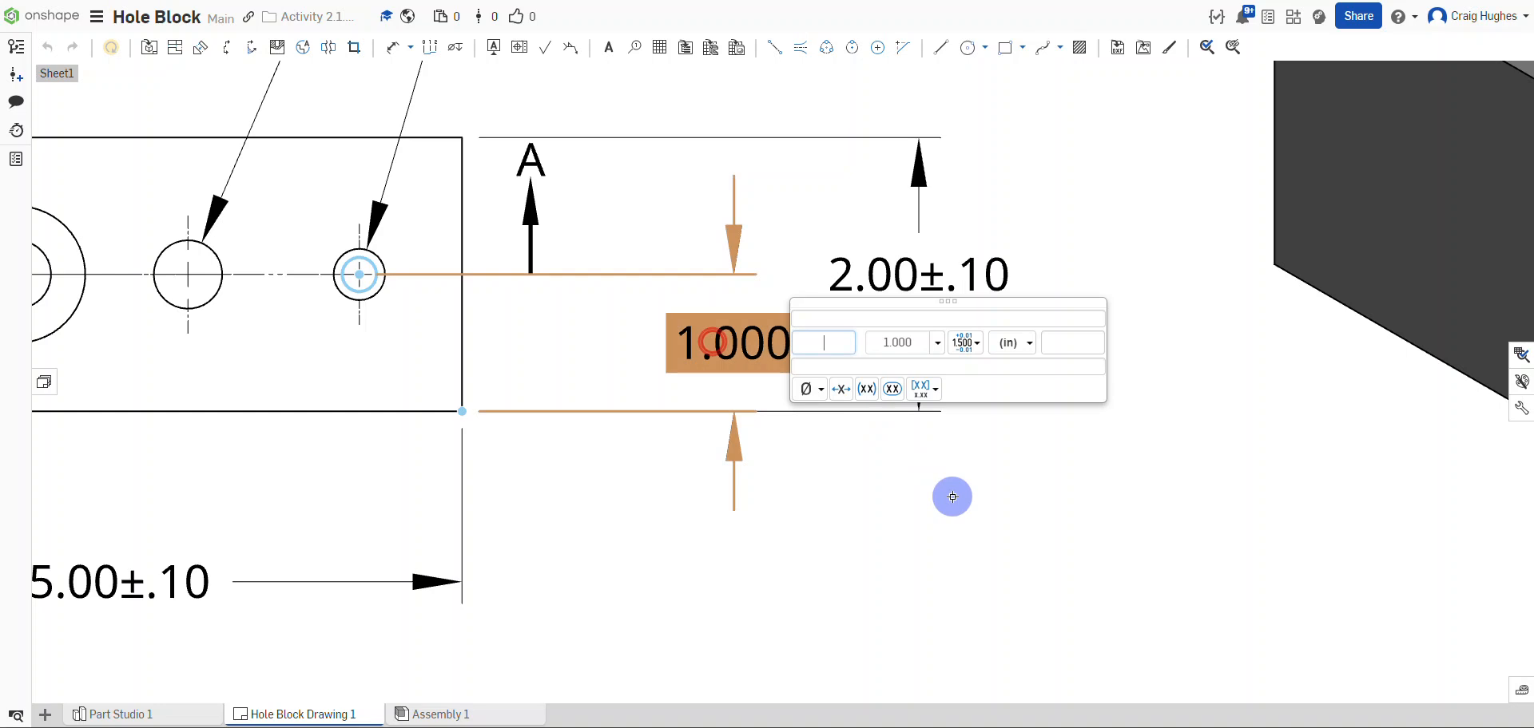
{"action": "left_click", "coordinate": [933, 343]}
{"action": "left_click", "coordinate": [923, 409]}
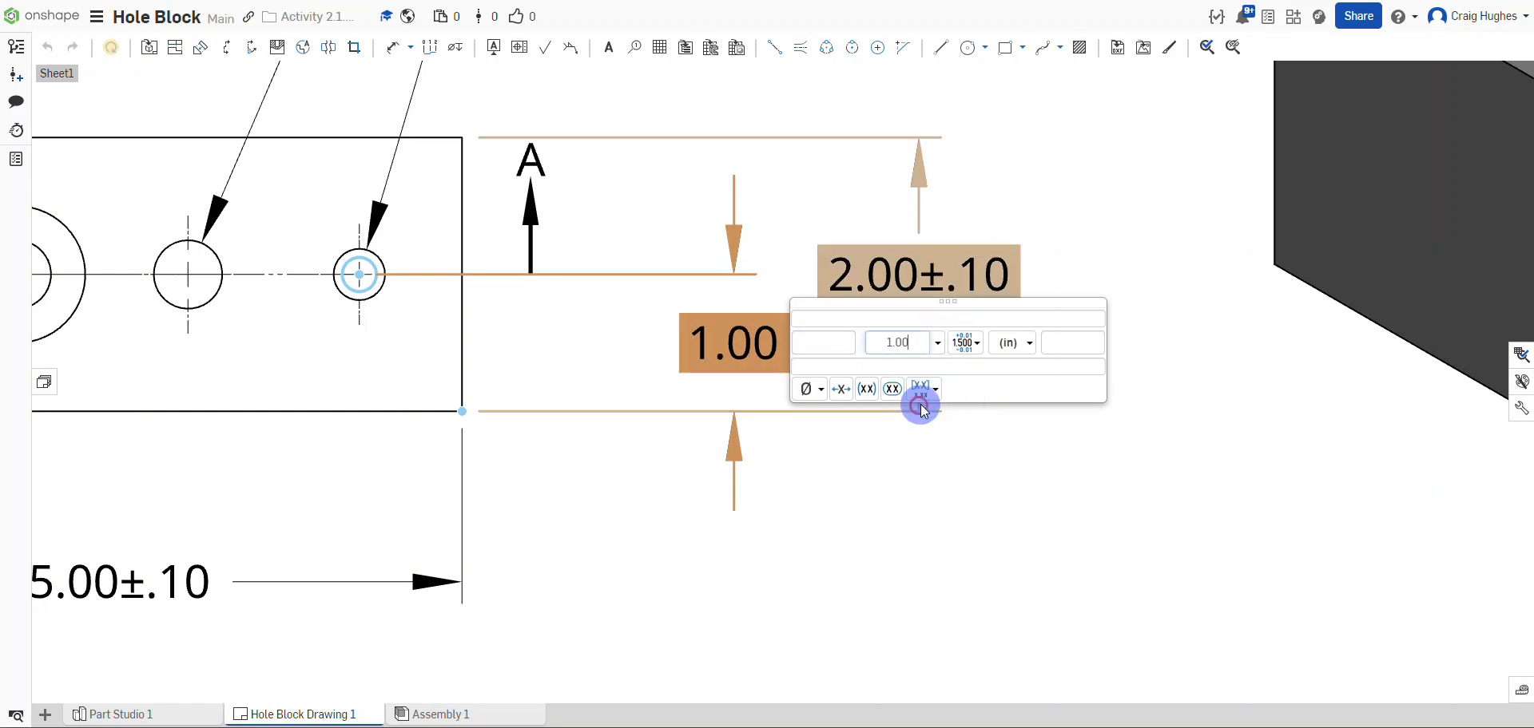
Give the hole centerline location dimension a Limits tolerance with two-decimal tolerance precision, upper value .03 and lower value .00.
{"action": "left_click", "coordinate": [969, 343]}
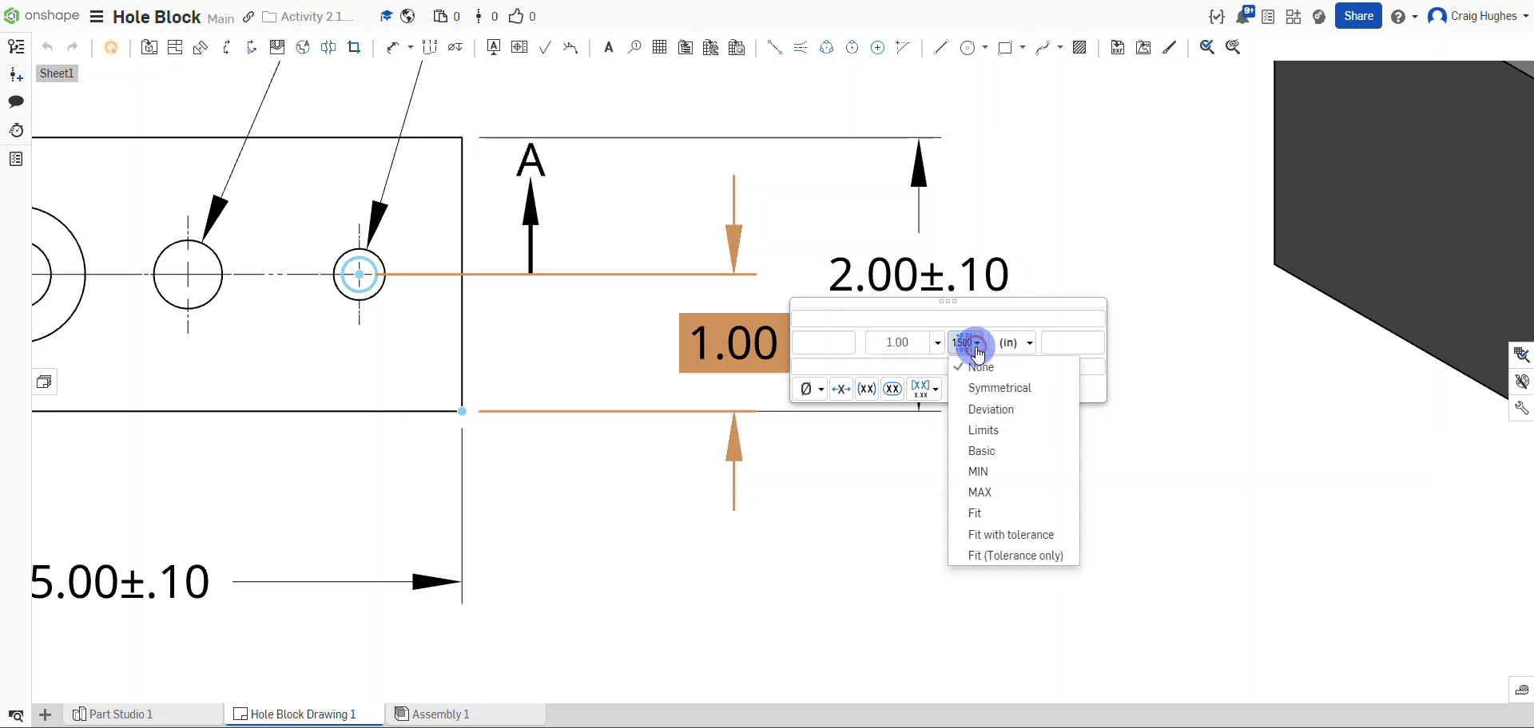
{"action": "left_click", "coordinate": [987, 412]}
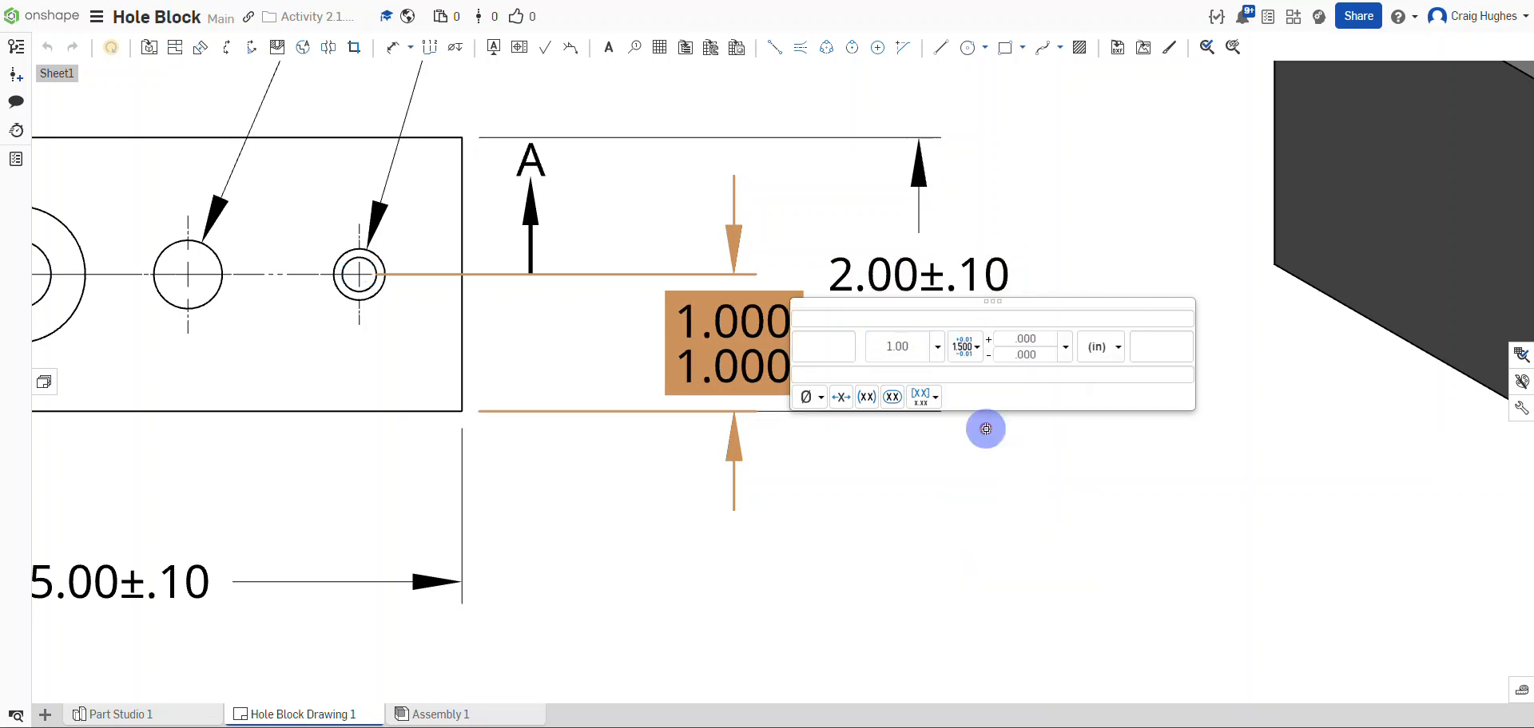
{"action": "left_click", "coordinate": [1040, 339]}
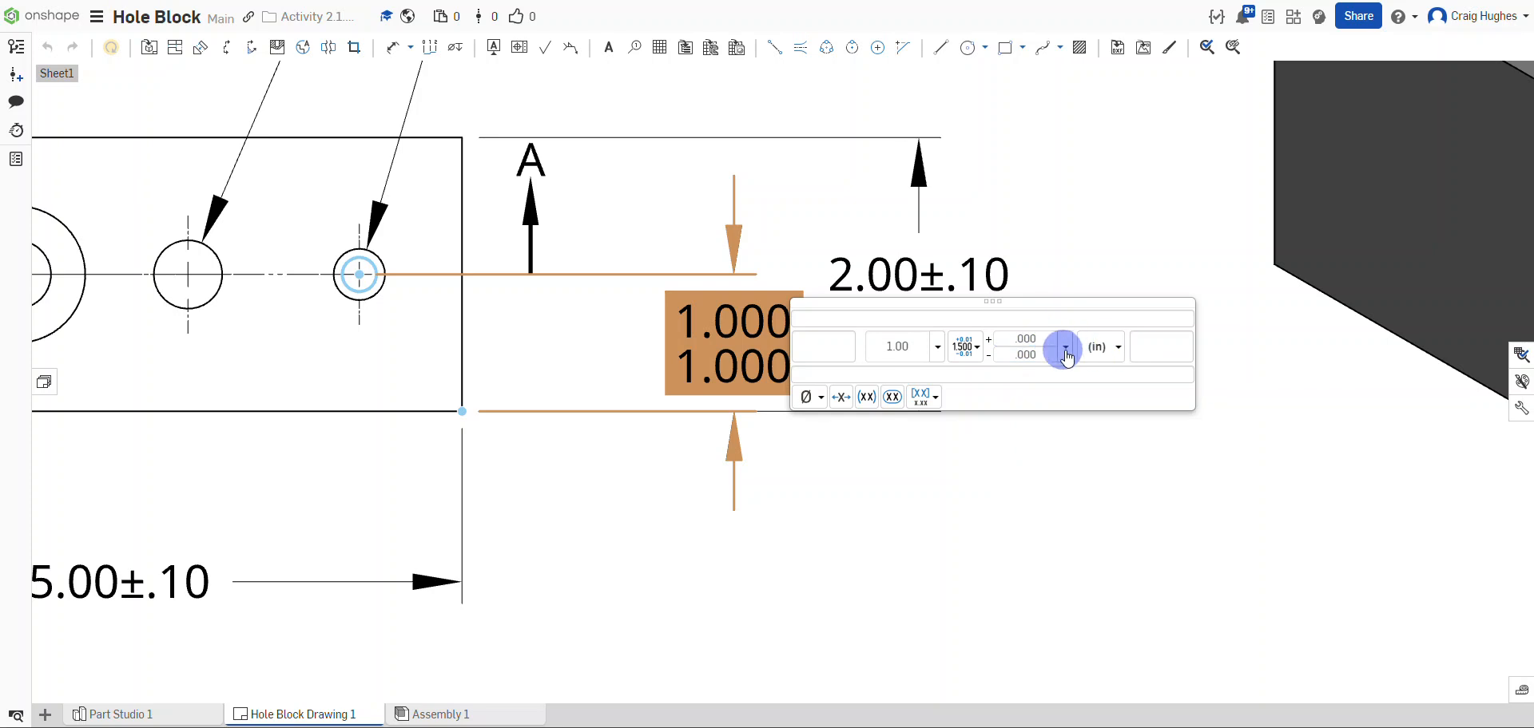
{"action": "left_click", "coordinate": [1065, 347]}
{"action": "left_click", "coordinate": [1060, 416]}
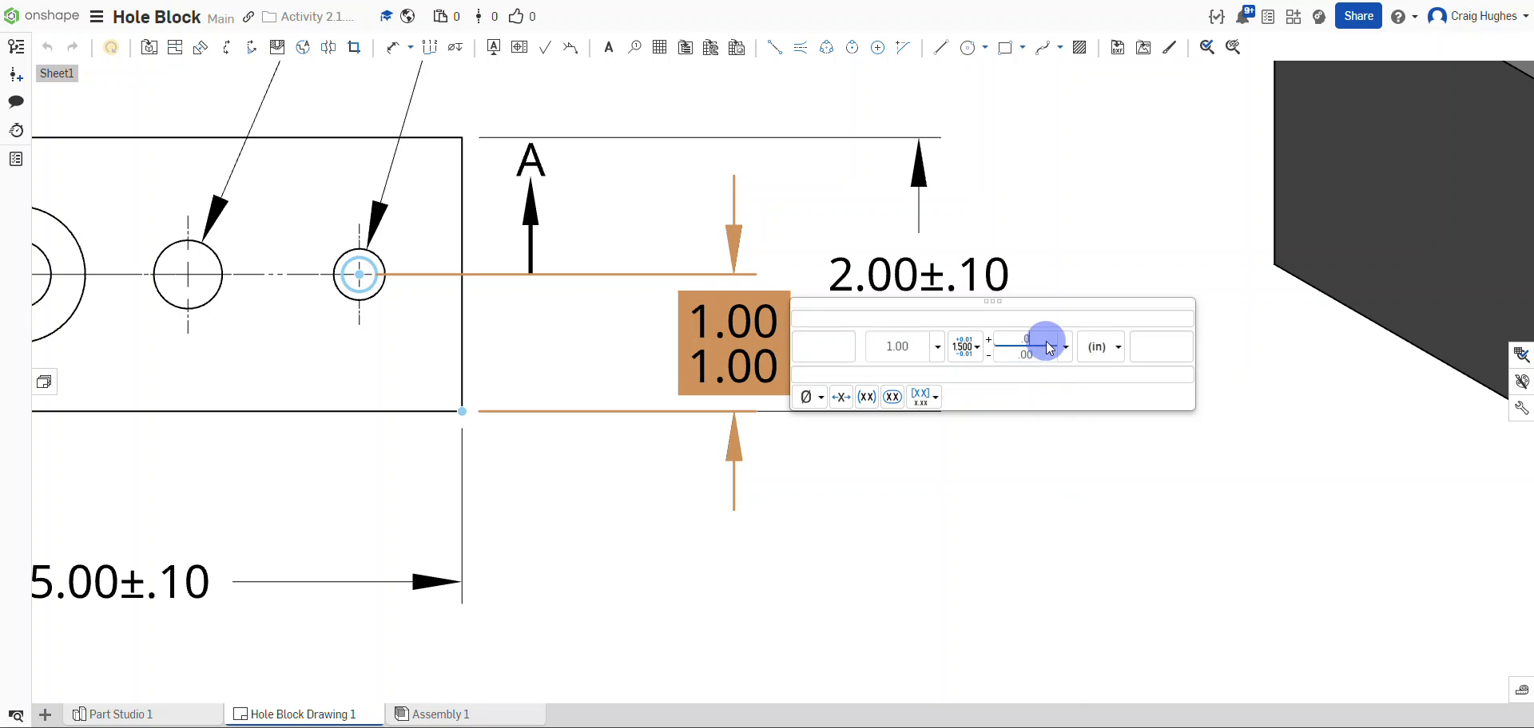
{"action": "left_click", "coordinate": [1046, 397]}
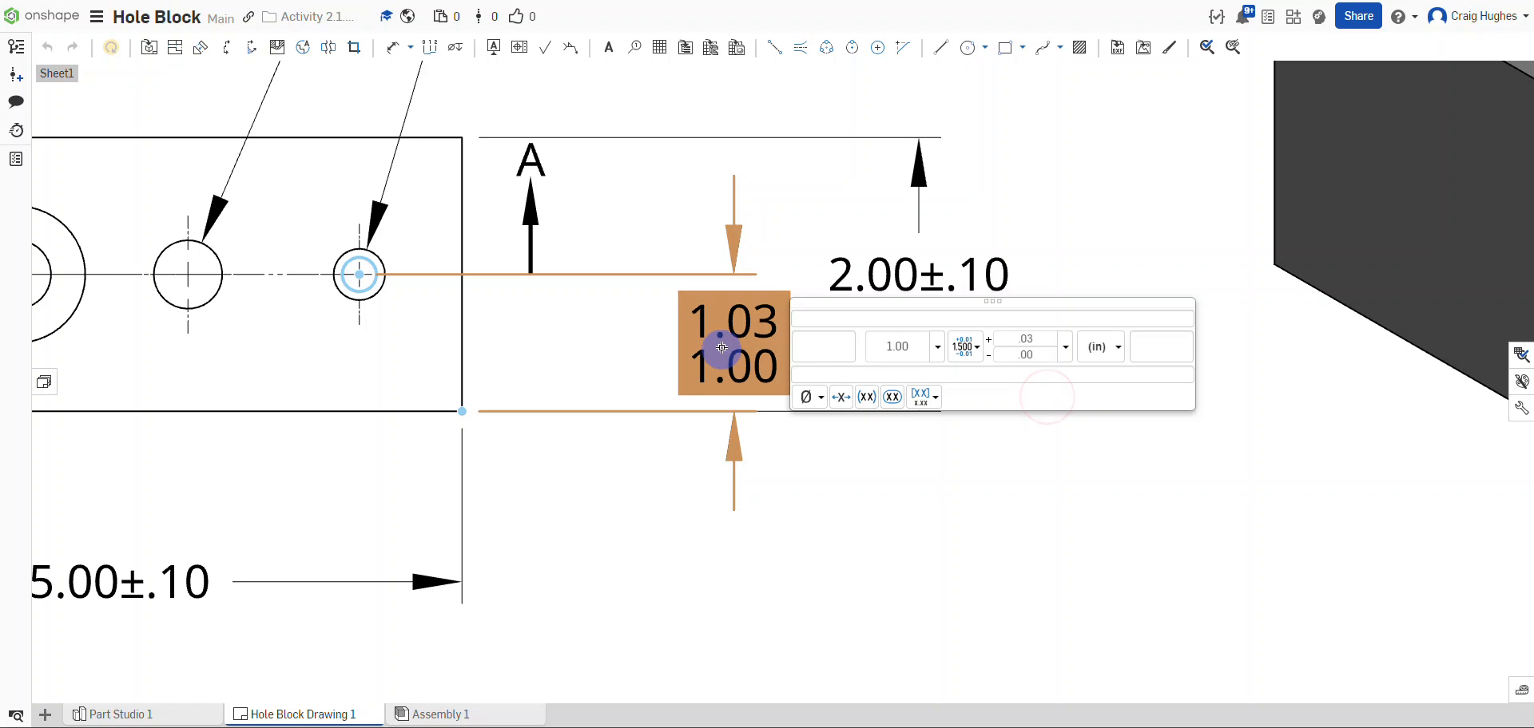
{"action": "left_click", "coordinate": [1053, 503]}
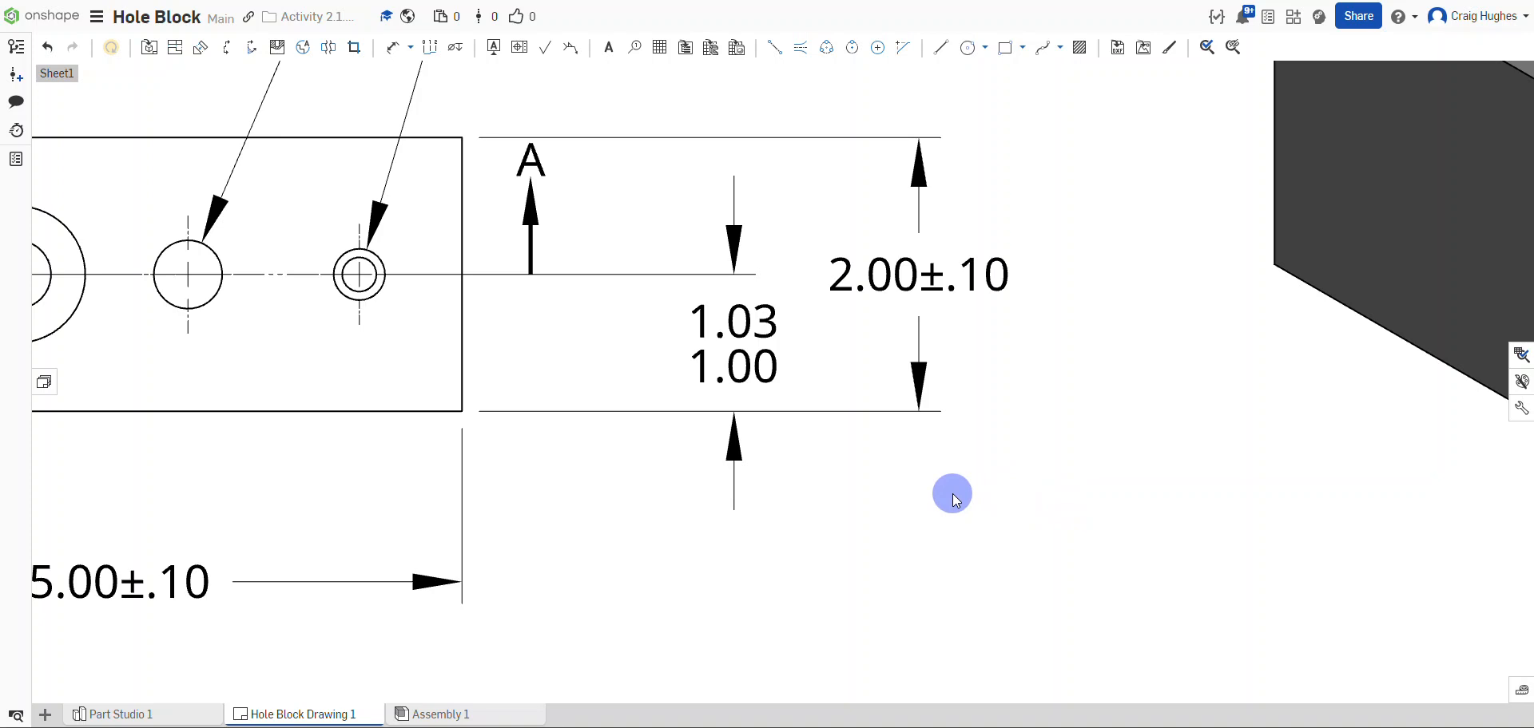
Override the precision in the leftmost counterbored hole's callout, setting its hole diameter and hole depth to two decimals (0.12).
{"action": "scroll", "coordinate": [952, 499], "scroll_direction": "down", "scroll_amount": 3}
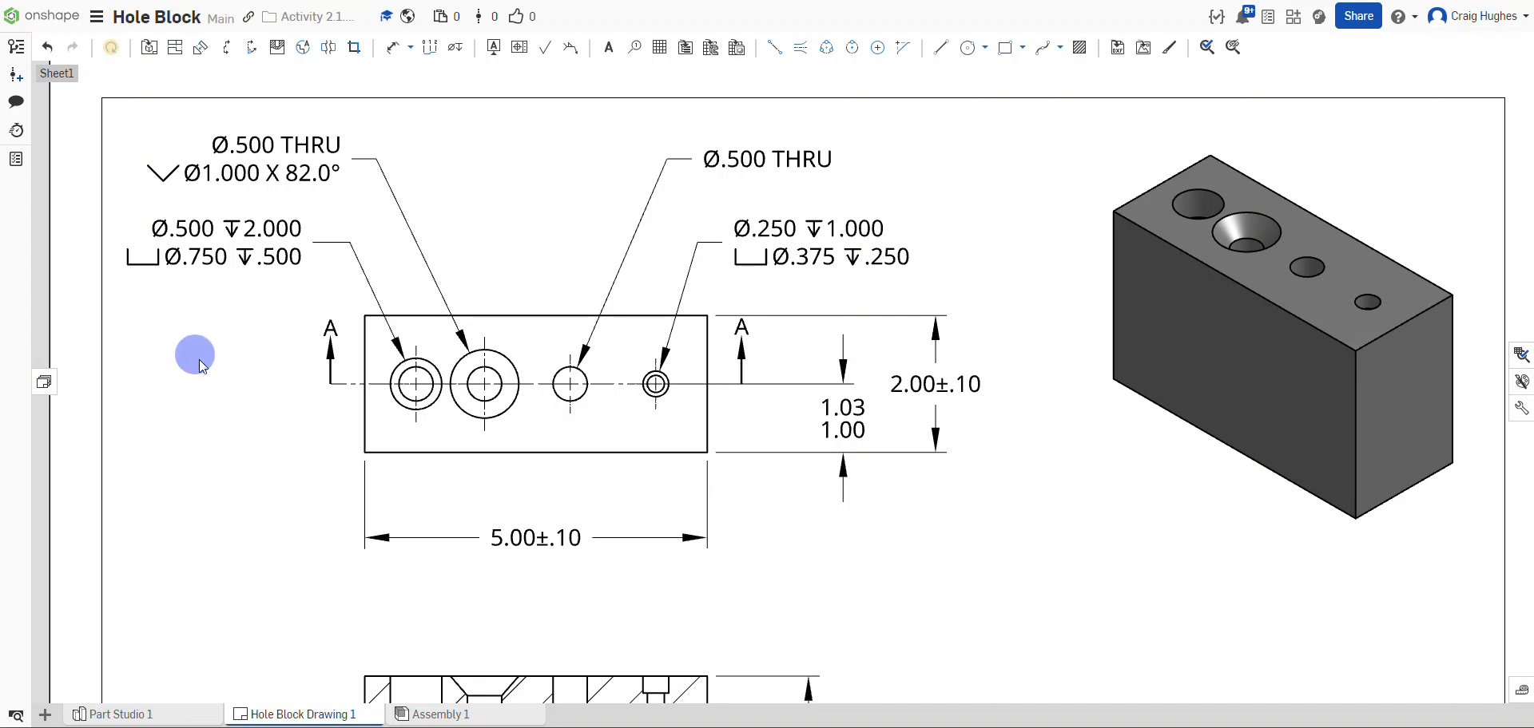
{"action": "scroll", "coordinate": [227, 359], "scroll_direction": "up", "scroll_amount": 4}
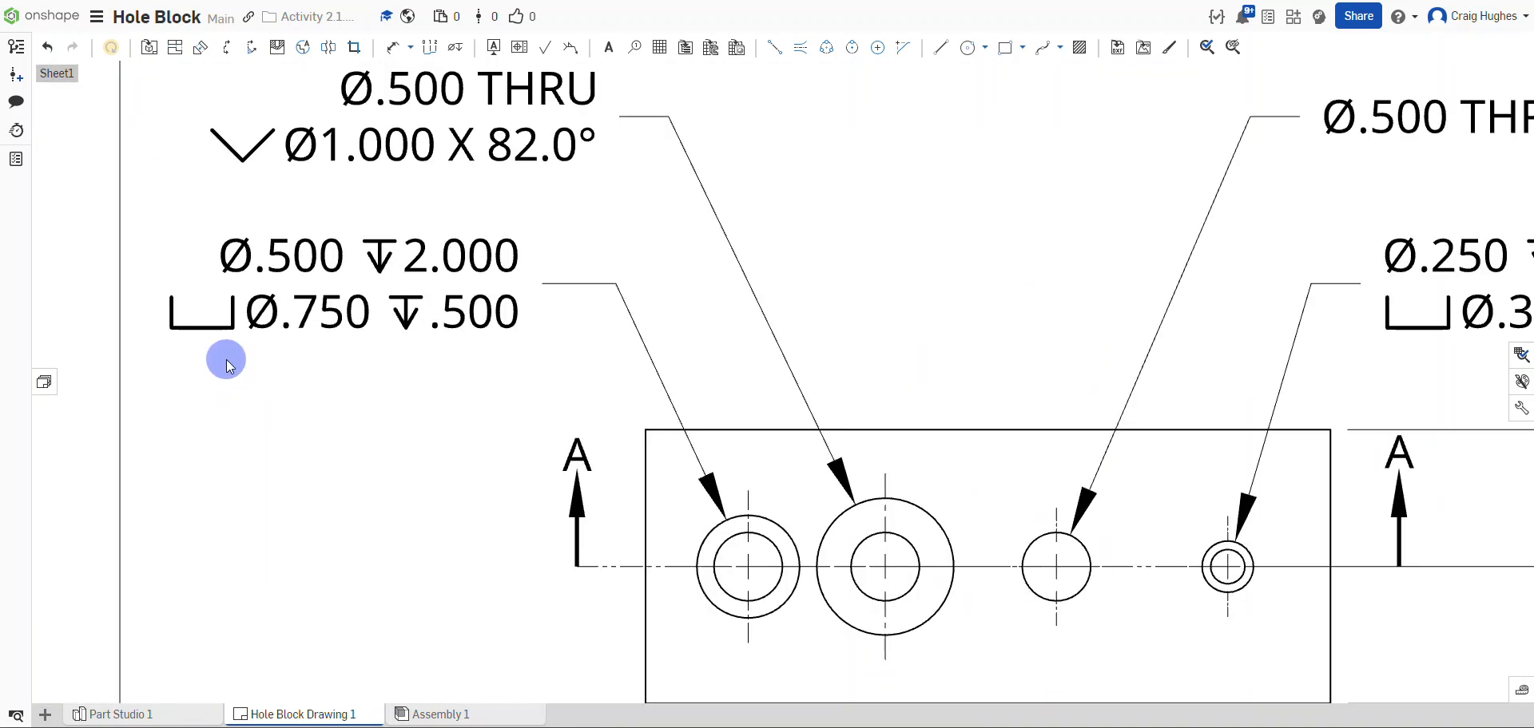
{"action": "scroll", "coordinate": [226, 359], "scroll_direction": "up", "scroll_amount": 1}
{"action": "middle_click_drag", "start_coordinate": [447, 380], "coordinate": [520, 428]}
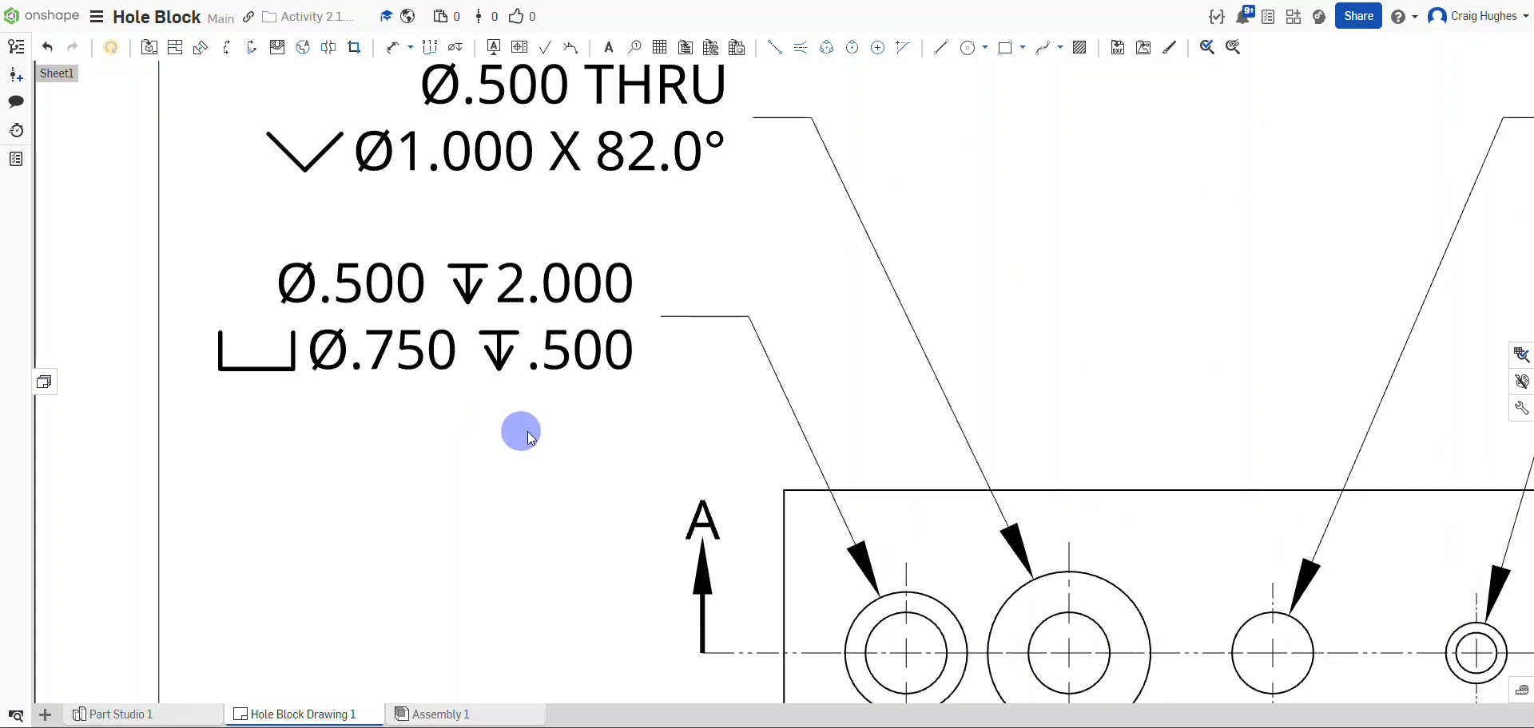
{"action": "double_click", "coordinate": [401, 296]}
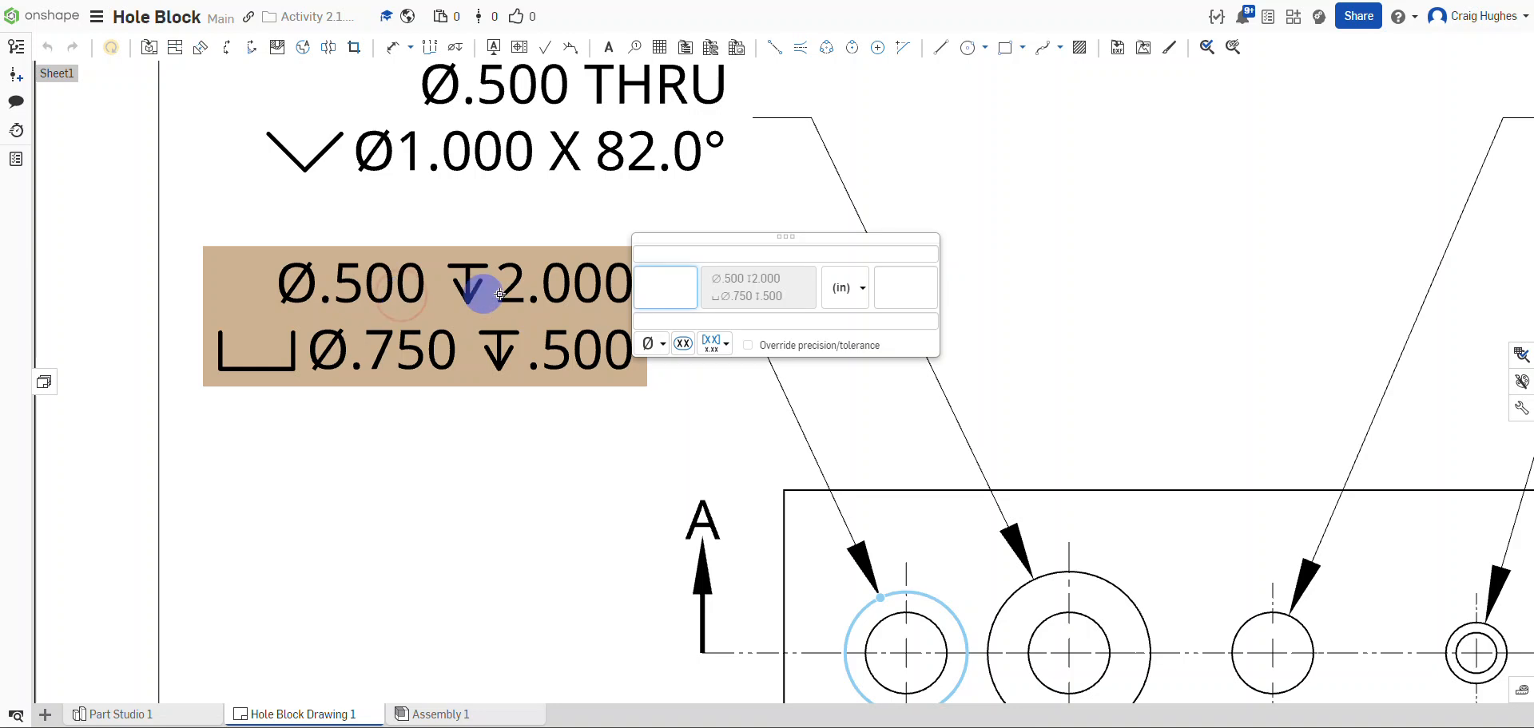
{"action": "left_click", "coordinate": [732, 281]}
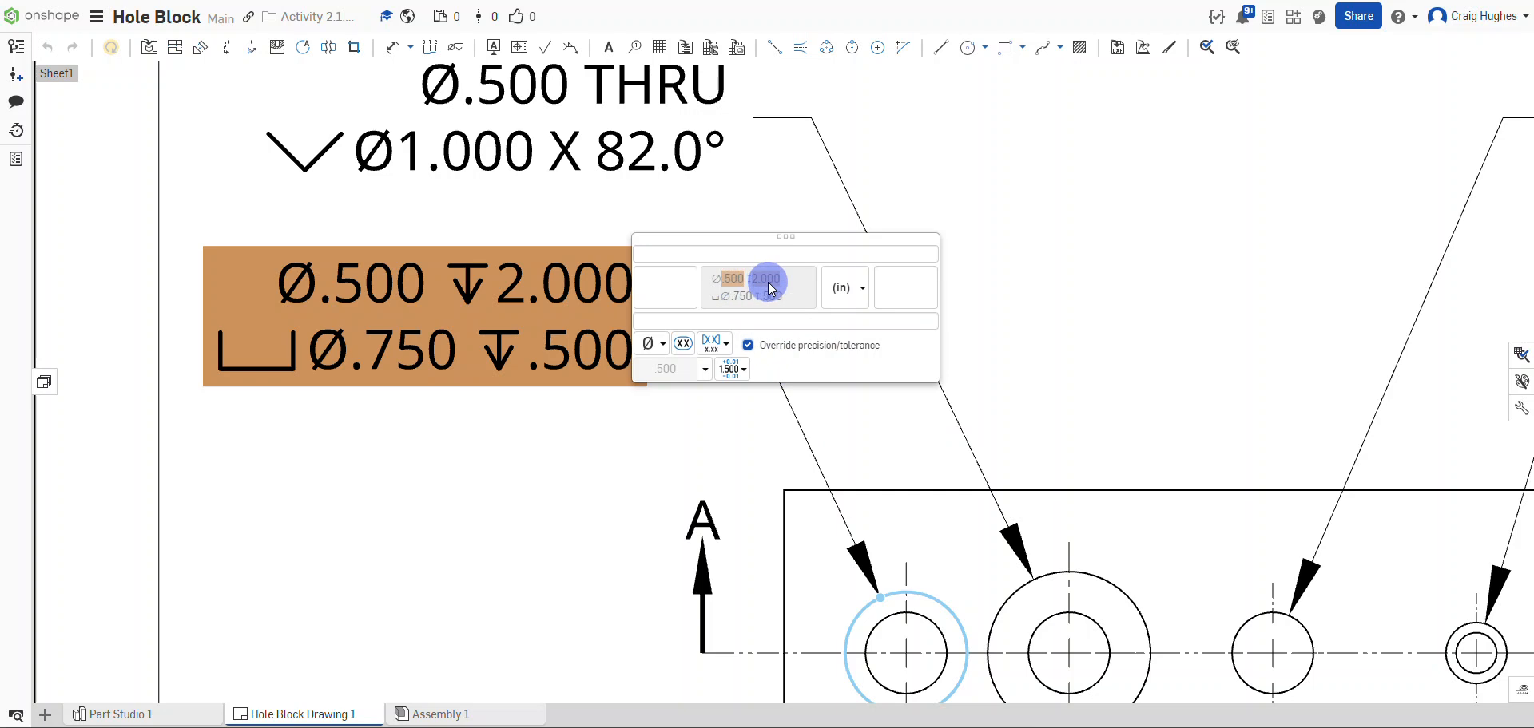
{"action": "left_click", "coordinate": [729, 279]}
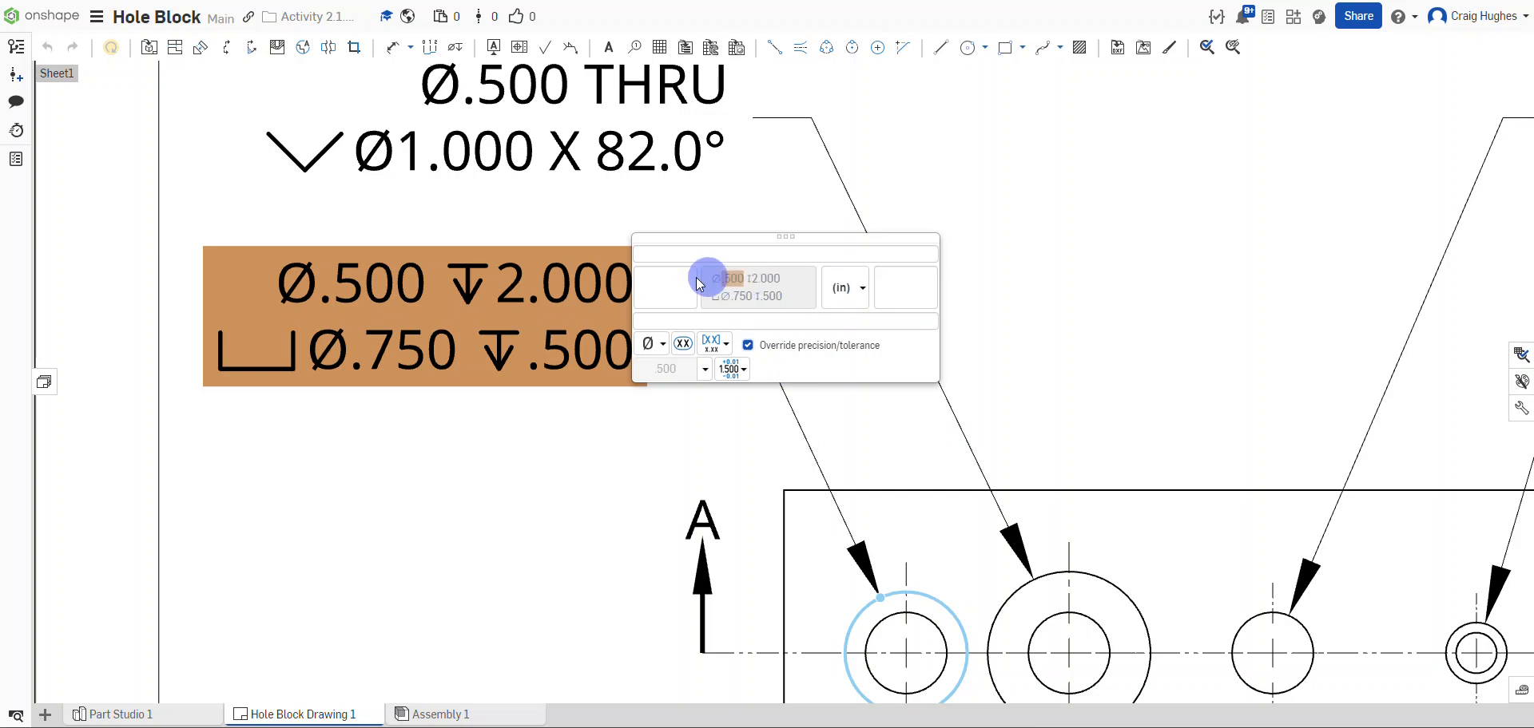
{"action": "left_click", "coordinate": [703, 369]}
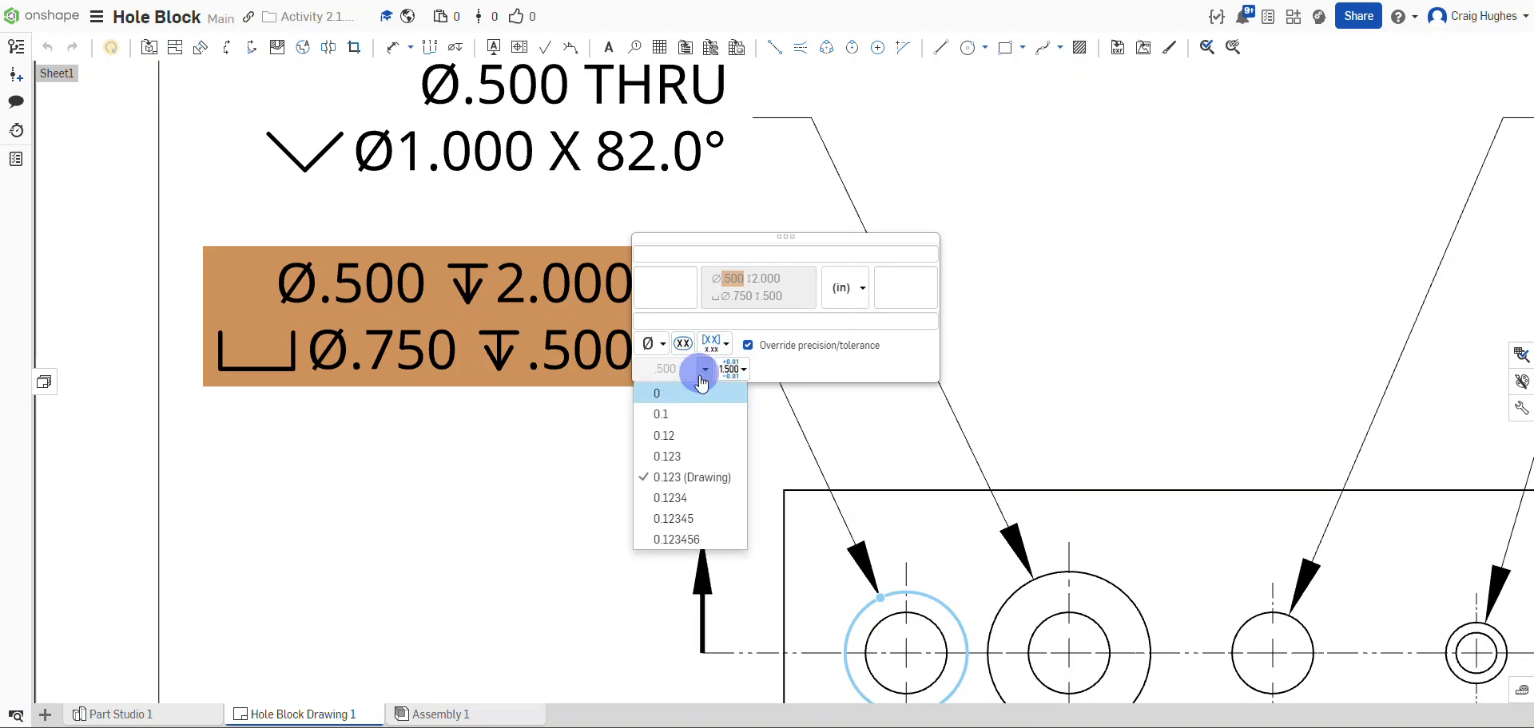
{"action": "left_click", "coordinate": [698, 435]}
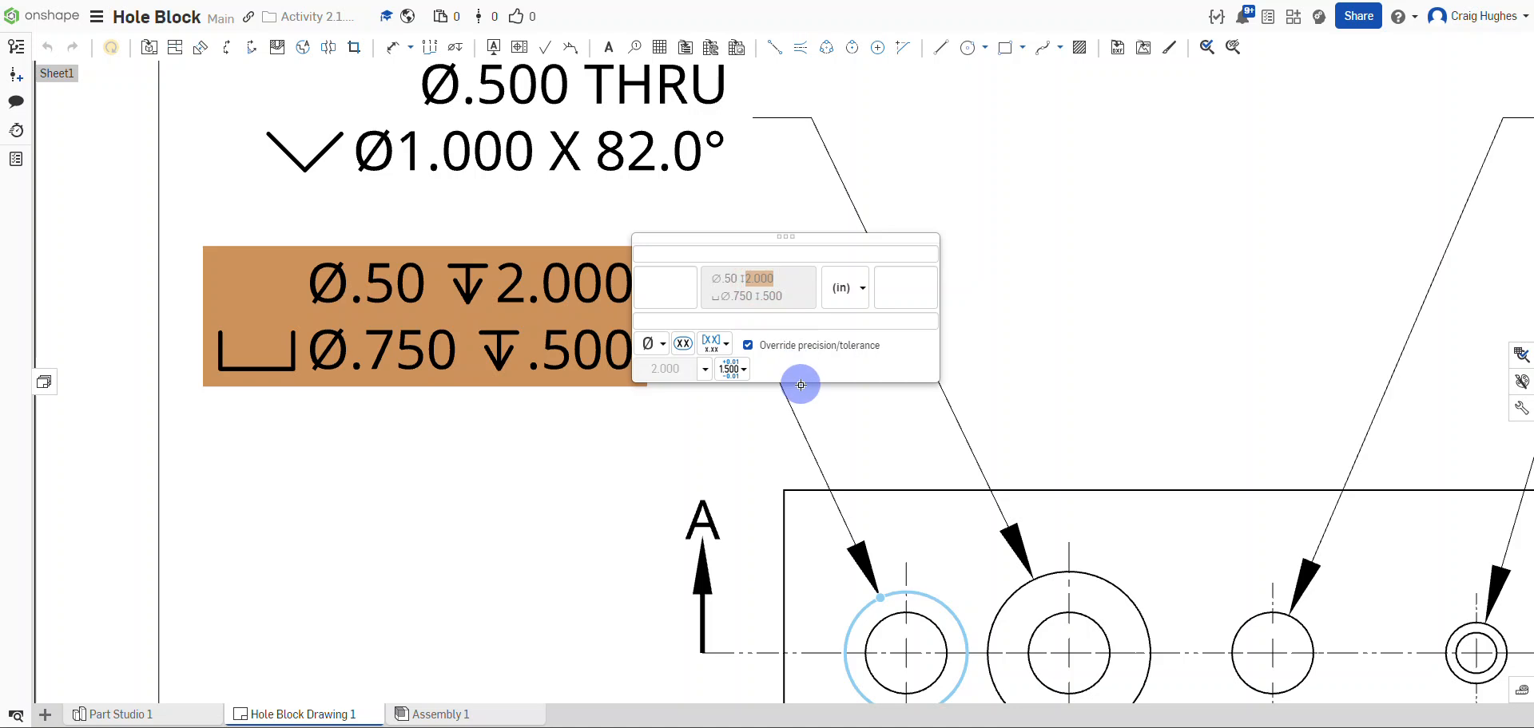
{"action": "left_click", "coordinate": [705, 368]}
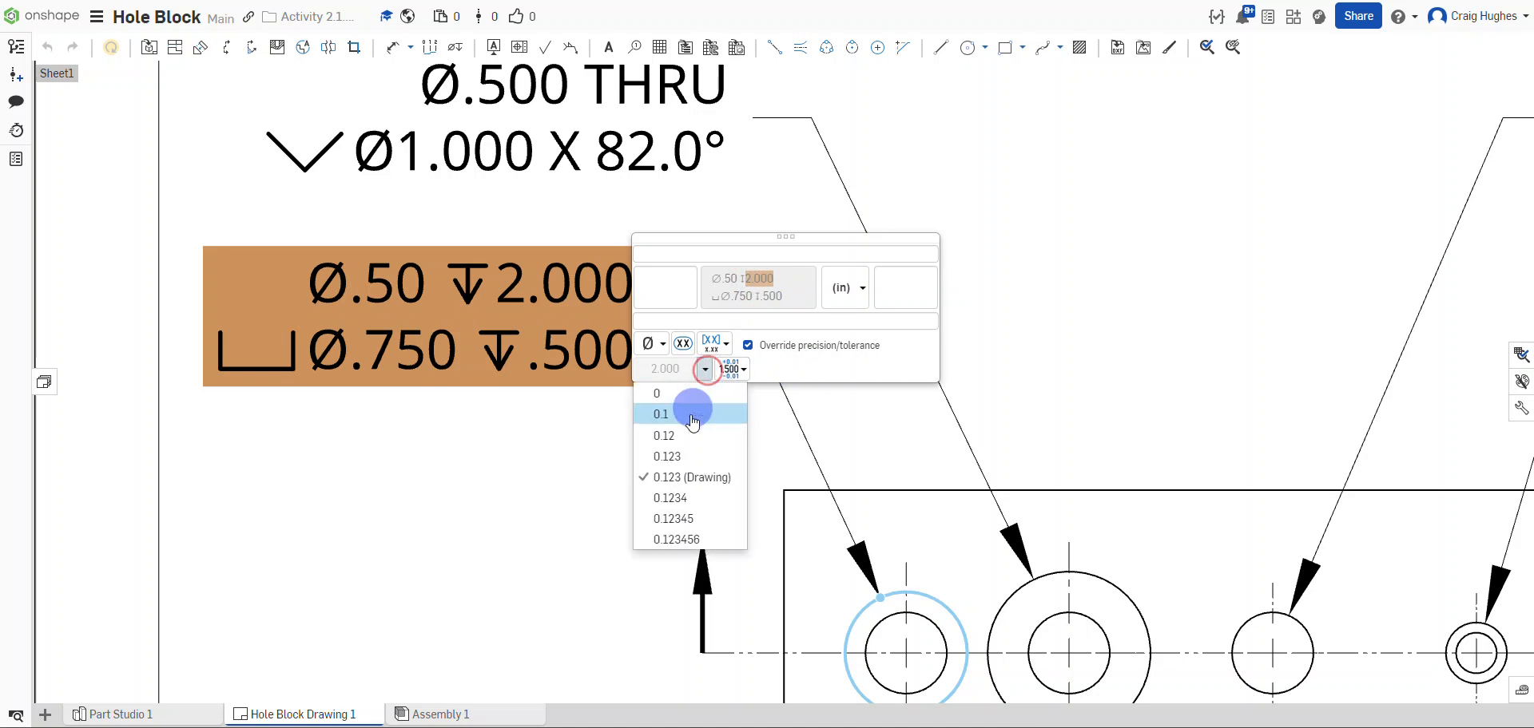
{"action": "left_click", "coordinate": [685, 433]}
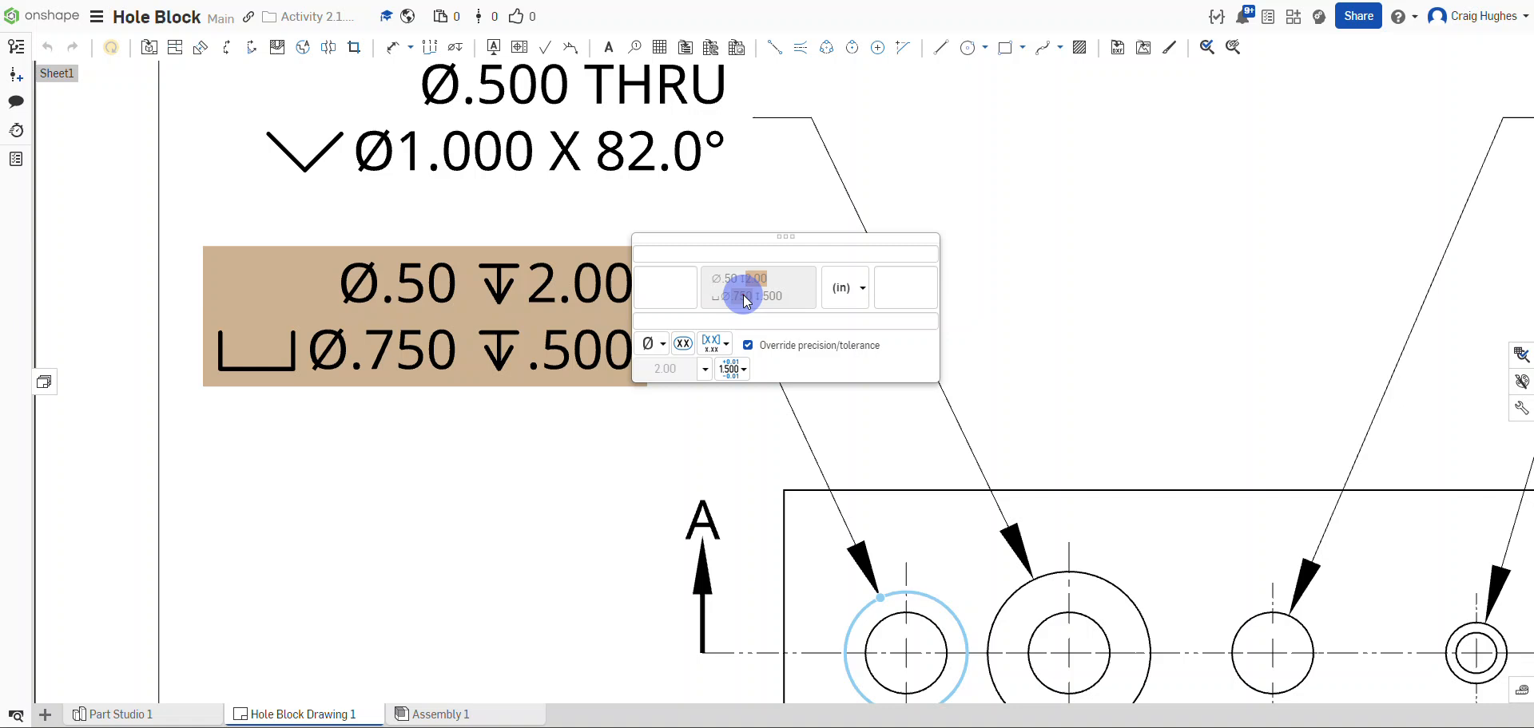
Set the counterbore diameter and counterbore depth in the leftmost hole's callout to two-decimal precision (0.12).
{"action": "left_click", "coordinate": [742, 296]}
{"action": "left_click", "coordinate": [705, 370]}
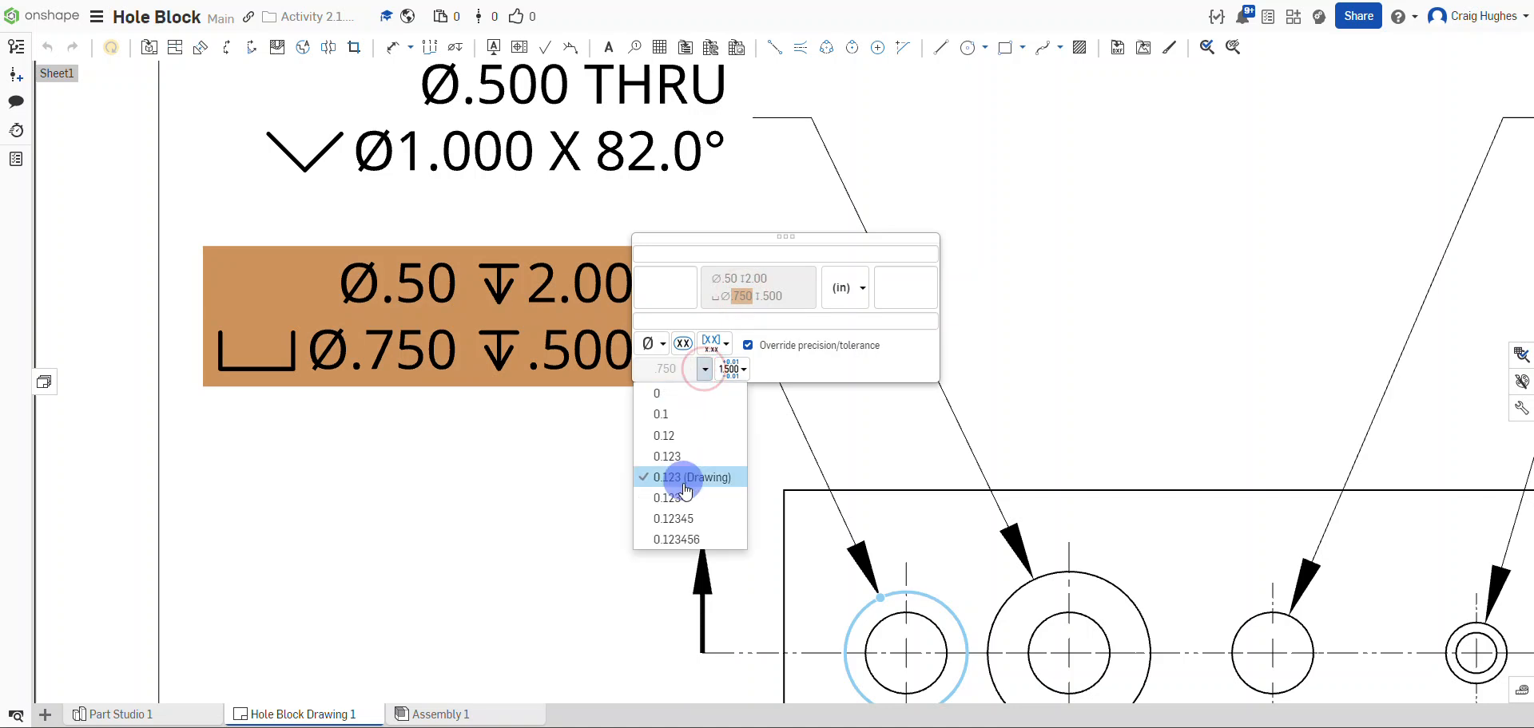
{"action": "left_click", "coordinate": [669, 435]}
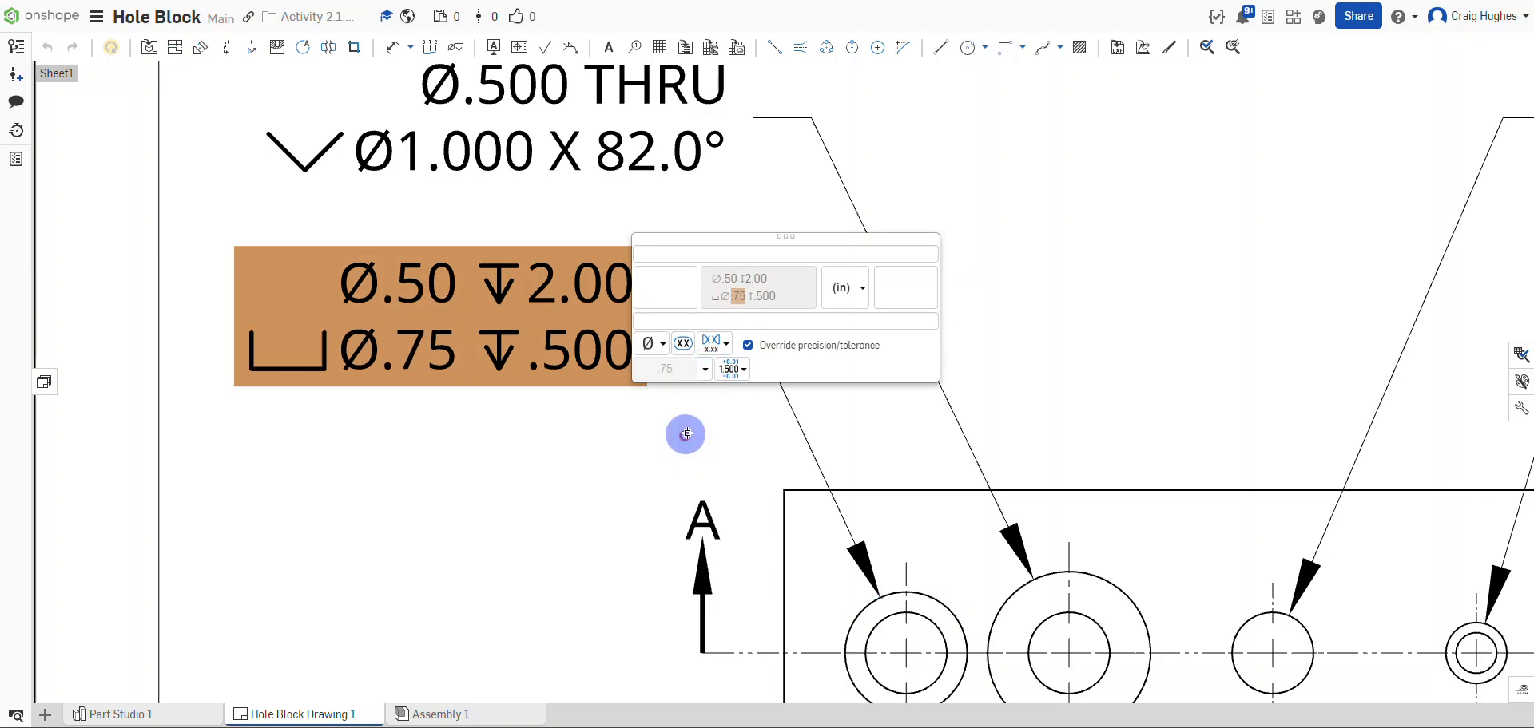
{"action": "left_click", "coordinate": [761, 297]}
{"action": "left_click", "coordinate": [706, 369]}
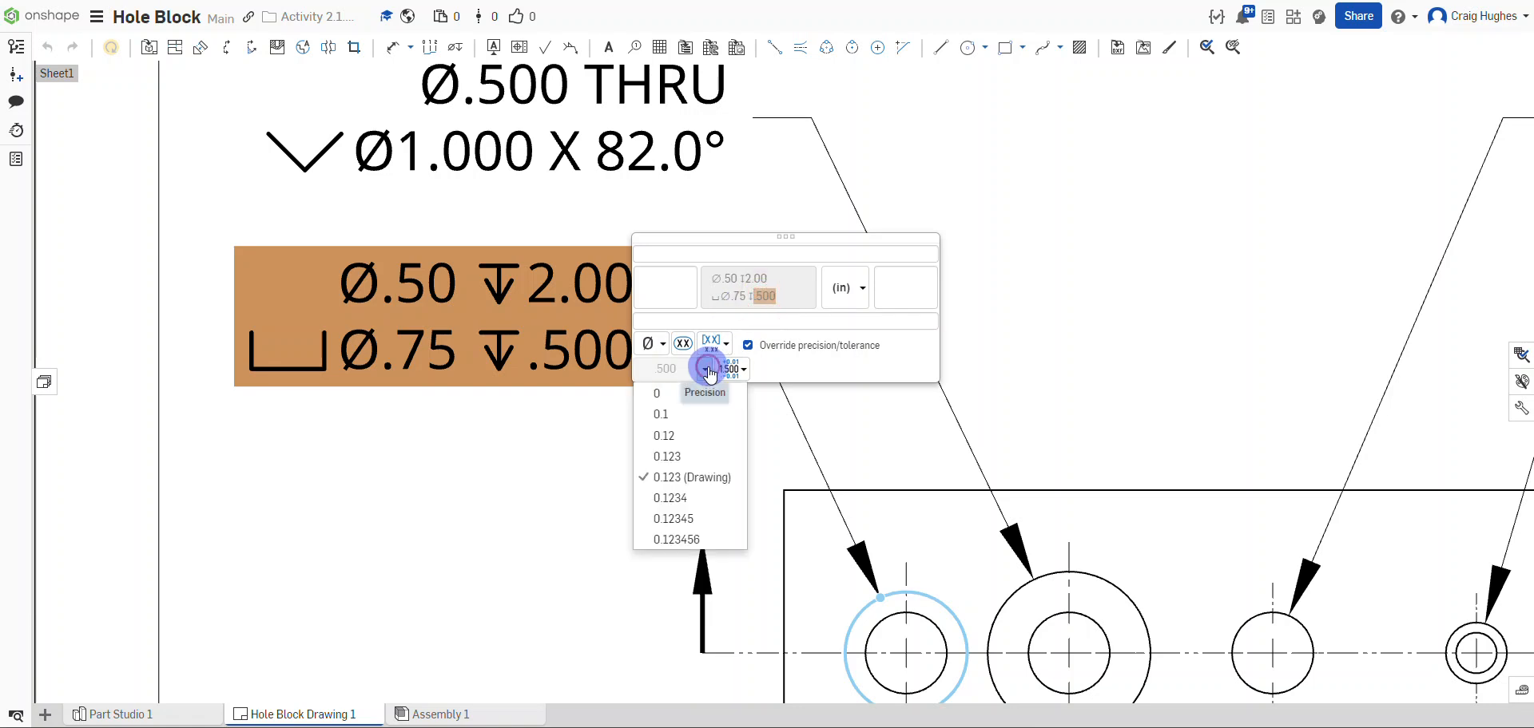
{"action": "left_click", "coordinate": [693, 434]}
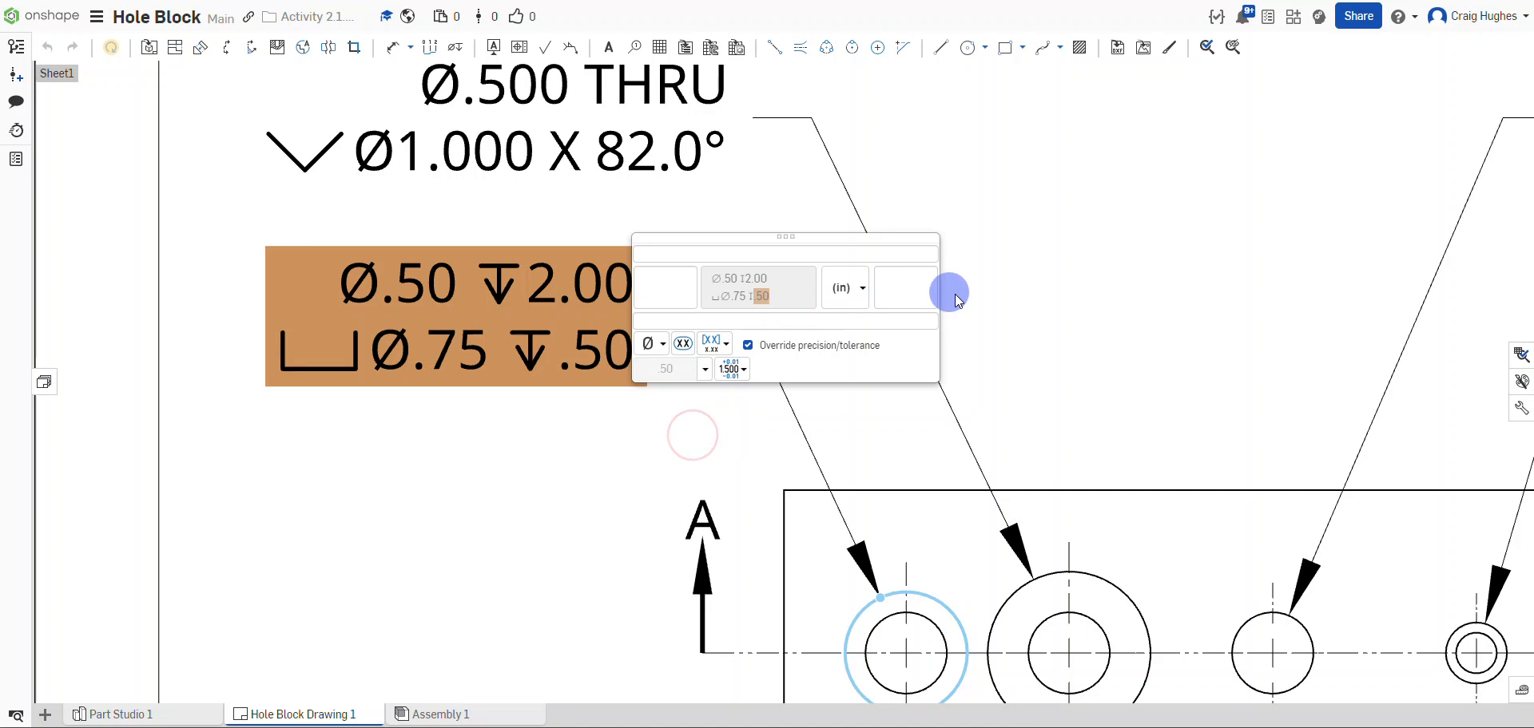
{"action": "left_click", "coordinate": [991, 306]}
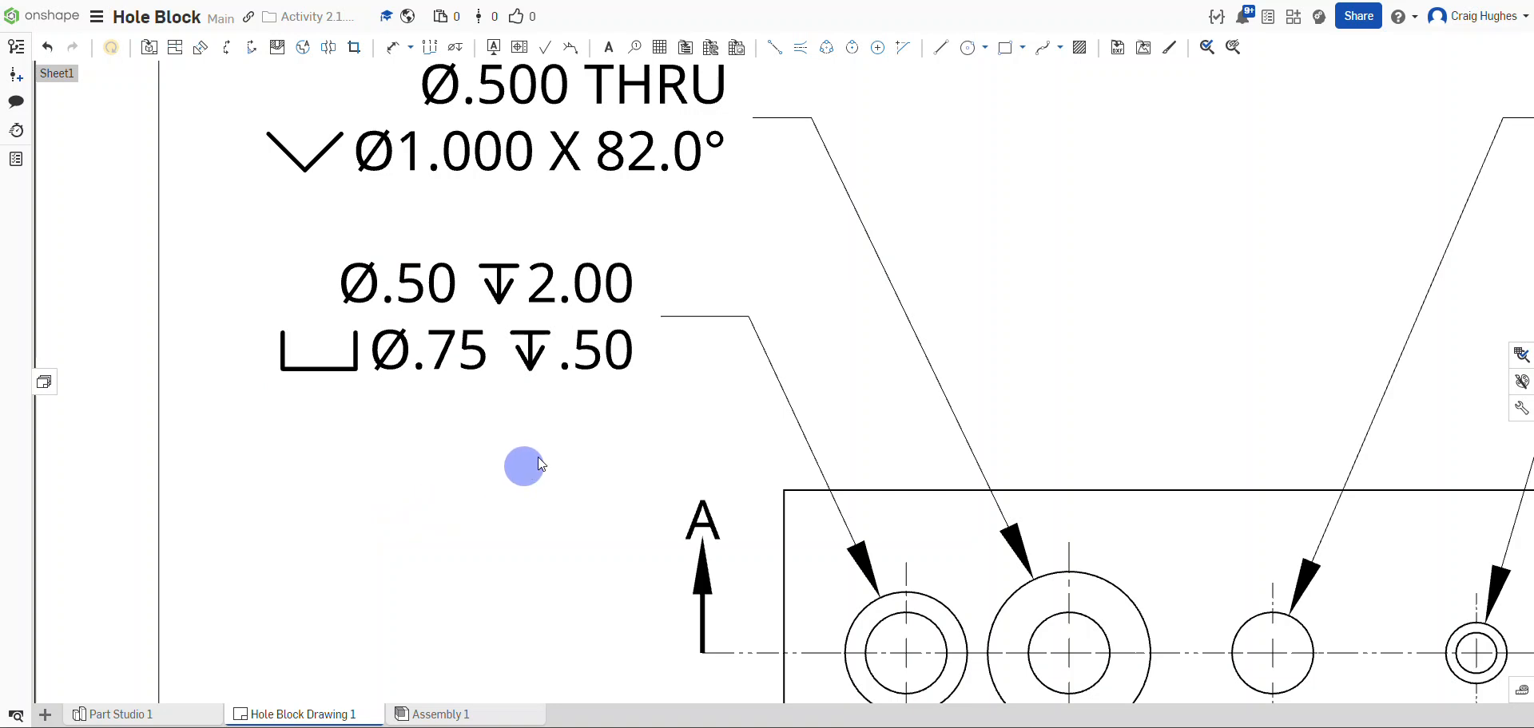
Override the precision in the countersunk hole's callout and set the through-hole diameter to two decimals (0.12).
{"action": "mouse_move", "coordinate": [568, 436]}
{"action": "middle_mouse_down"}
{"action": "mouse_move", "coordinate": [509, 481]}
{"action": "mouse_move", "coordinate": [510, 615]}
{"action": "middle_mouse_up"}
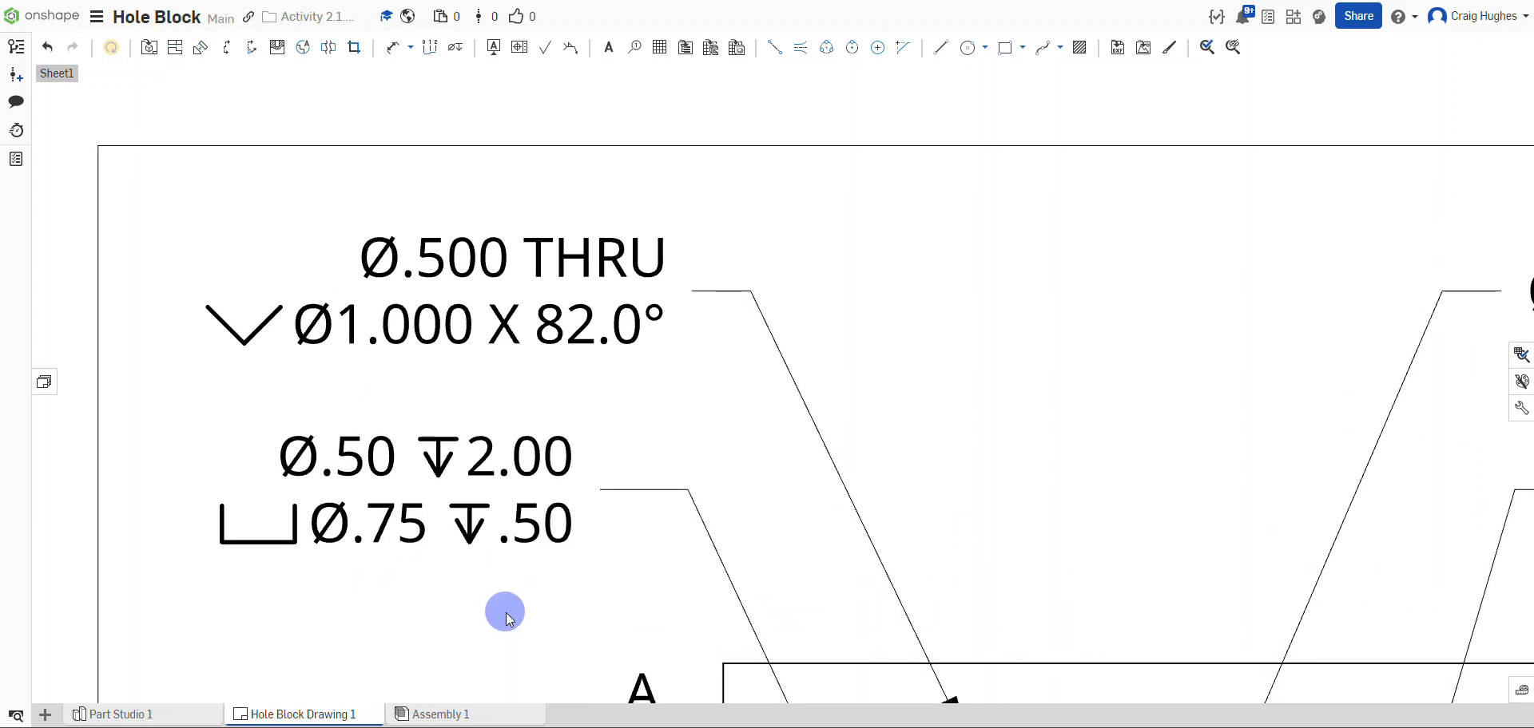
{"action": "double_click", "coordinate": [519, 262]}
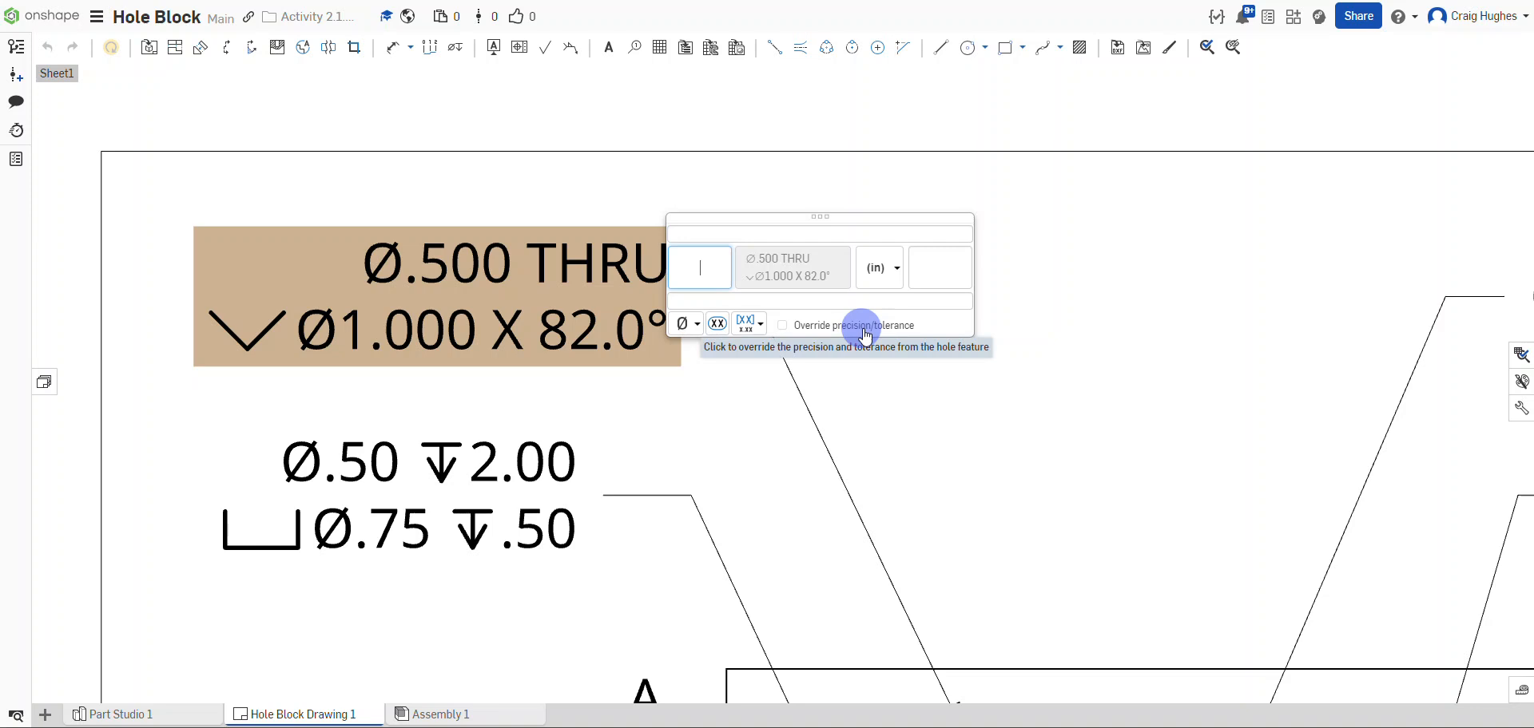
{"action": "left_click", "coordinate": [783, 325]}
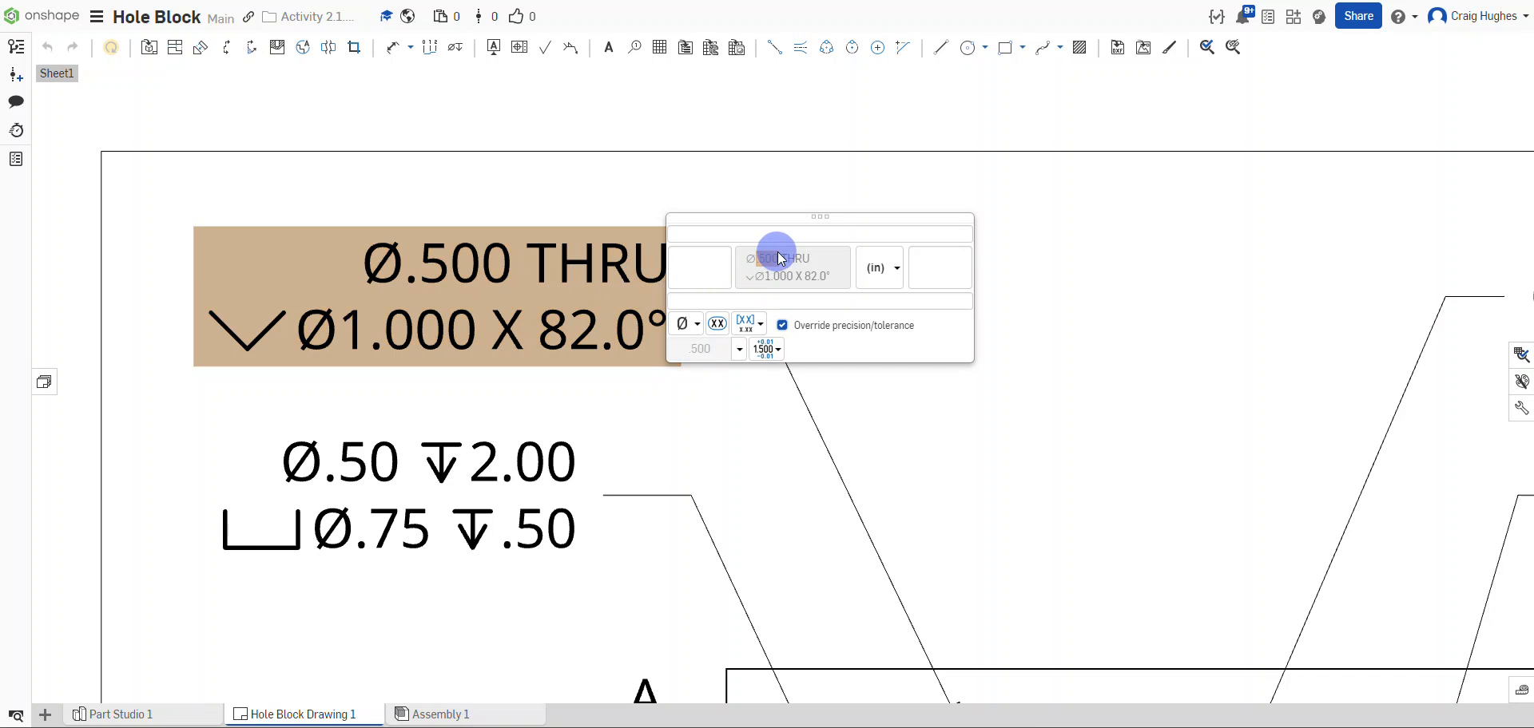
{"action": "left_click", "coordinate": [738, 350]}
{"action": "left_click", "coordinate": [717, 414]}
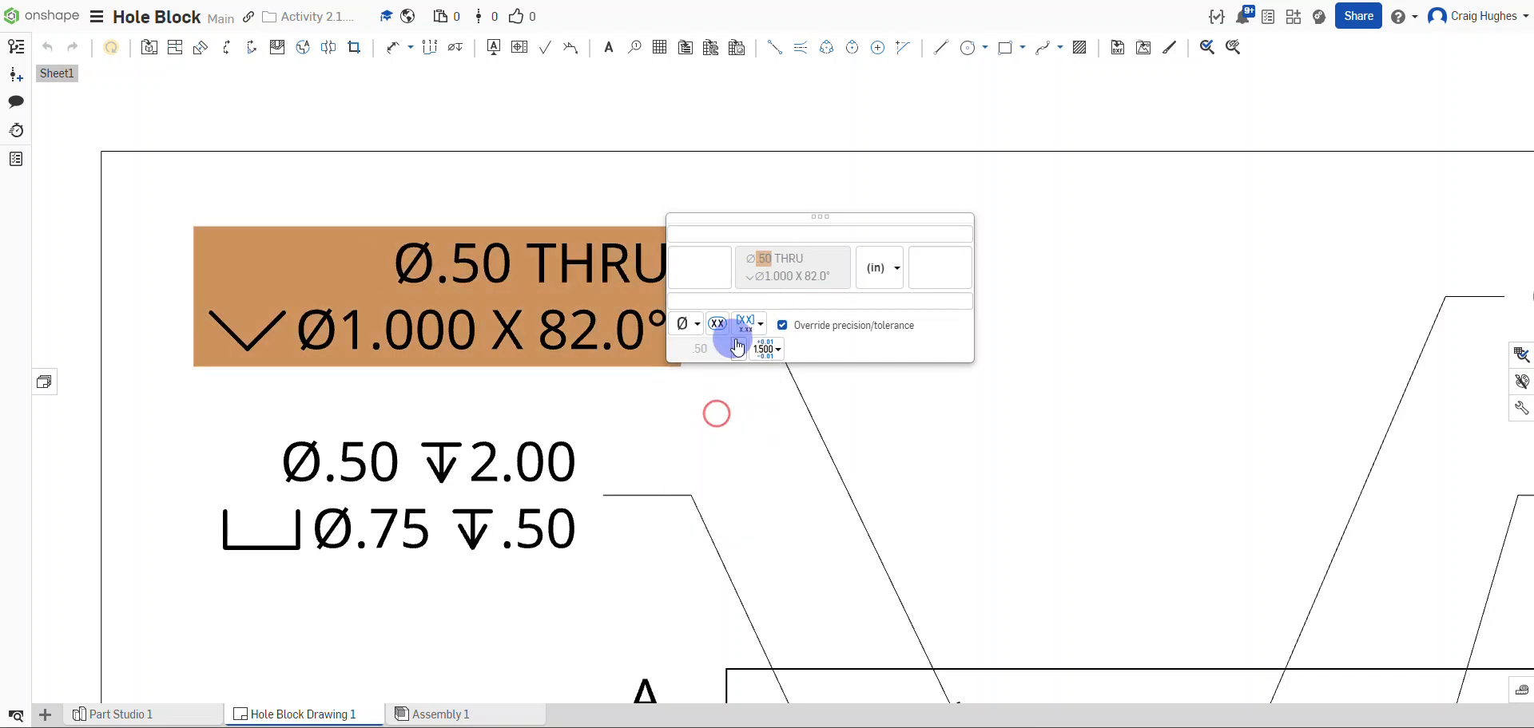
Give the through-hole diameter in the countersunk hole's callout a Symmetrical tolerance of ±.002.
{"action": "left_click", "coordinate": [779, 350]}
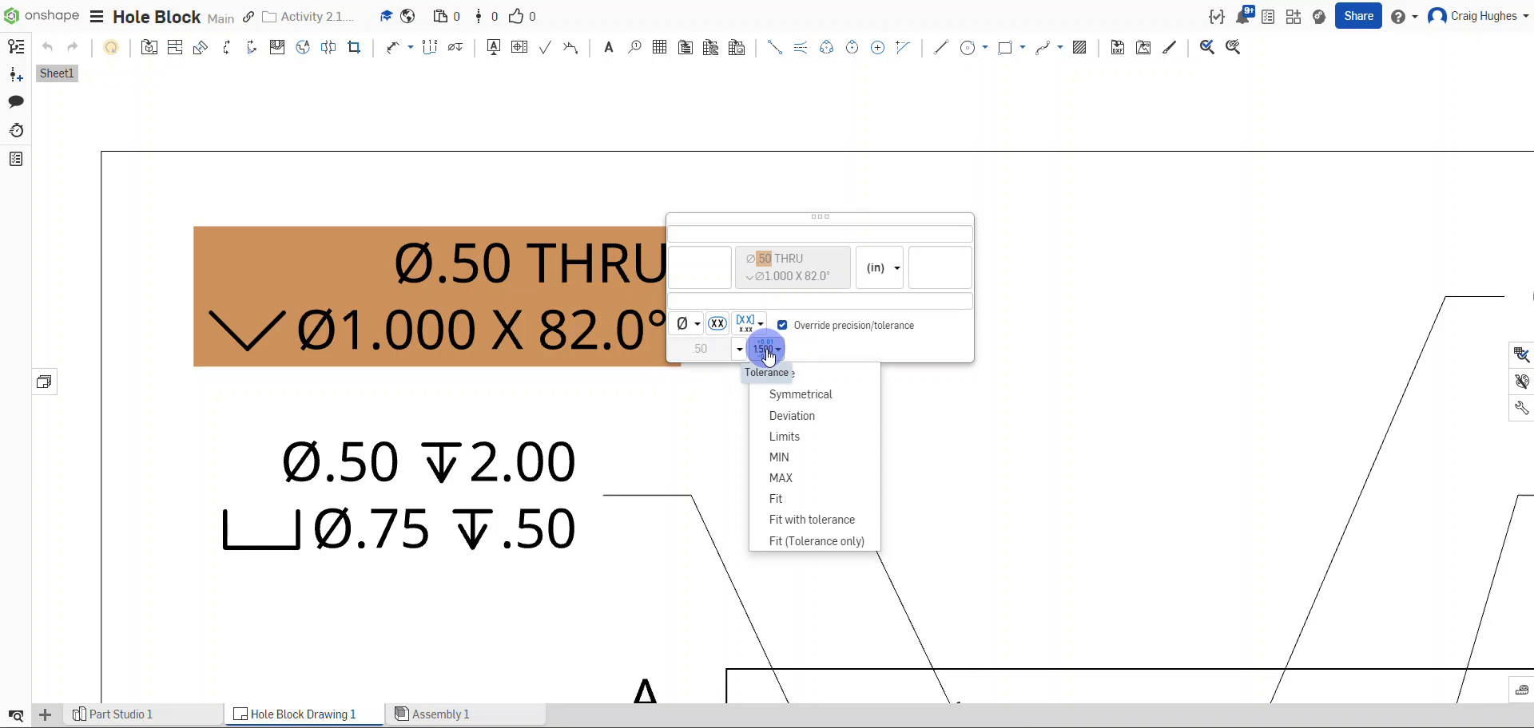
{"action": "left_click", "coordinate": [791, 394]}
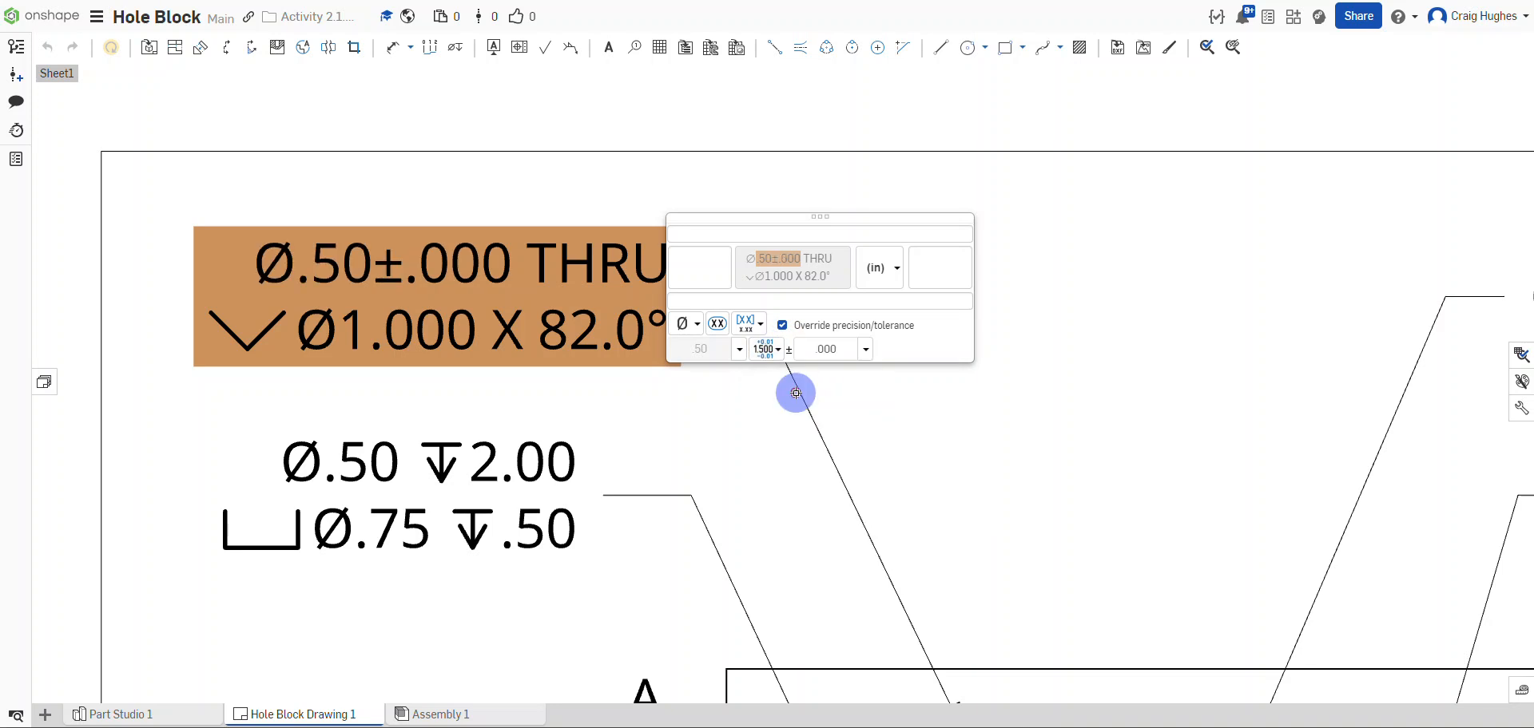
{"action": "left_click", "coordinate": [707, 287]}
{"action": "left_click", "coordinate": [845, 352]}
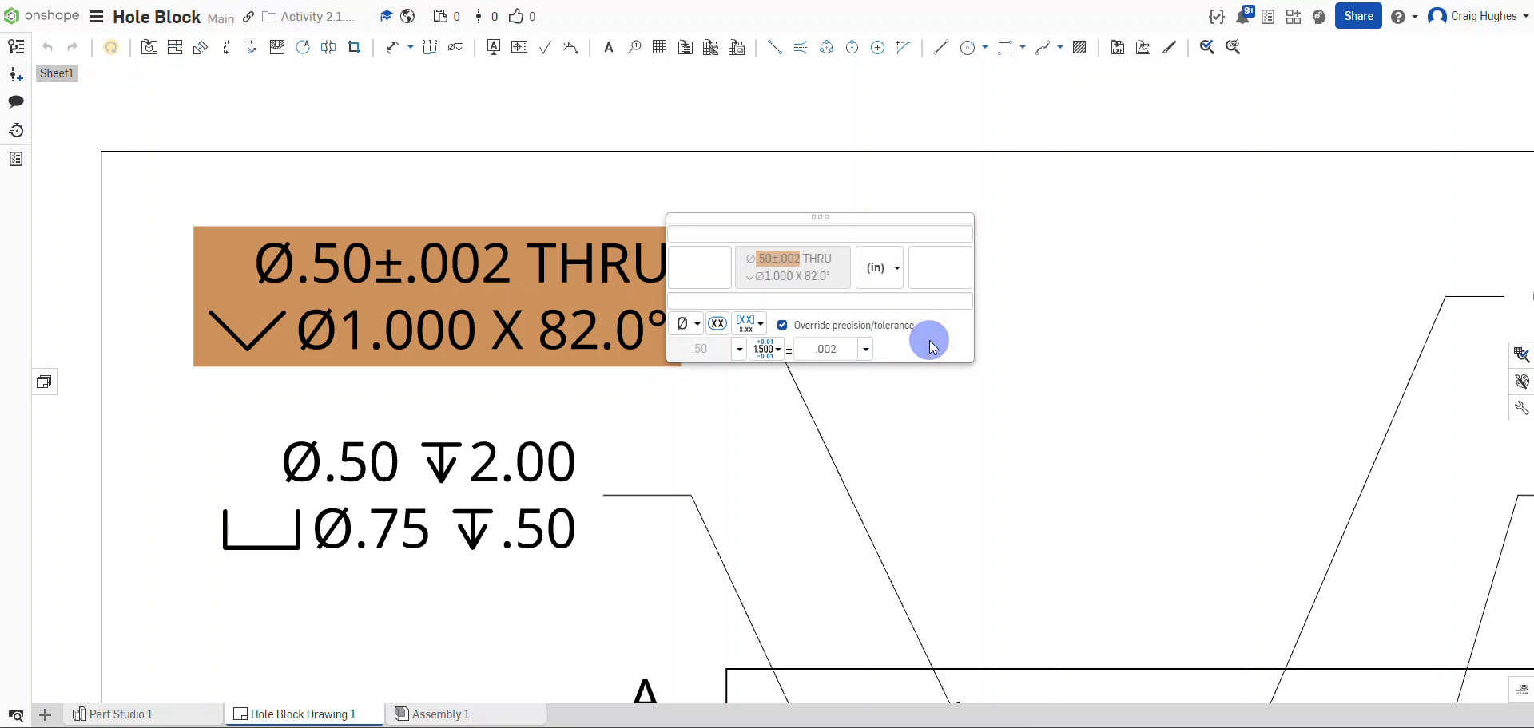
Set the countersink diameter's precision to two decimals (0.12) and the countersink angle's precision to no decimals (0).
{"action": "left_click", "coordinate": [780, 280]}
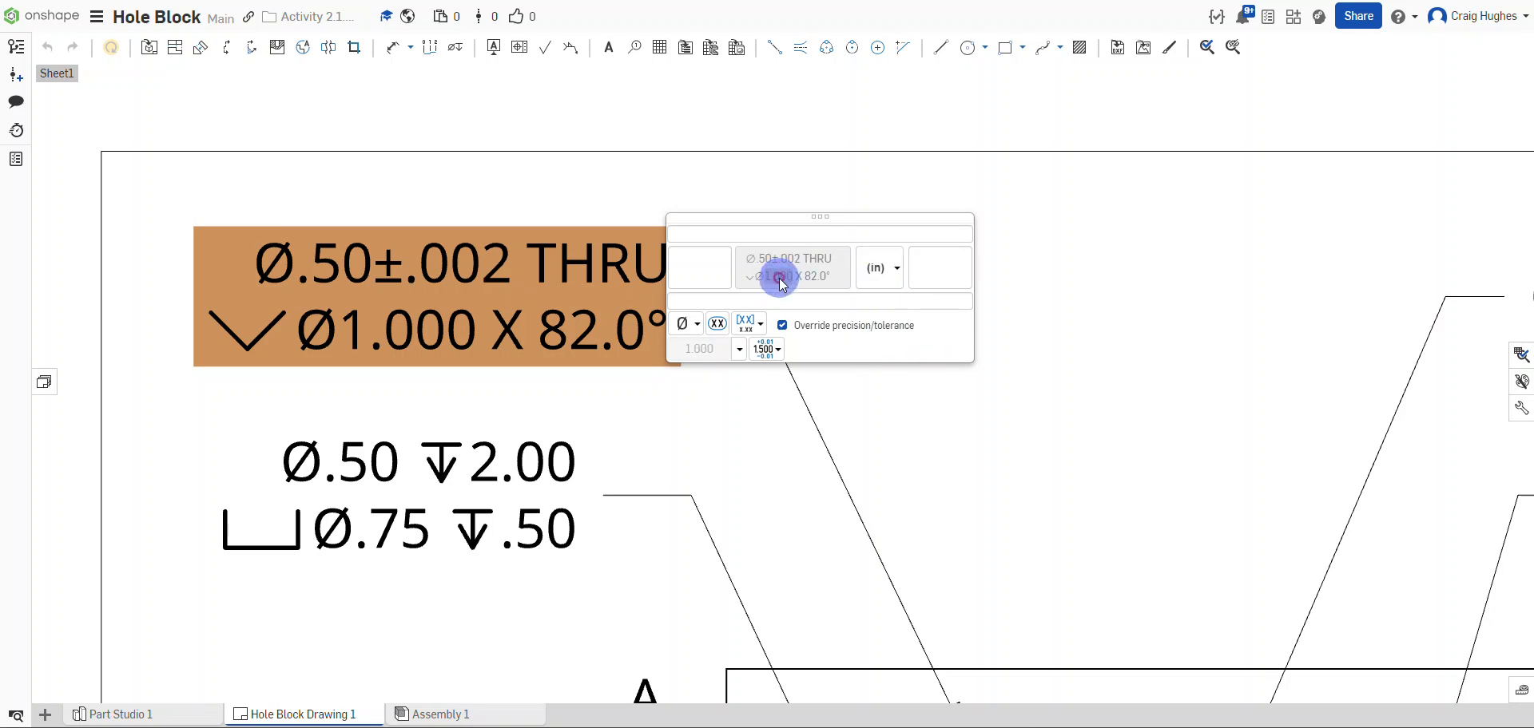
{"action": "left_click", "coordinate": [738, 349]}
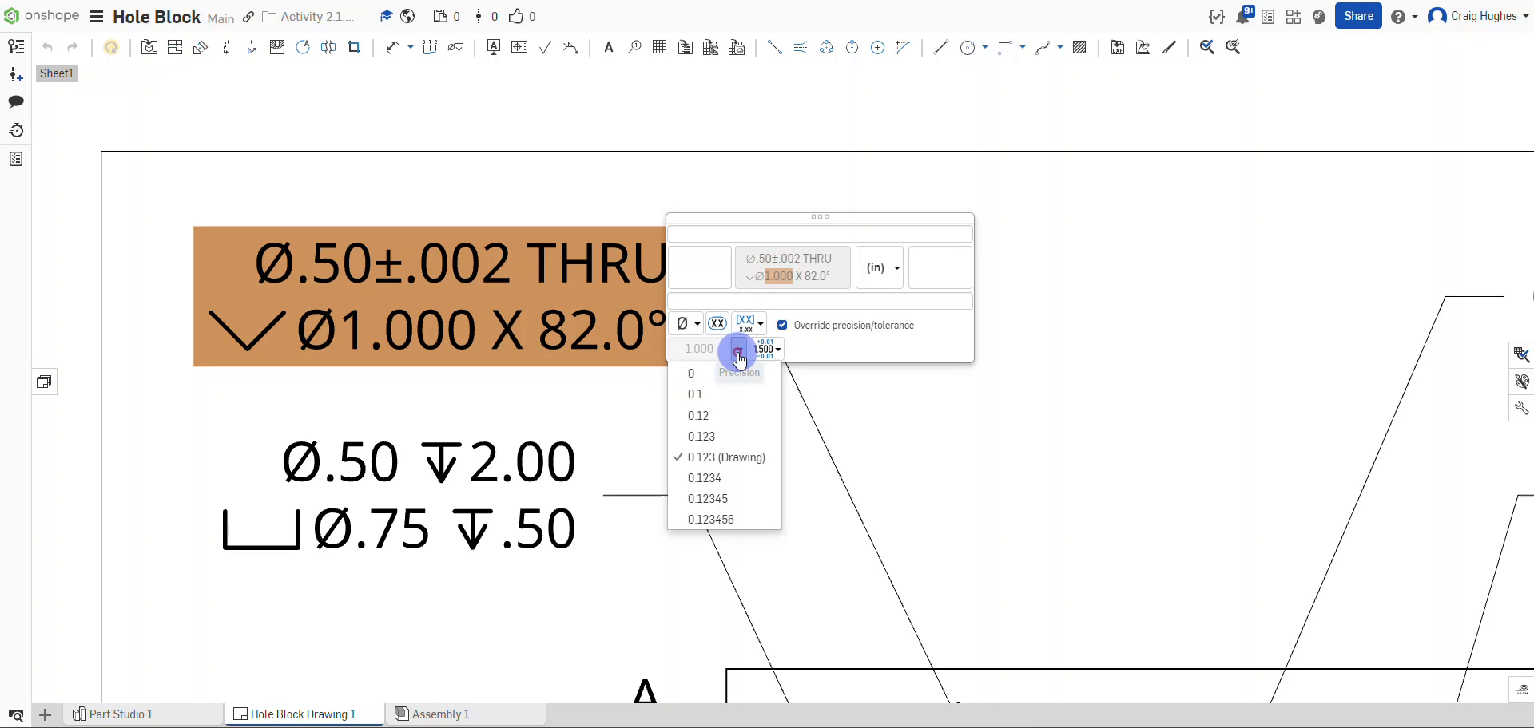
{"action": "left_click", "coordinate": [725, 415]}
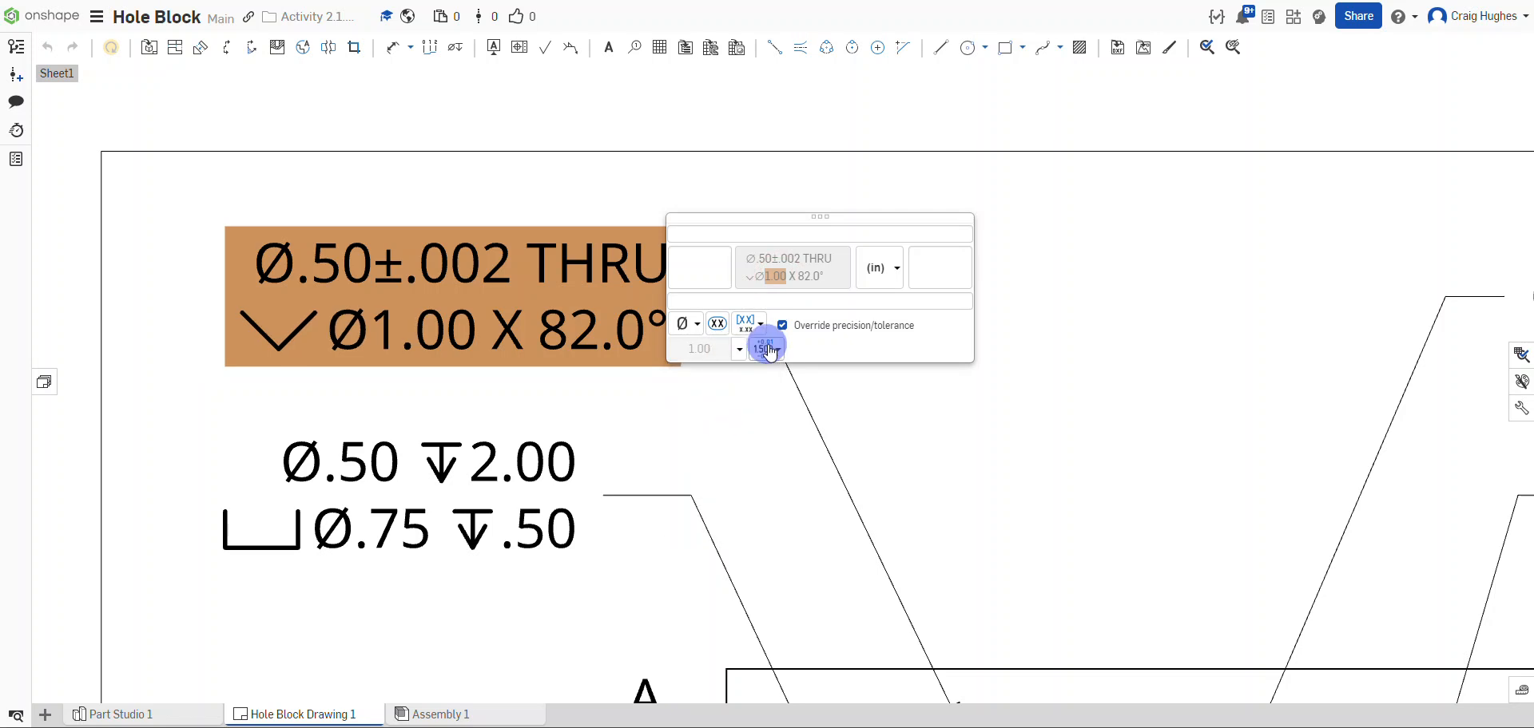
{"action": "left_click", "coordinate": [805, 277]}
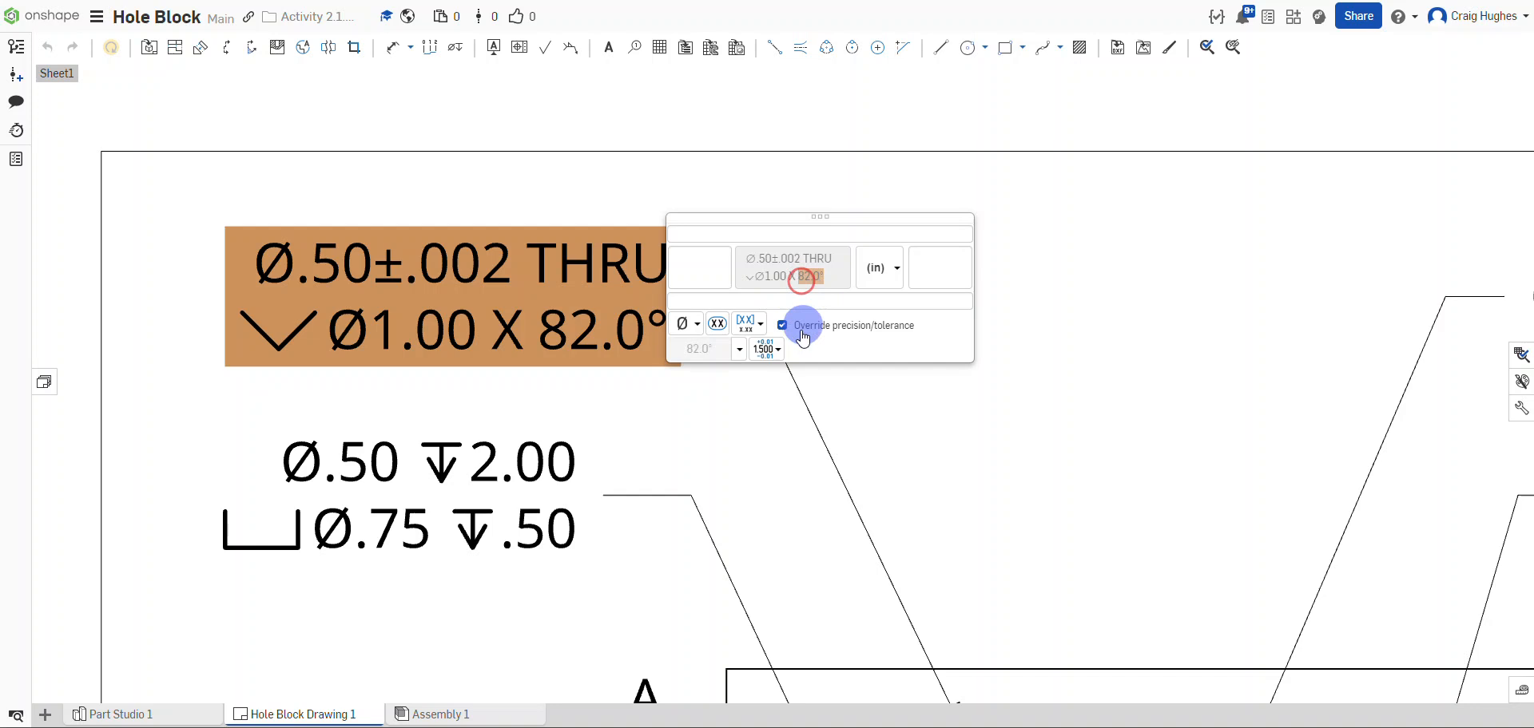
{"action": "left_click", "coordinate": [780, 352]}
{"action": "left_click", "coordinate": [808, 339]}
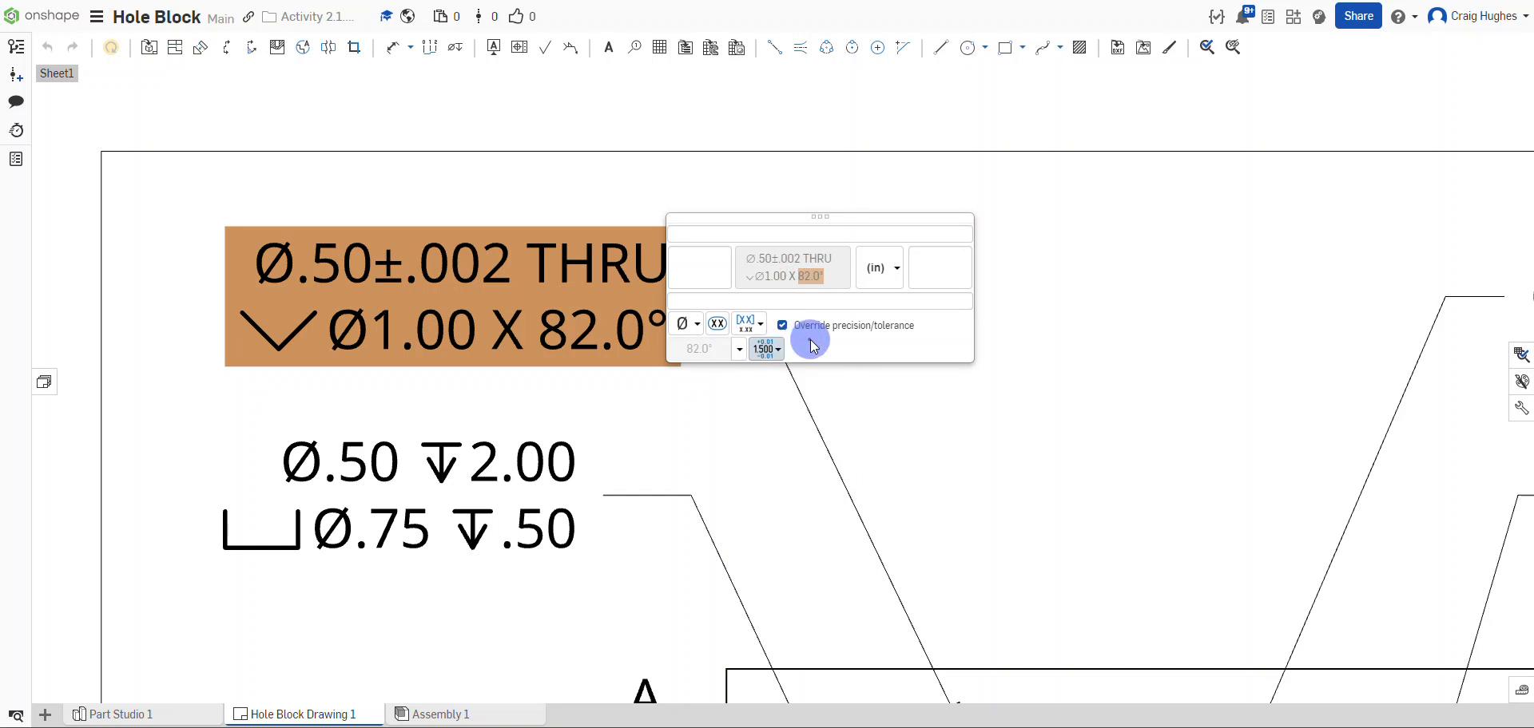
{"action": "left_click", "coordinate": [740, 349]}
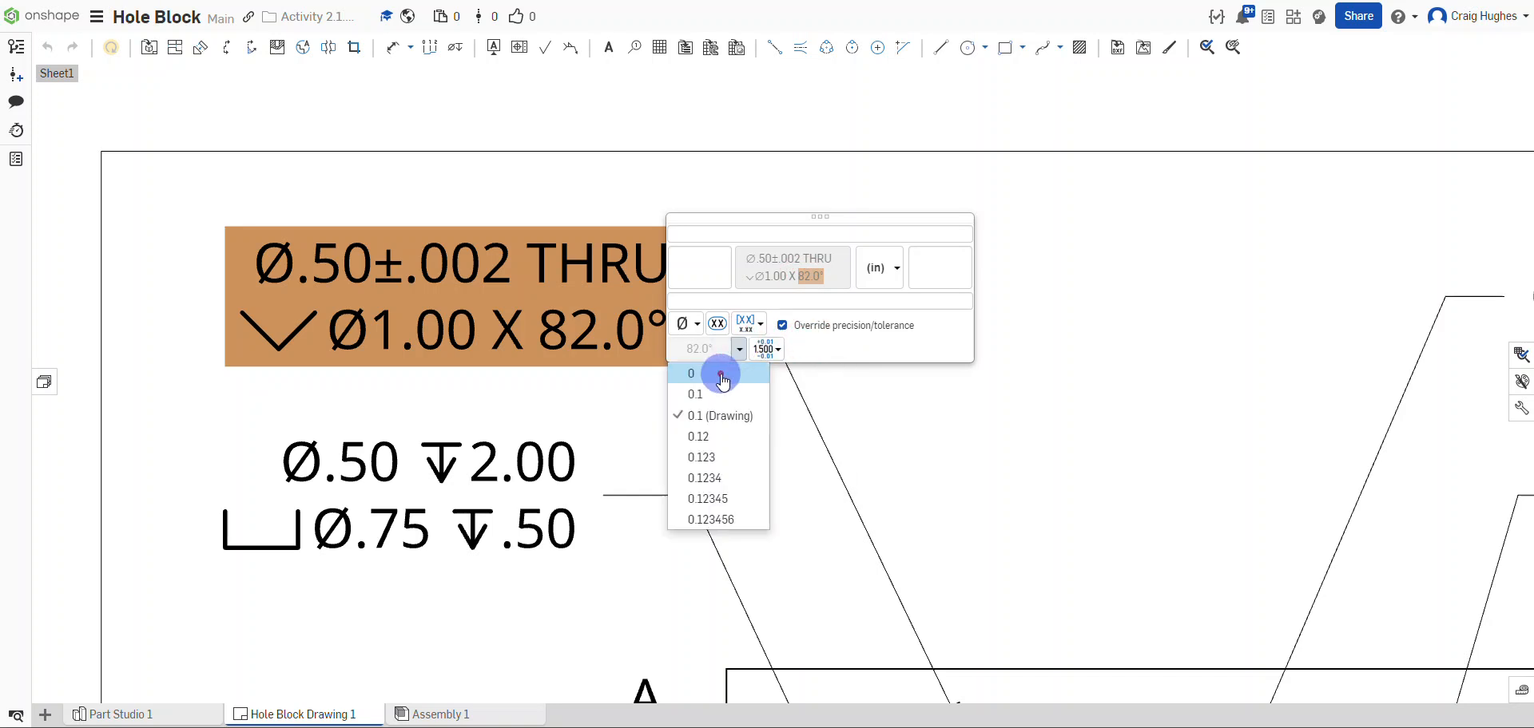
{"action": "left_click", "coordinate": [721, 373]}
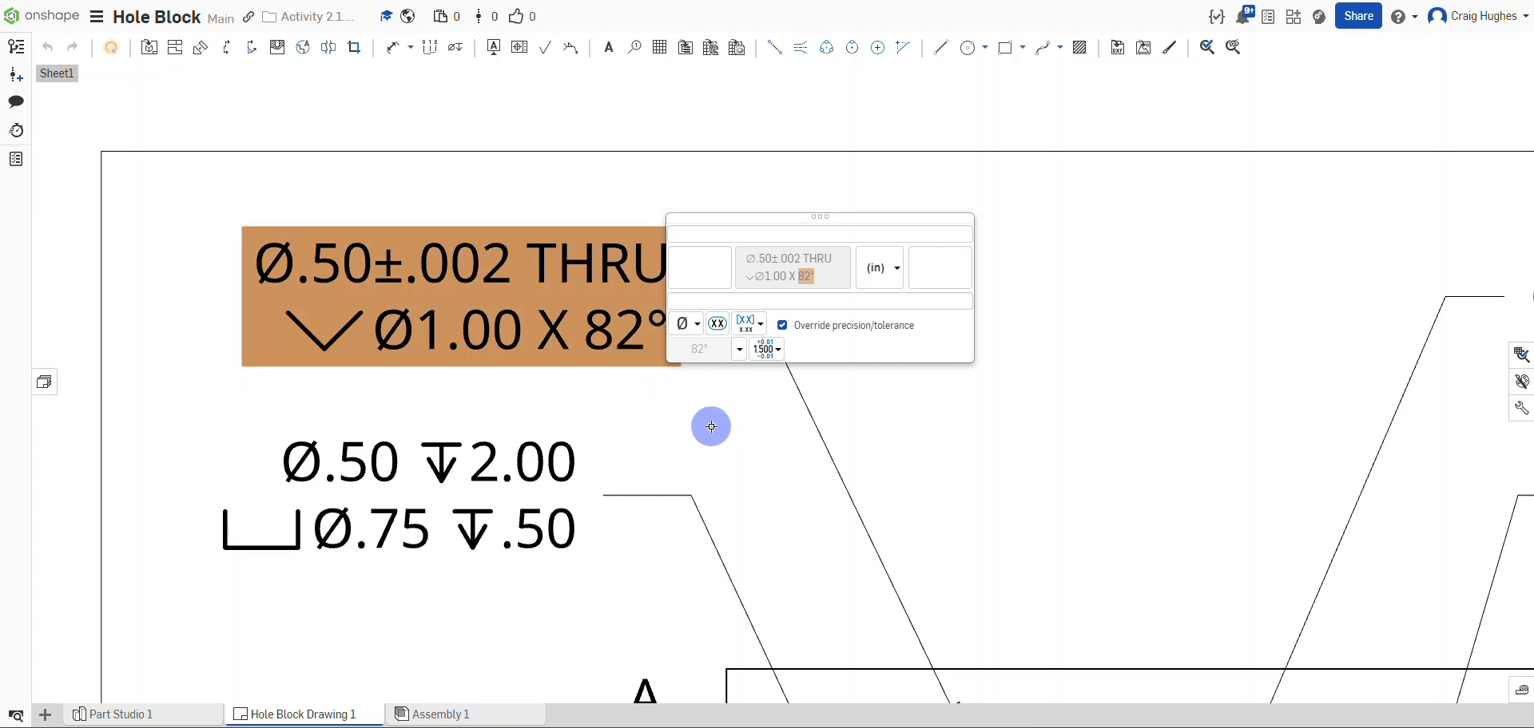
Override the precision in the plain through hole's callout and set its diameter to two decimals (0.12).
{"action": "left_click", "coordinate": [763, 422]}
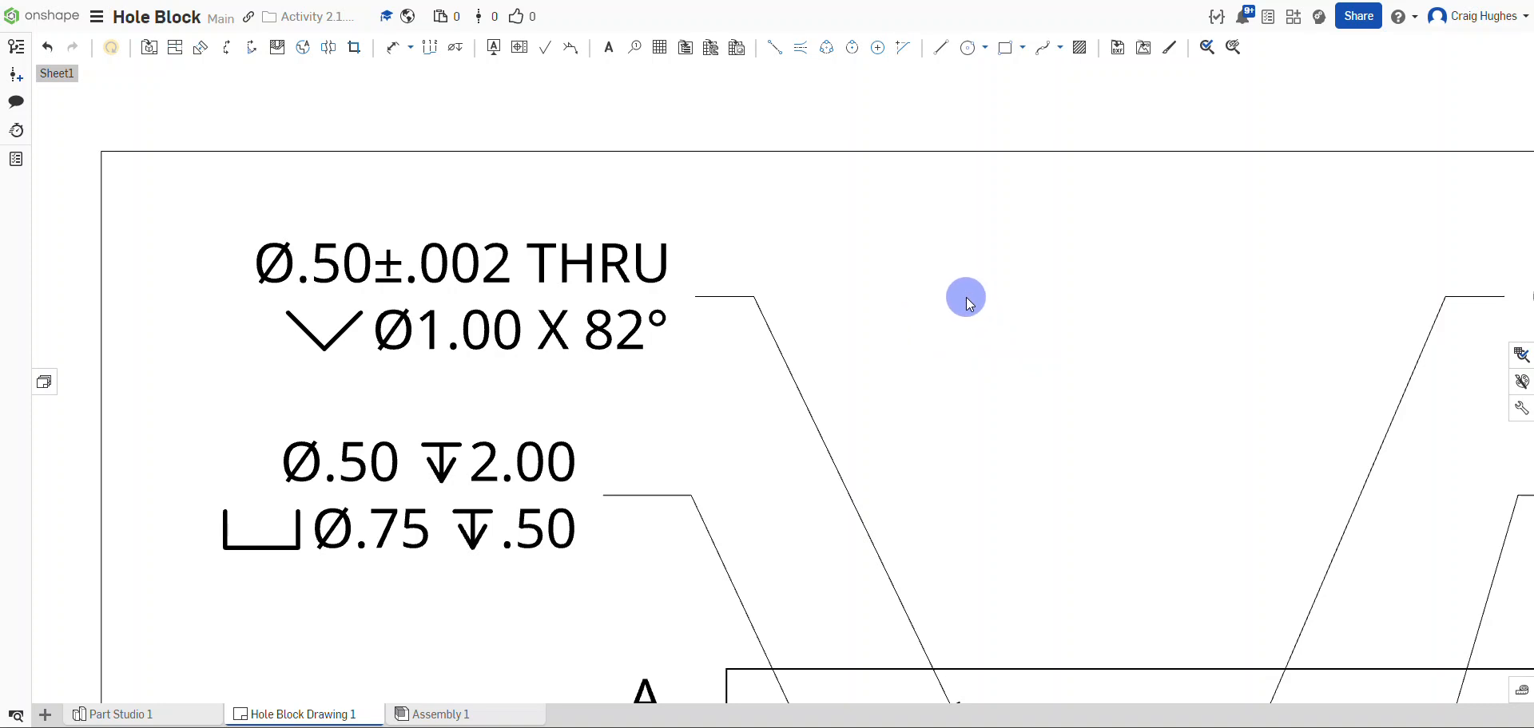
{"action": "mouse_move", "coordinate": [965, 298]}
{"action": "middle_mouse_down"}
{"action": "mouse_move", "coordinate": [993, 287]}
{"action": "mouse_move", "coordinate": [743, 229]}
{"action": "mouse_move", "coordinate": [346, 195]}
{"action": "mouse_move", "coordinate": [10, 223]}
{"action": "middle_mouse_up"}
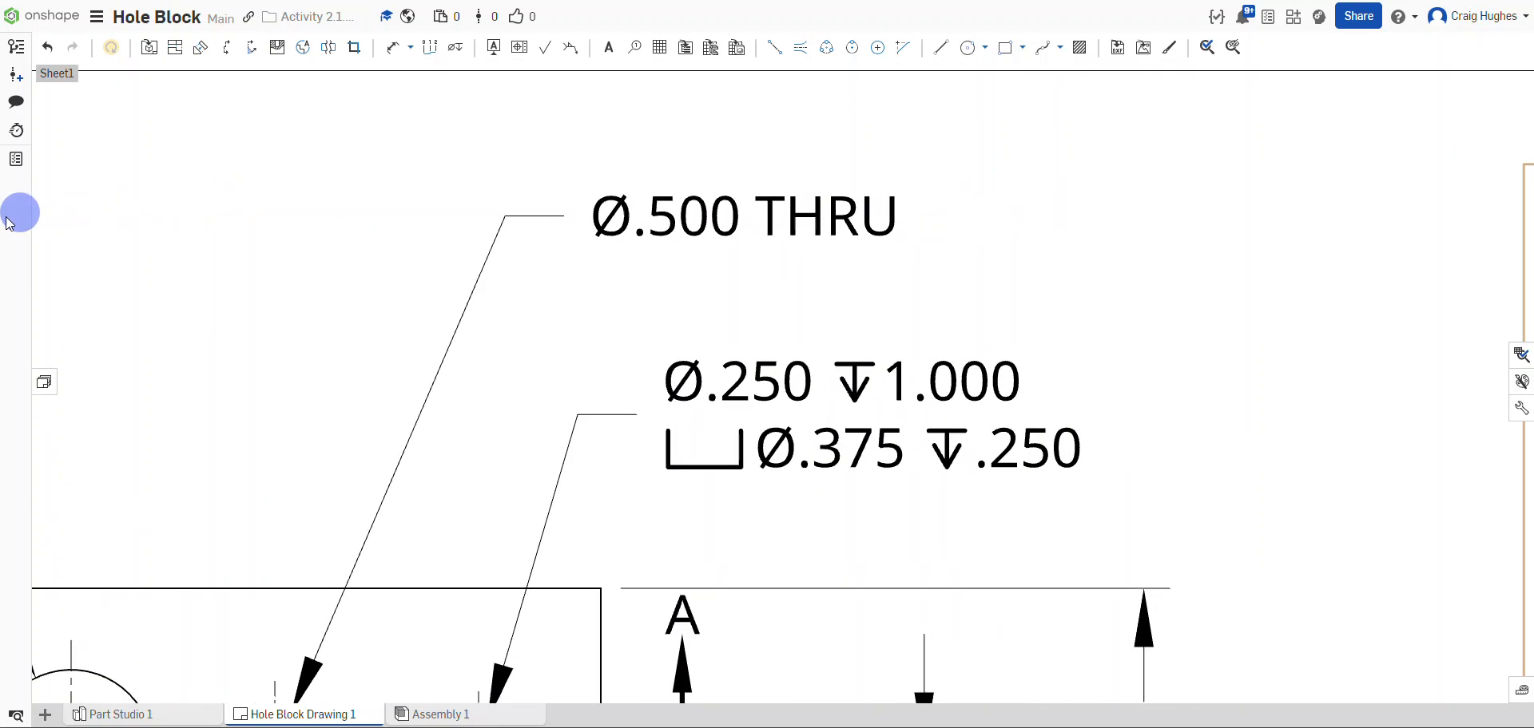
{"action": "double_click", "coordinate": [751, 203]}
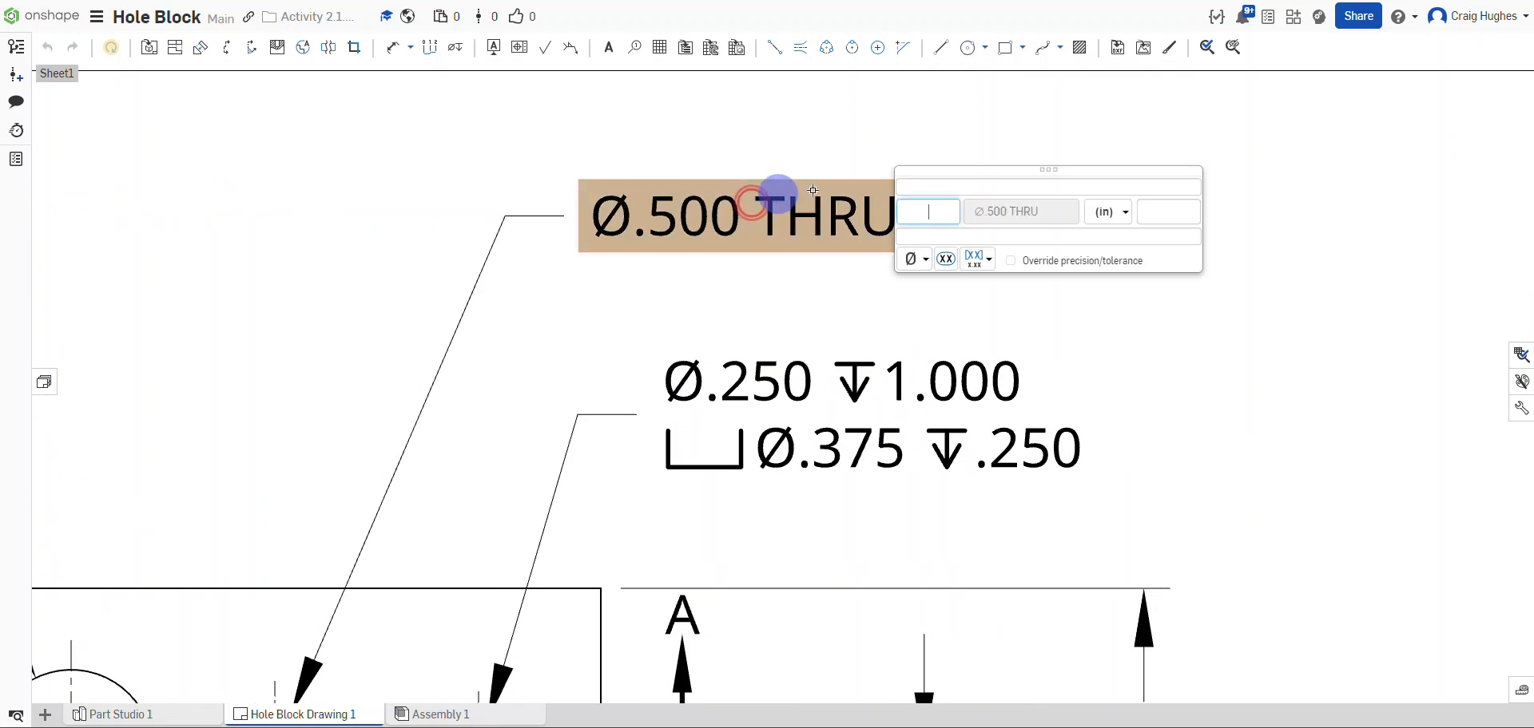
{"action": "left_click", "coordinate": [1074, 211]}
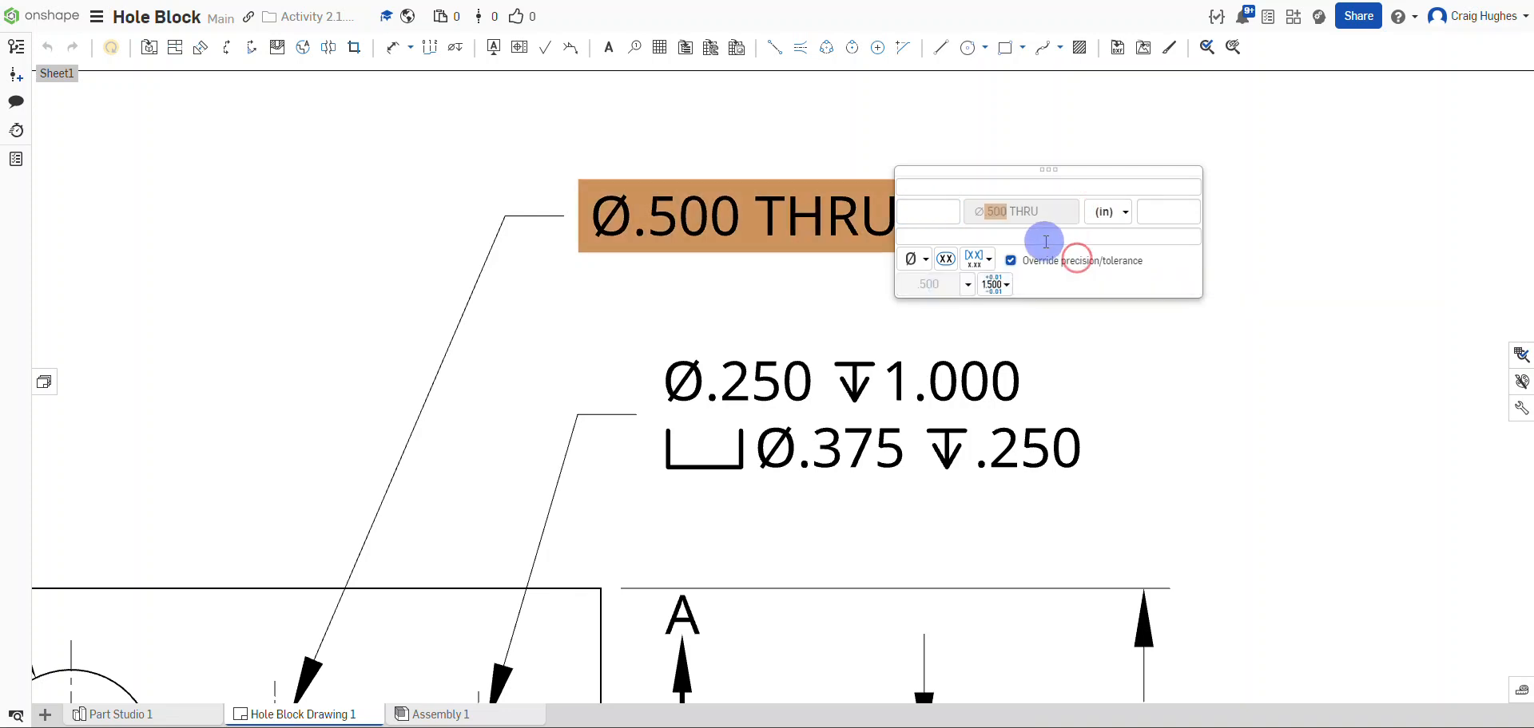
{"action": "left_click", "coordinate": [959, 285]}
{"action": "left_click", "coordinate": [942, 342]}
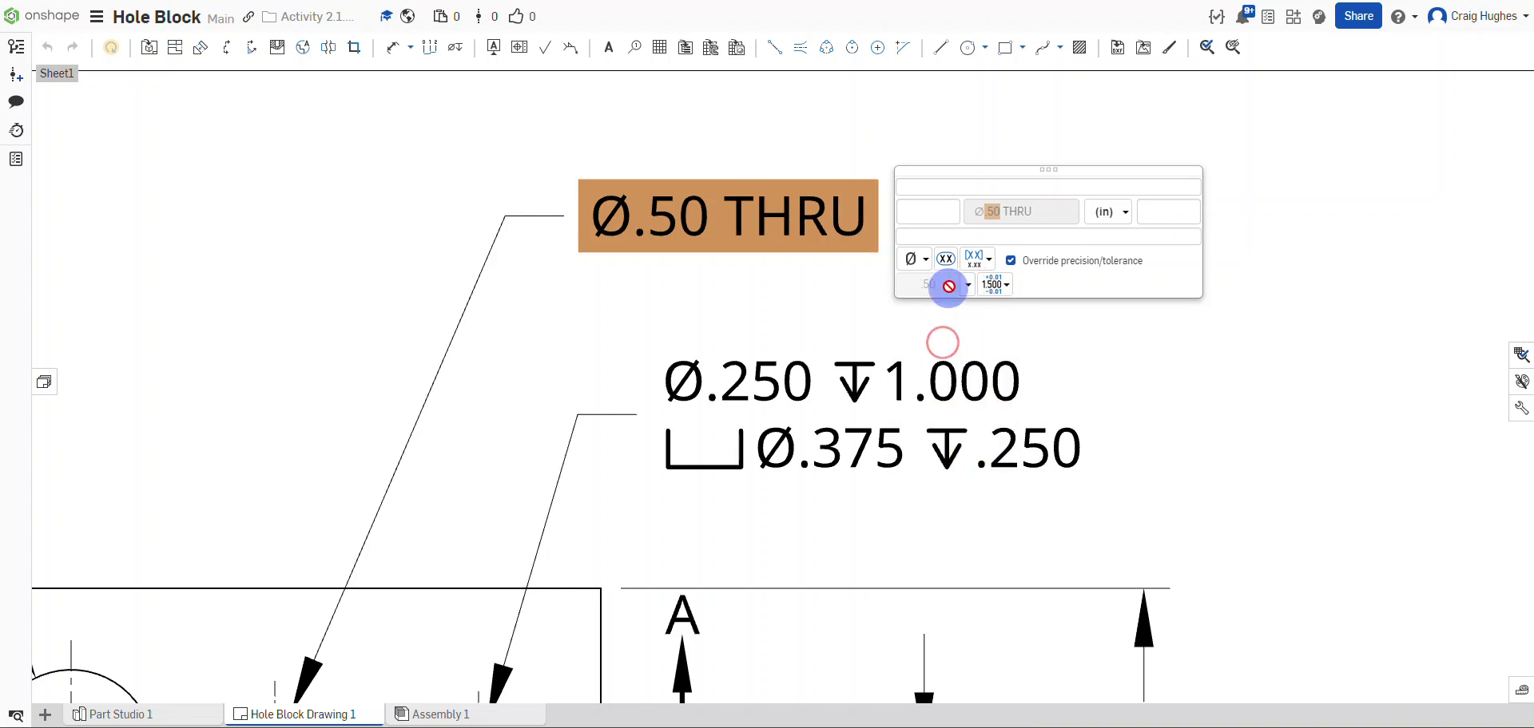
Give the diameter in the plain through hole's callout a Symmetrical tolerance of ±.002.
{"action": "left_click", "coordinate": [1011, 286]}
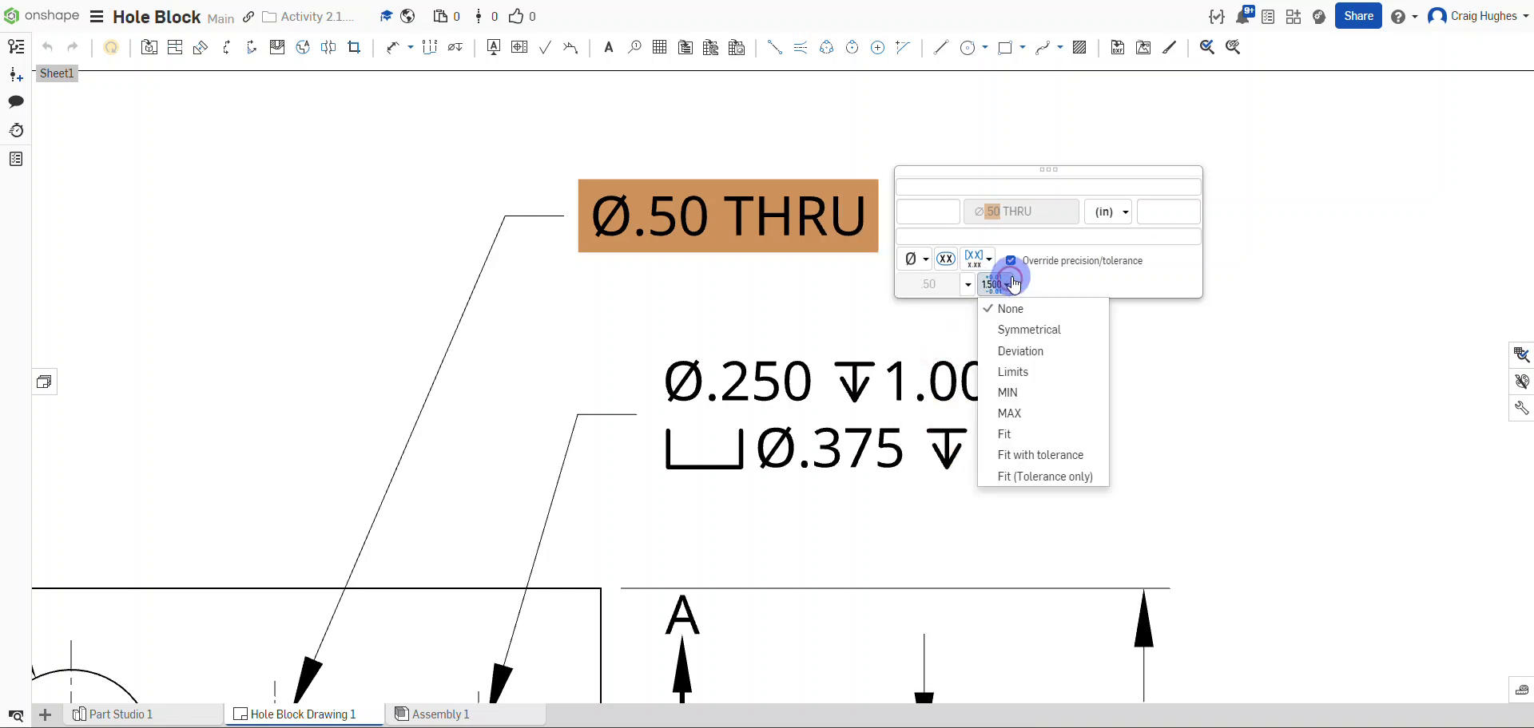
{"action": "left_click", "coordinate": [1030, 328]}
{"action": "left_click", "coordinate": [1073, 287]}
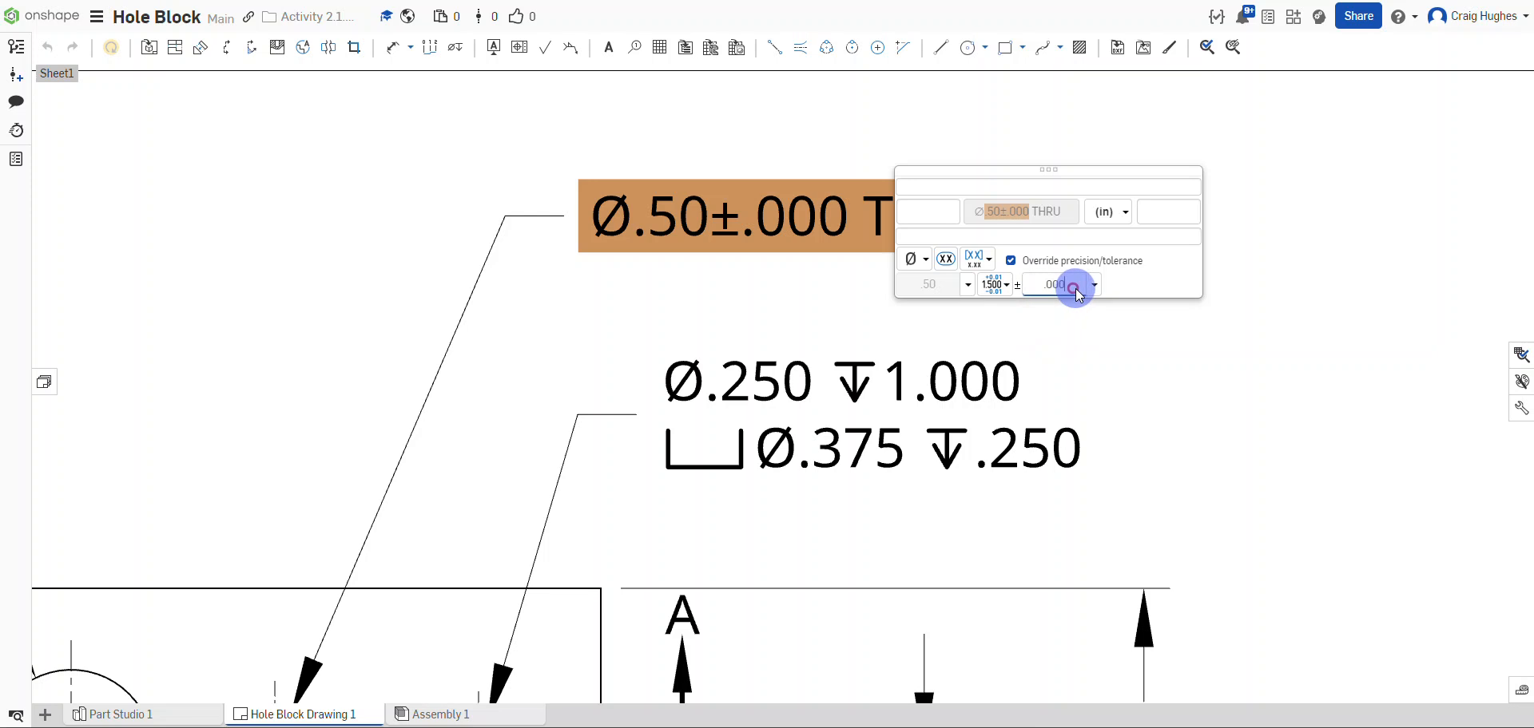
{"action": "key", "text": "BackSpace"}
{"action": "type", "text": "2"}
{"action": "left_click", "coordinate": [1186, 355]}
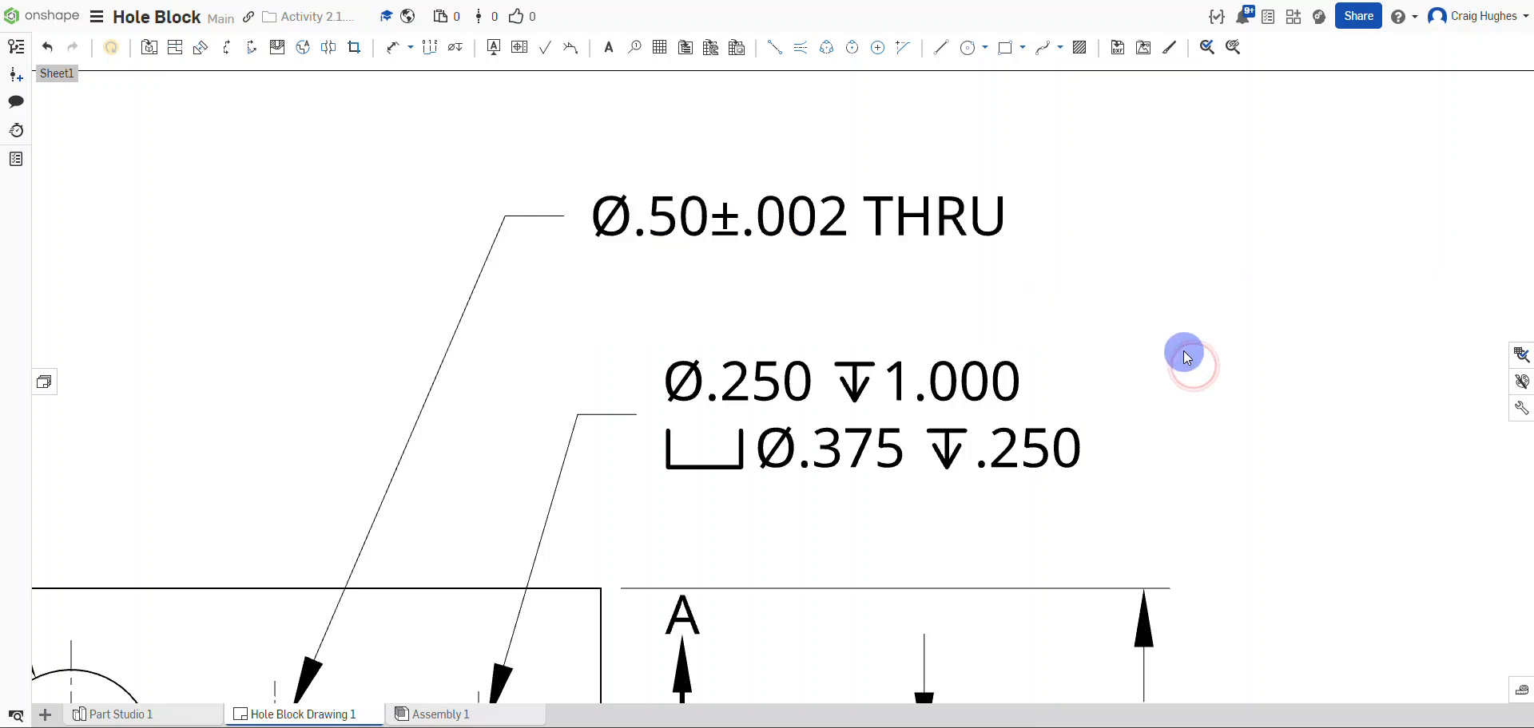
Override the tolerance in the small counterbored hole's callout and give the counterbore diameter a Deviation tolerance with an upper value of +.003.
{"action": "mouse_move", "coordinate": [1119, 274]}
{"action": "middle_mouse_down"}
{"action": "mouse_move", "coordinate": [876, 171]}
{"action": "mouse_move", "coordinate": [879, 144]}
{"action": "middle_mouse_up"}
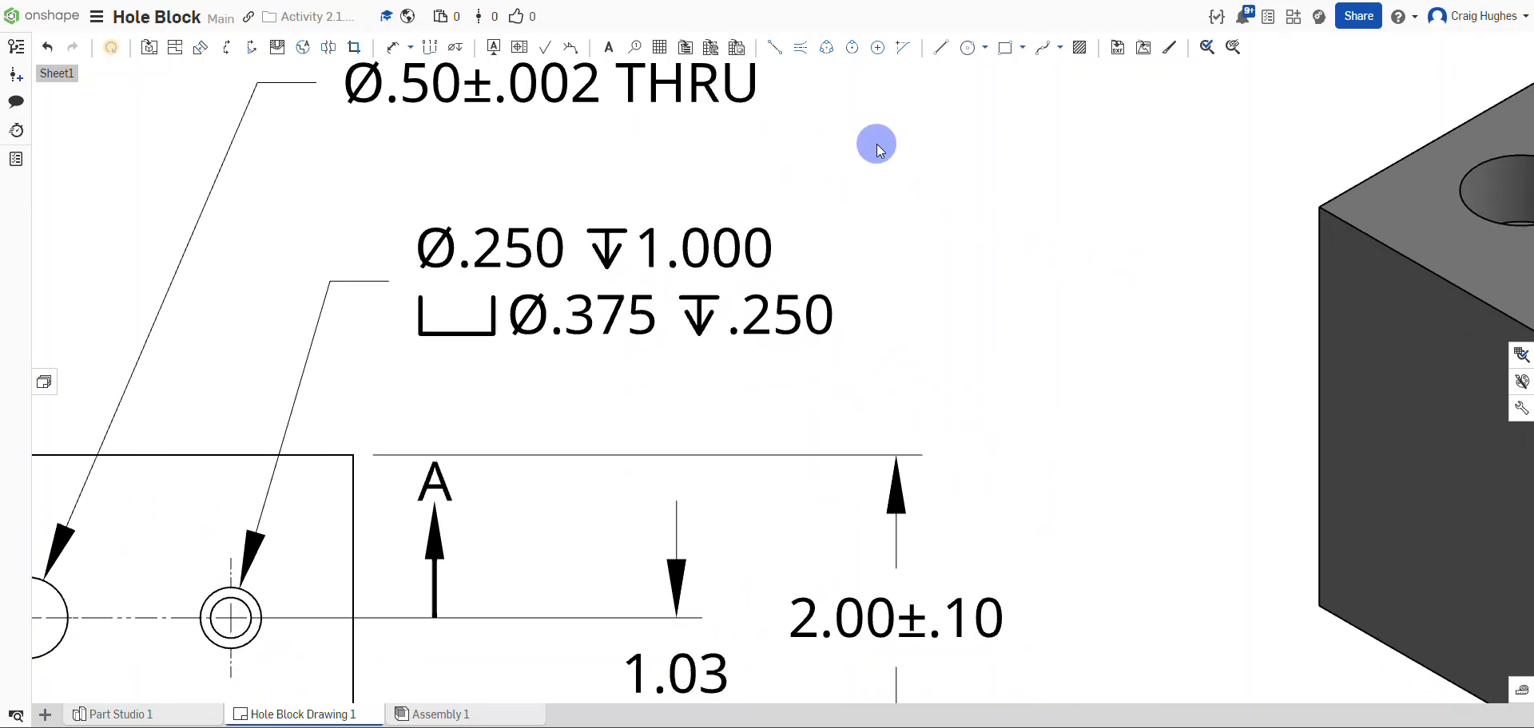
{"action": "double_click", "coordinate": [613, 252]}
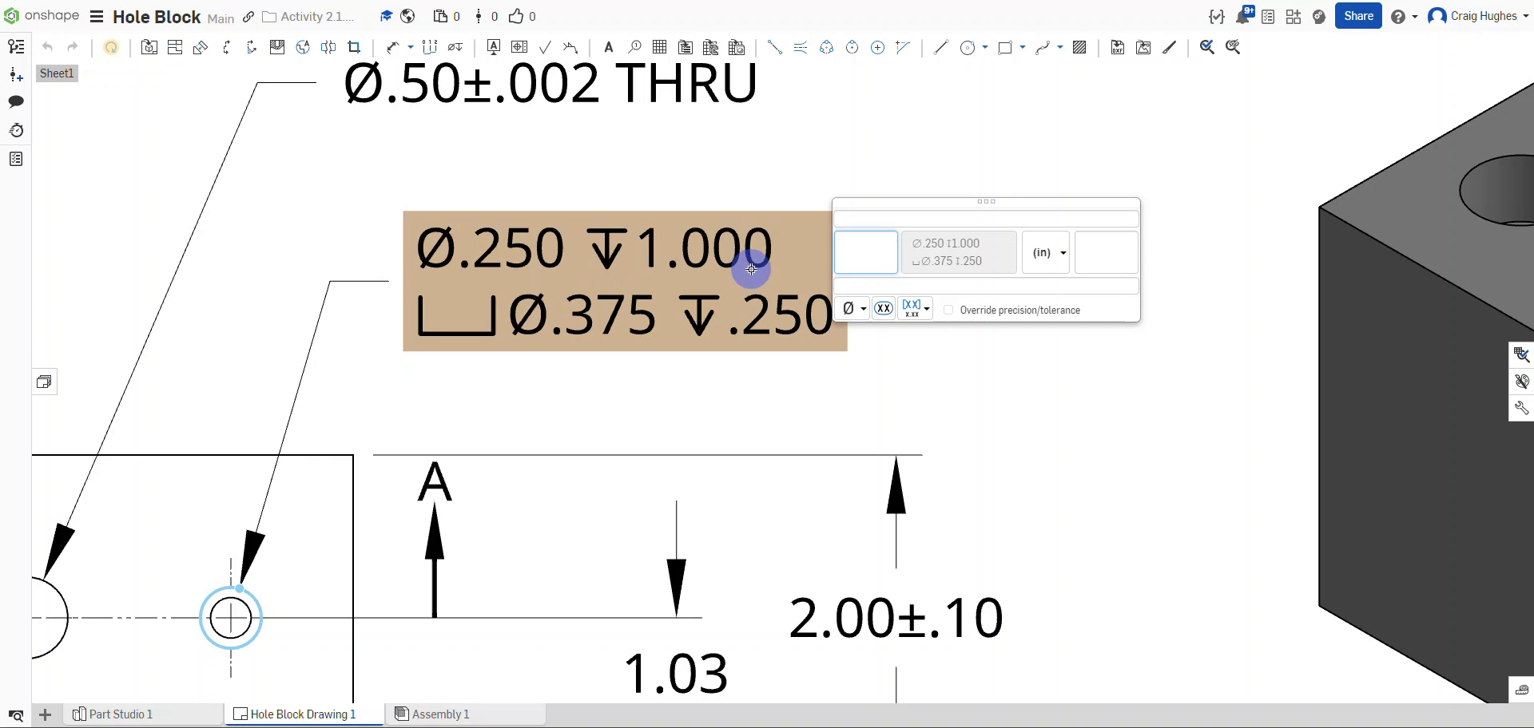
{"action": "left_click", "coordinate": [940, 264]}
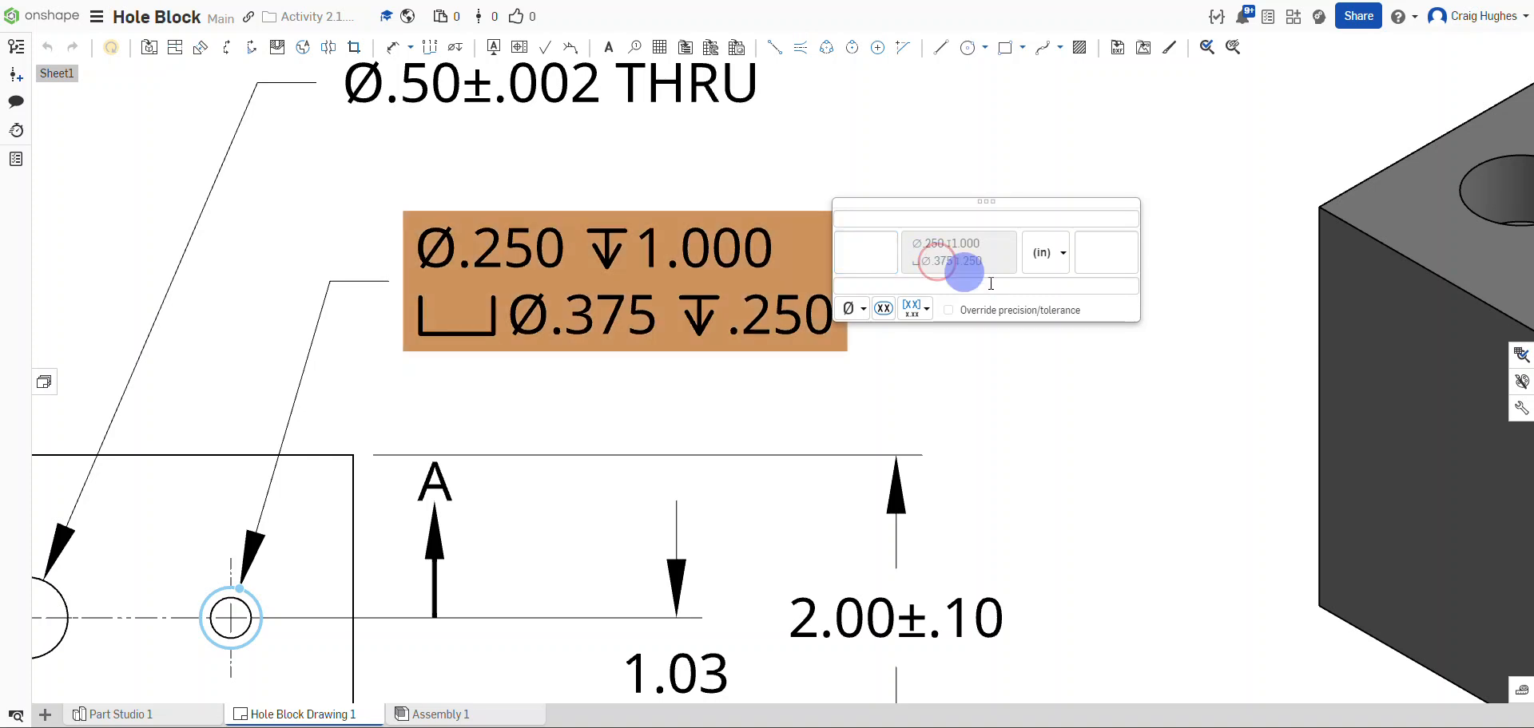
{"action": "left_click", "coordinate": [1000, 310]}
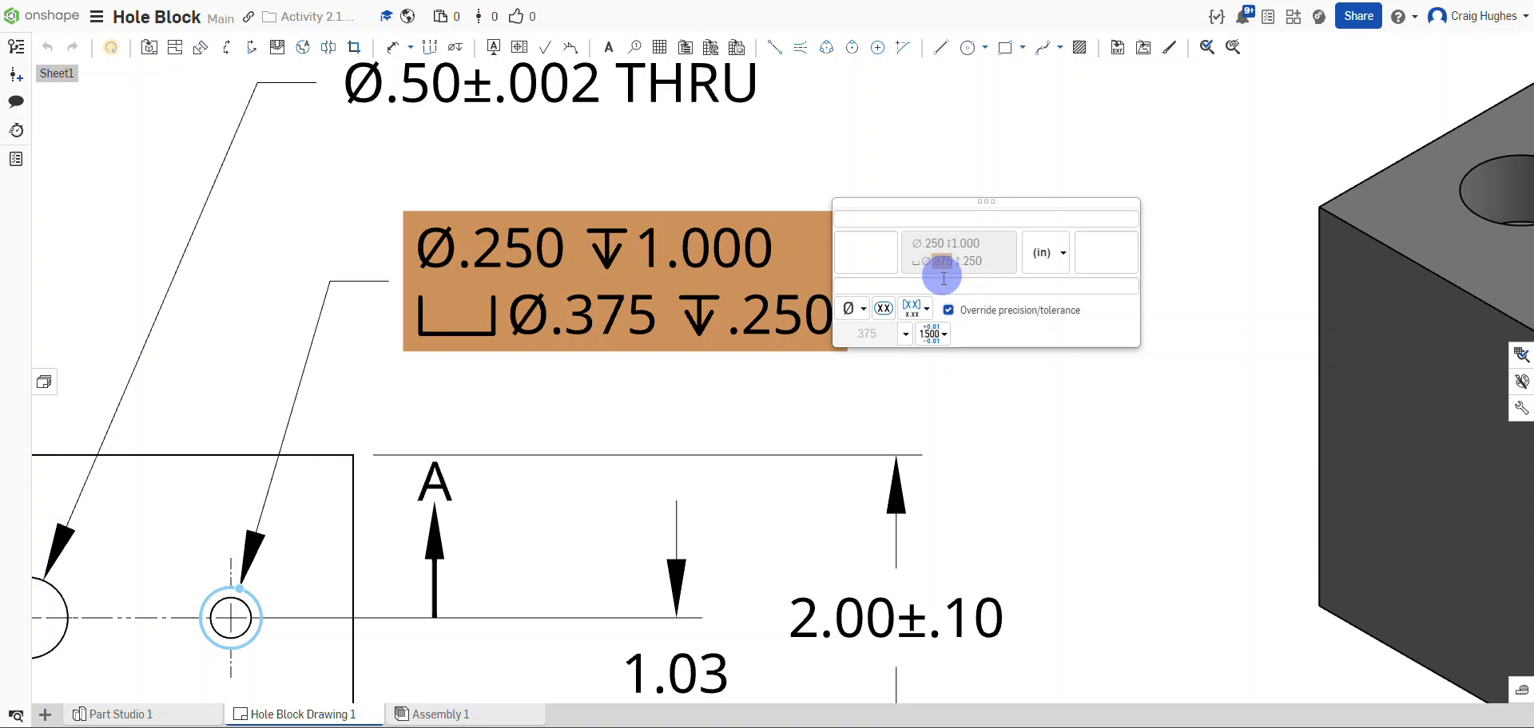
{"action": "left_click", "coordinate": [933, 333]}
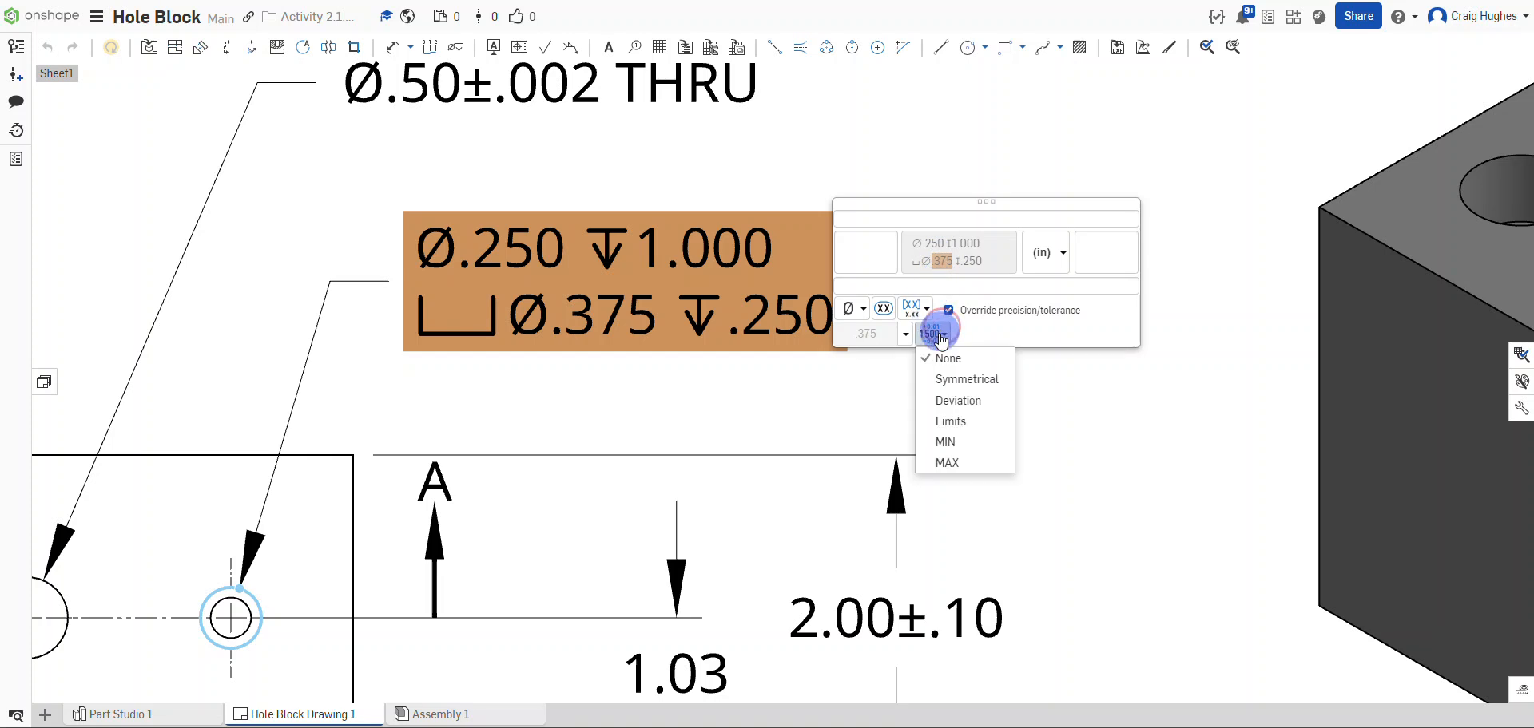
{"action": "left_click", "coordinate": [961, 406]}
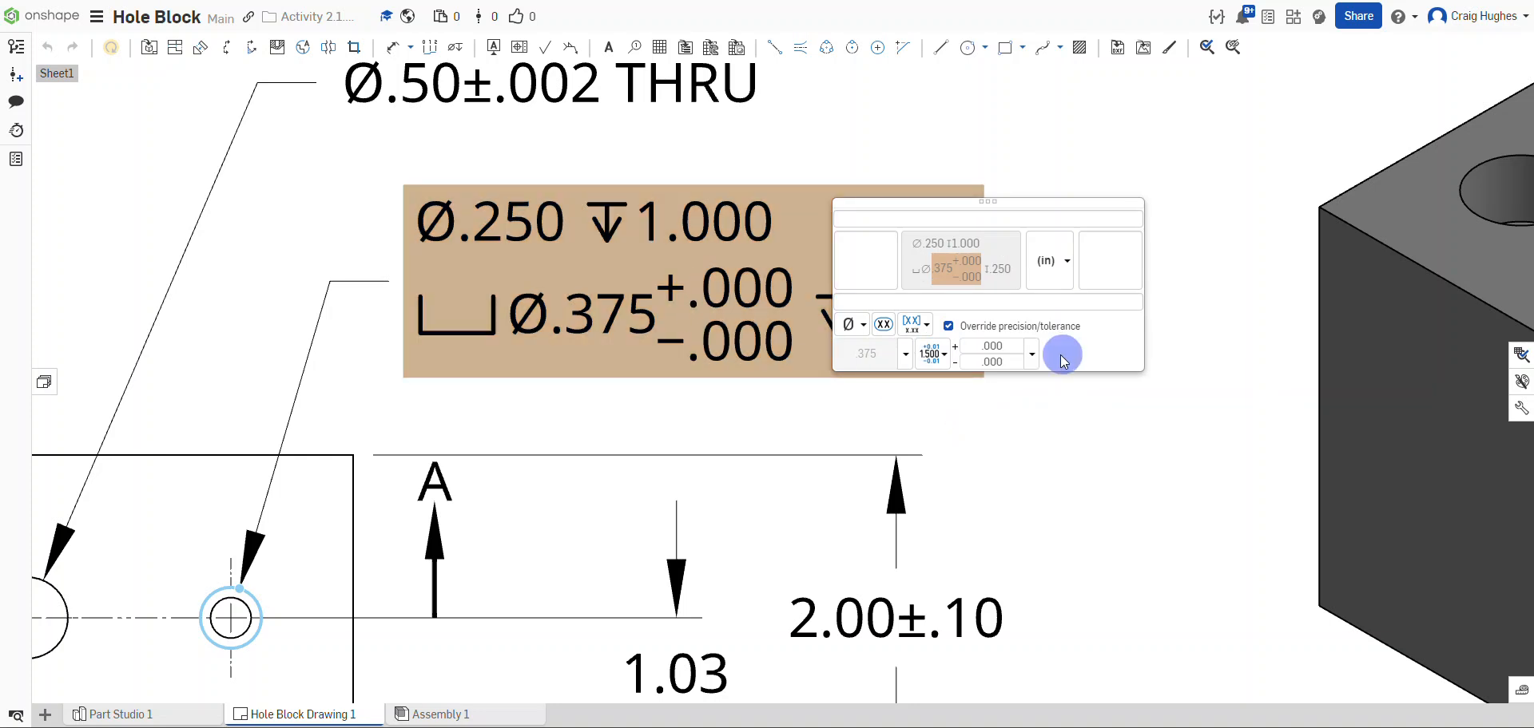
{"action": "left_click", "coordinate": [1018, 348]}
{"action": "key", "text": "BackSpace"}
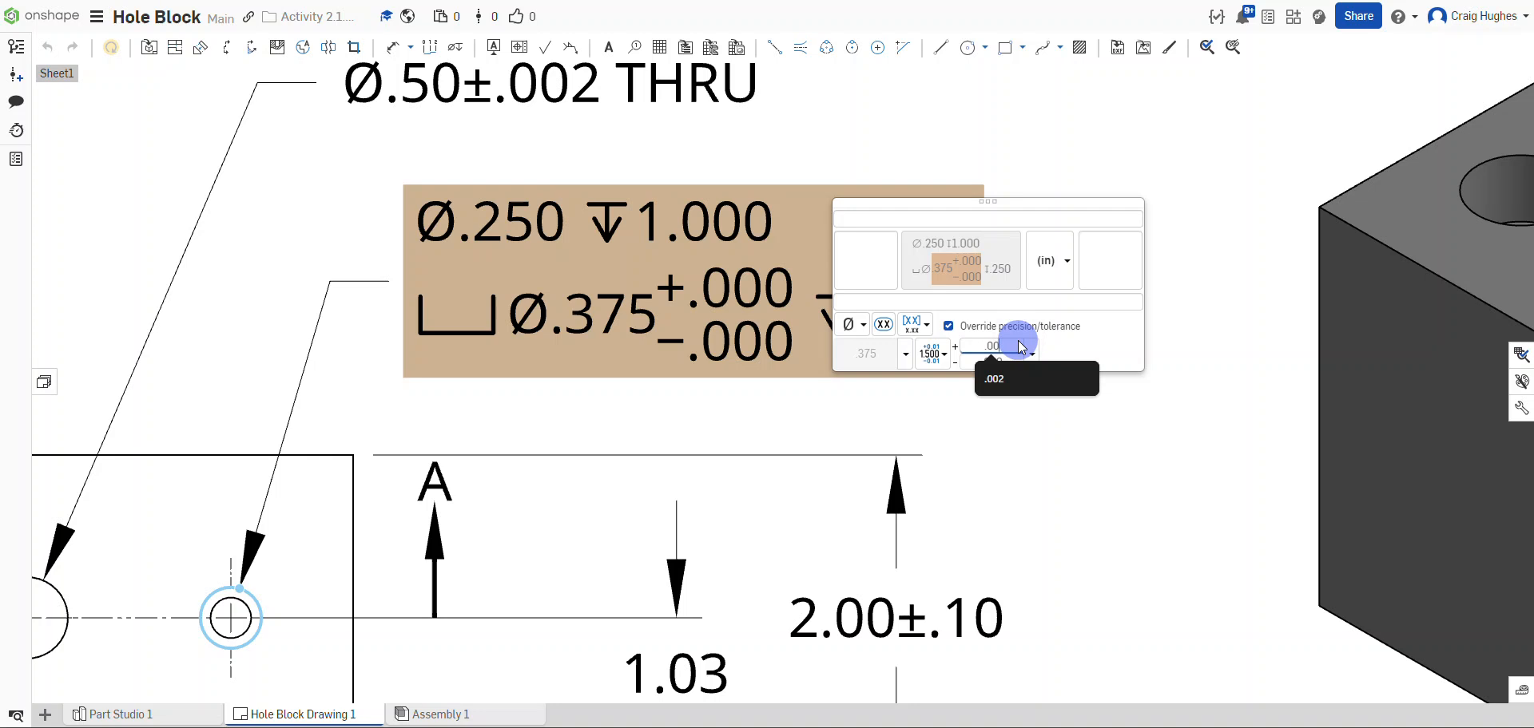
{"action": "type", "text": "3"}
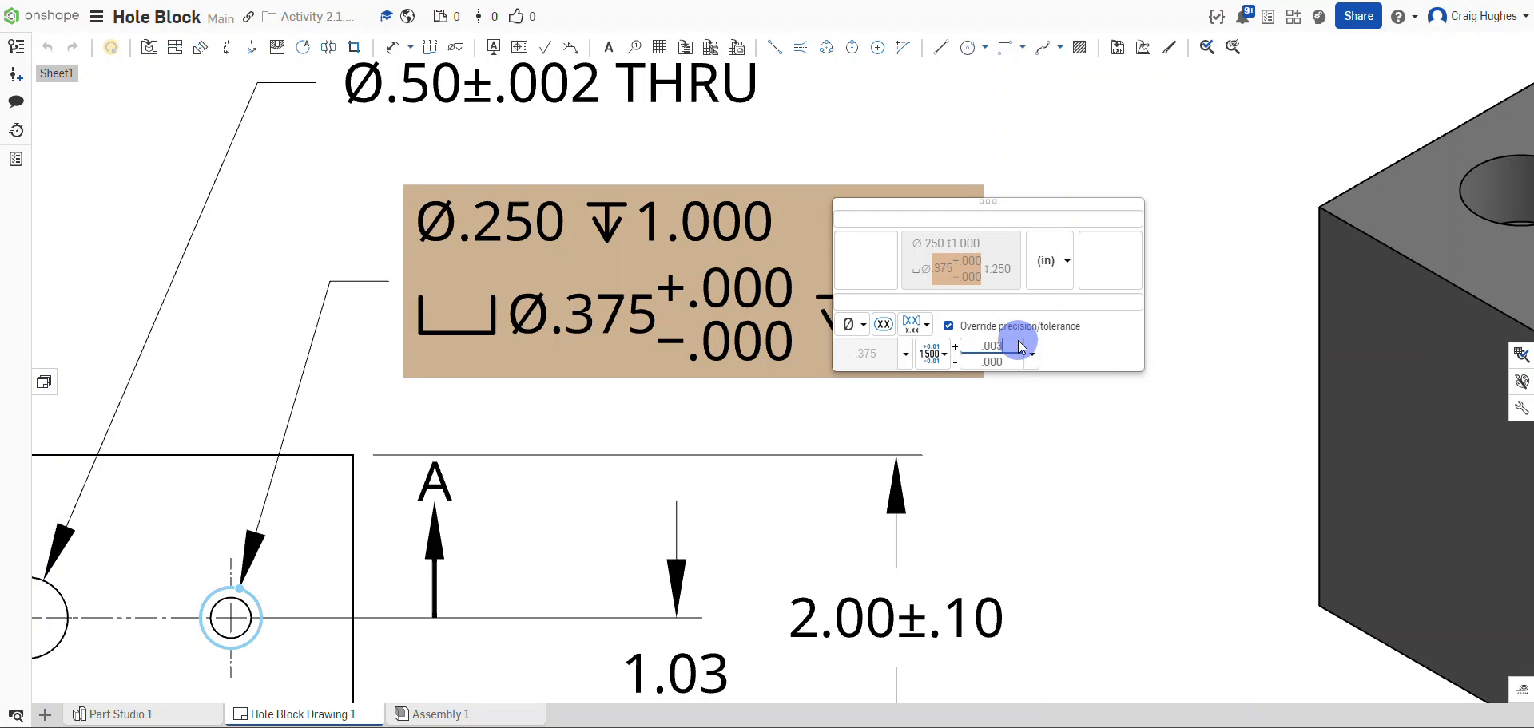
{"action": "left_click", "coordinate": [1090, 359]}
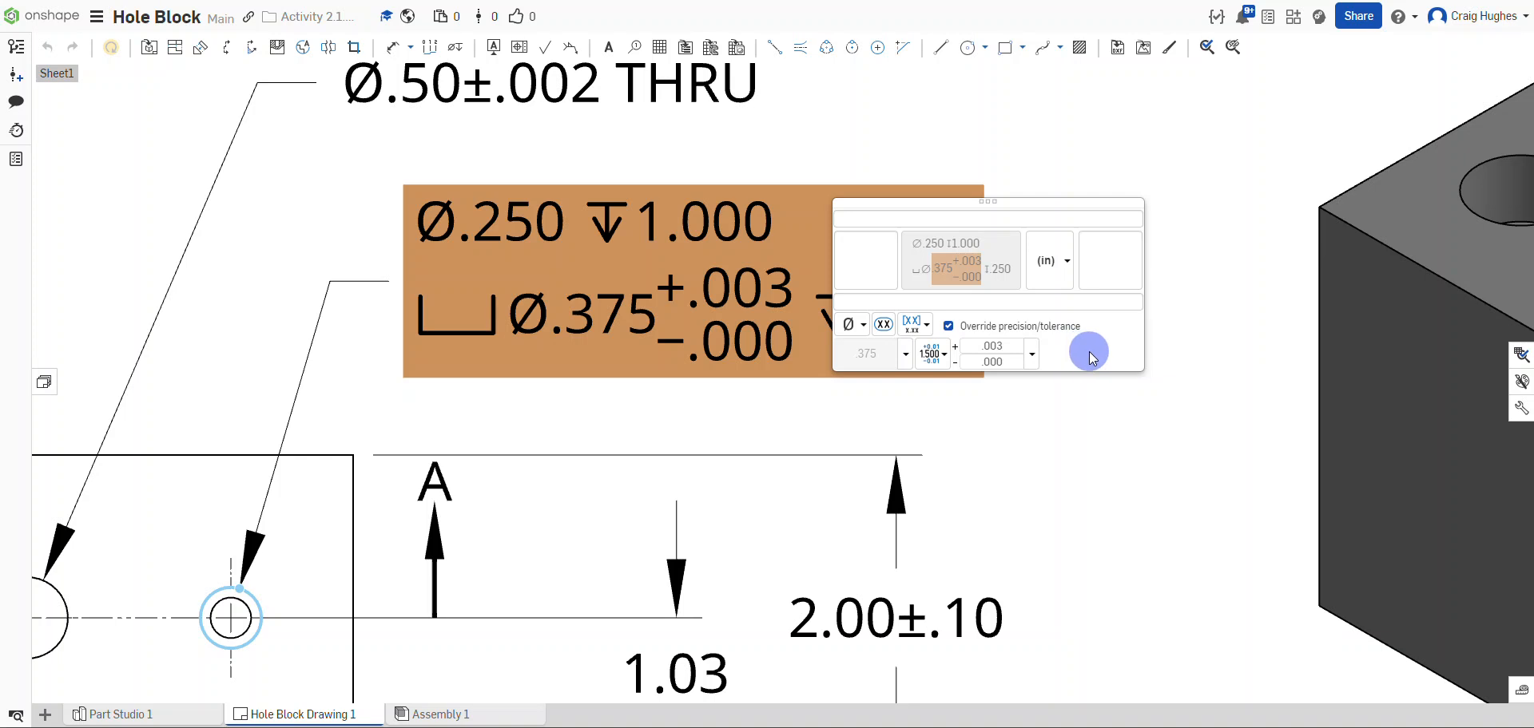
{"action": "left_click", "coordinate": [1074, 444]}
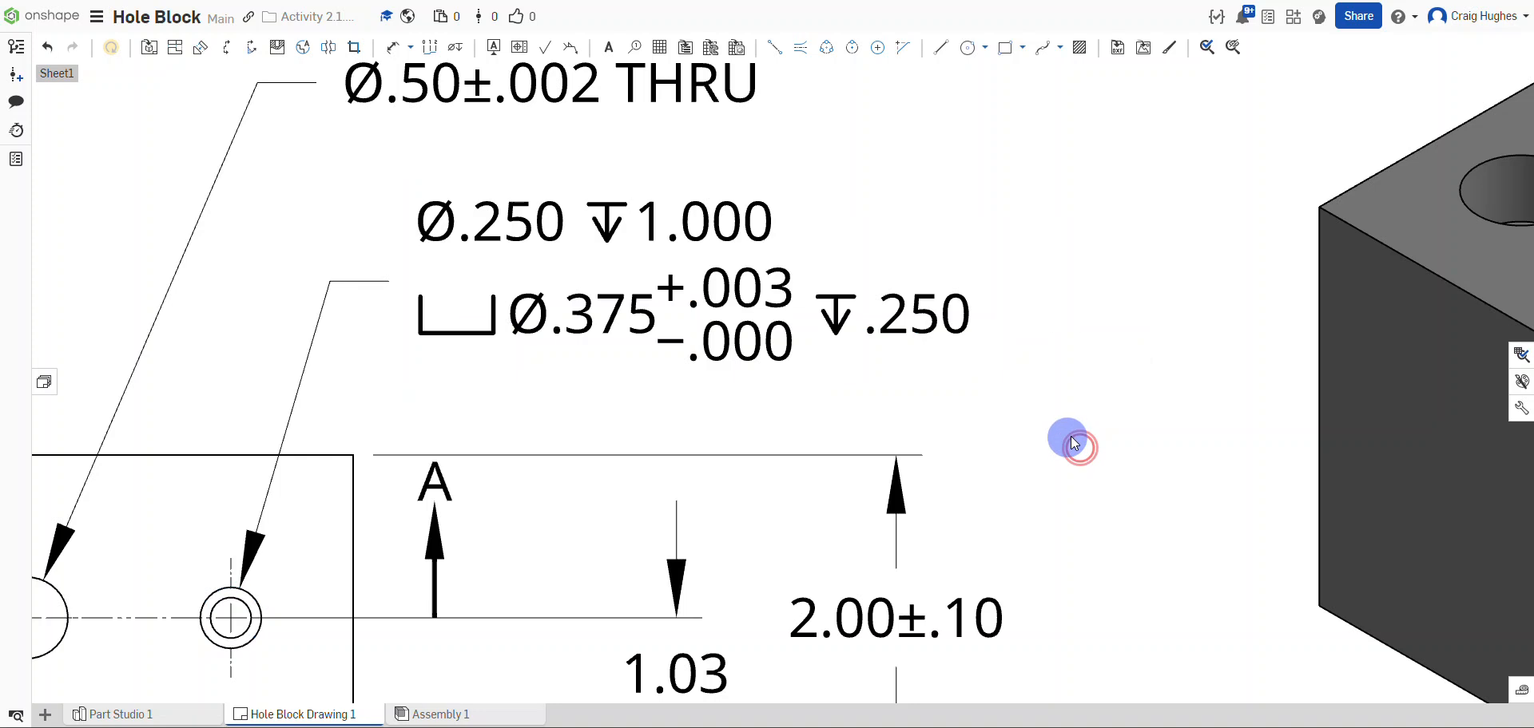
Insert a table with 5 rows and 2 columns, its fixed lower-right corner where the title block meets the sheet's right border.
{"action": "scroll", "coordinate": [583, 376], "scroll_direction": "down", "scroll_amount": 8}
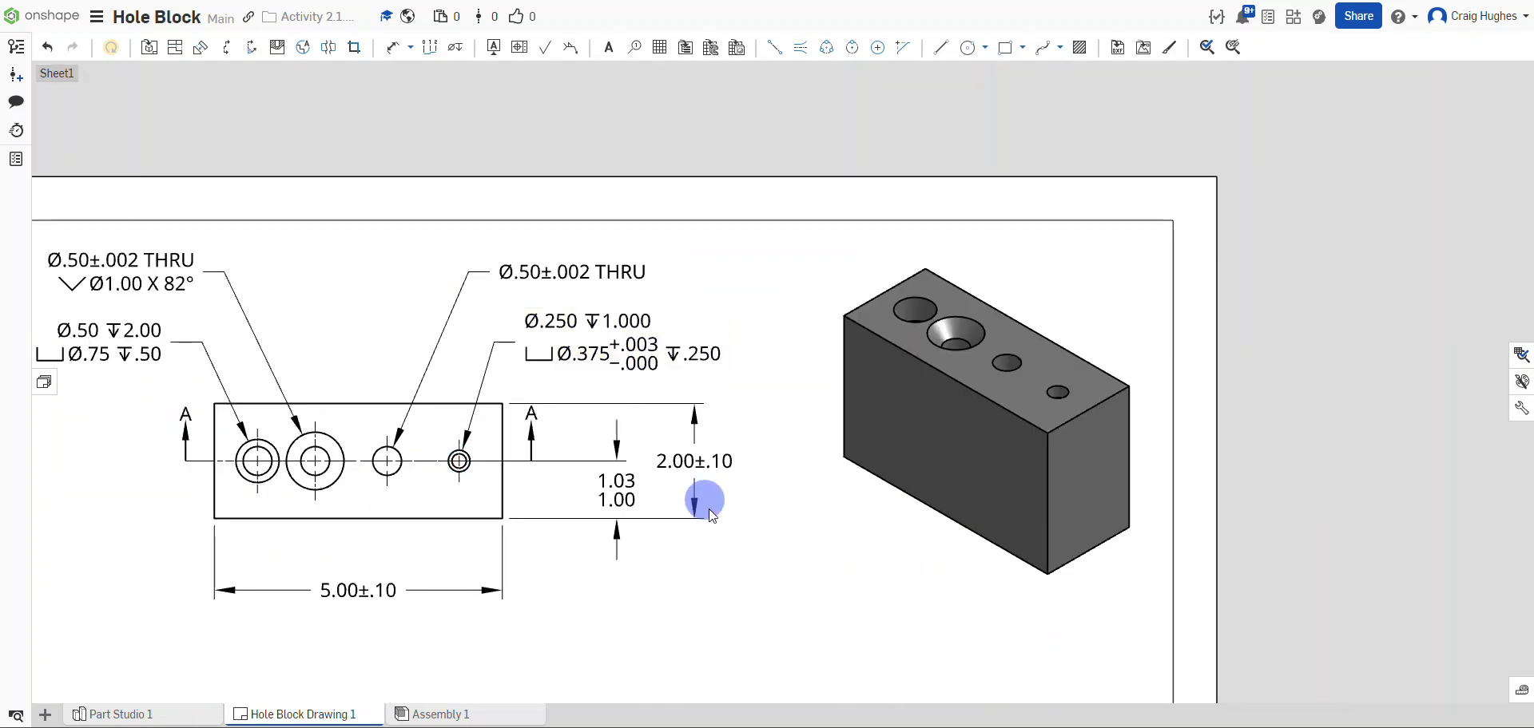
{"action": "middle_click_drag", "start_coordinate": [719, 493], "coordinate": [828, 265]}
{"action": "scroll", "coordinate": [827, 262], "scroll_direction": "down", "scroll_amount": 3}
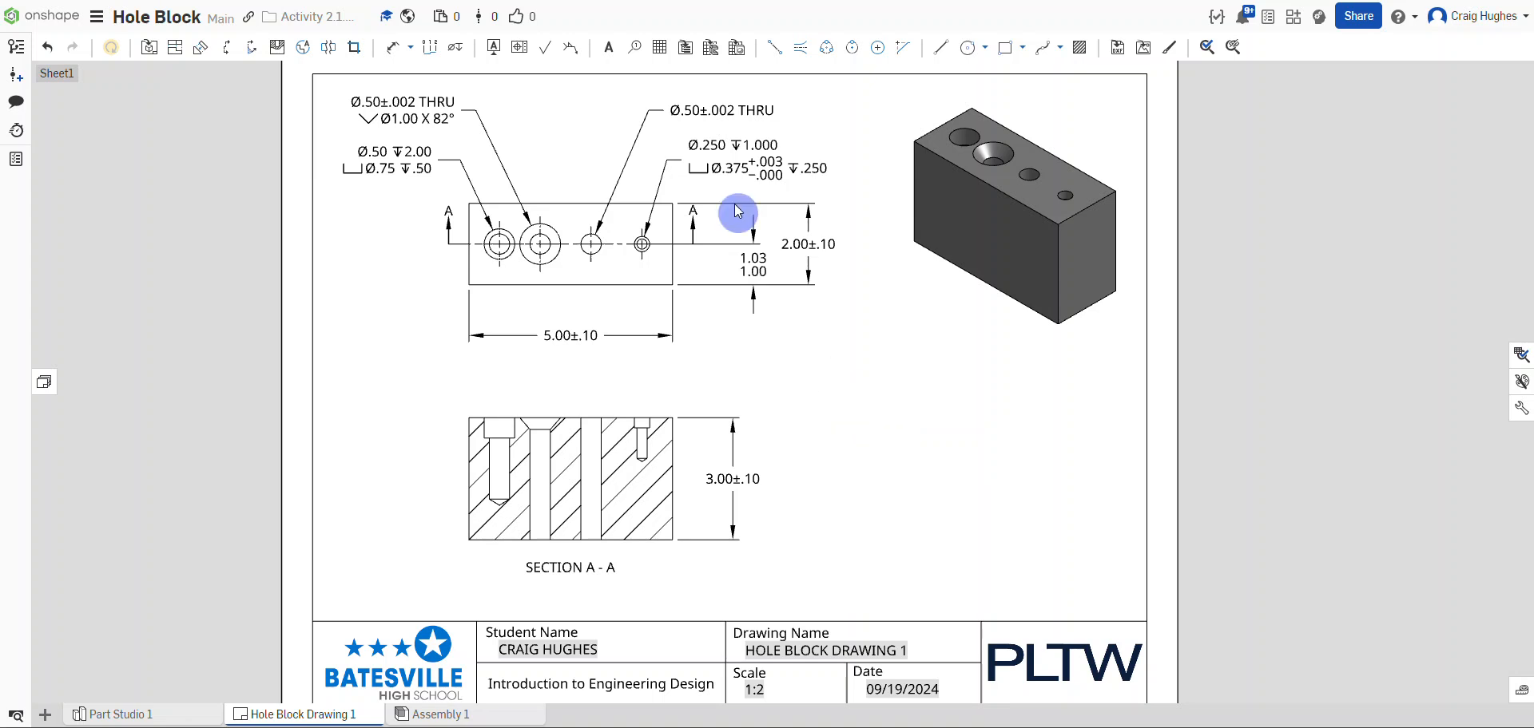
{"action": "left_click", "coordinate": [661, 49]}
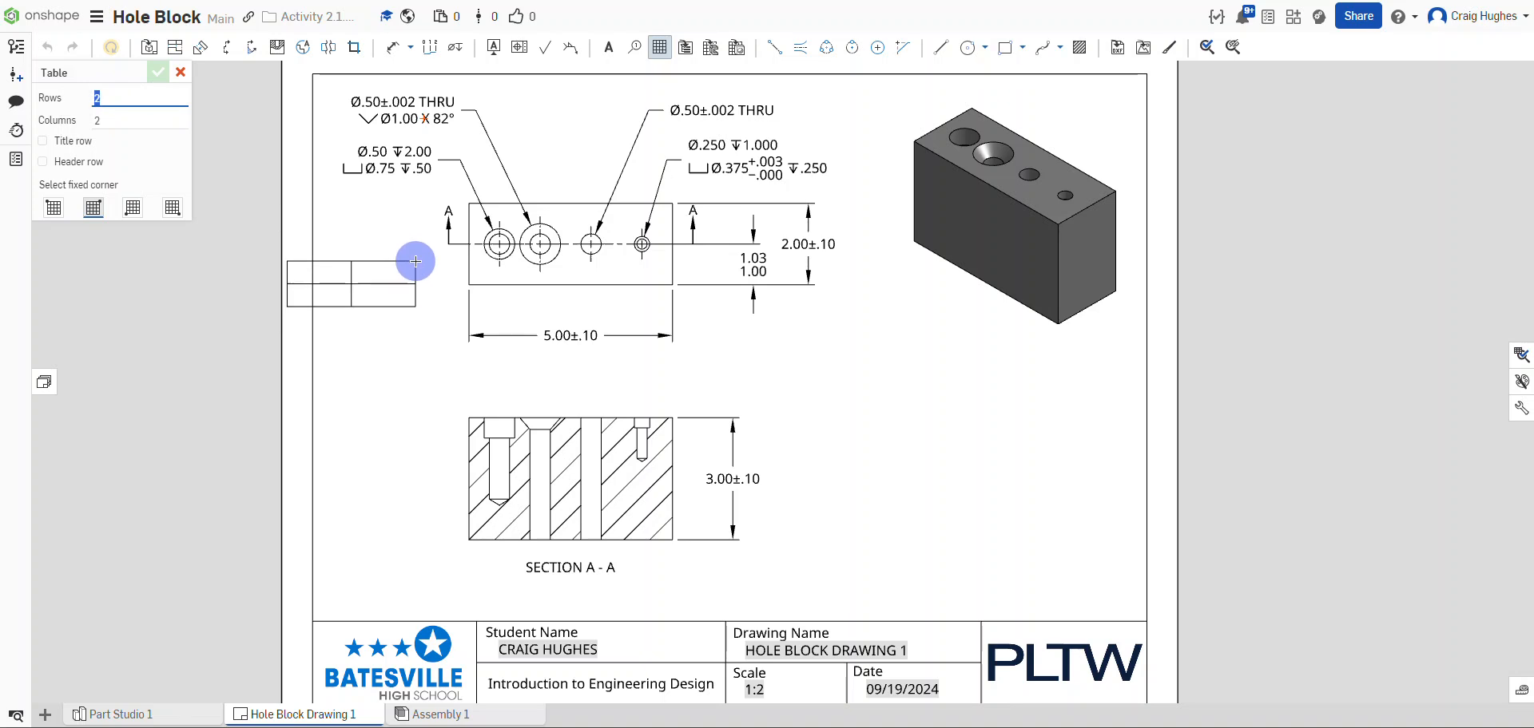
{"action": "type", "text": "5"}
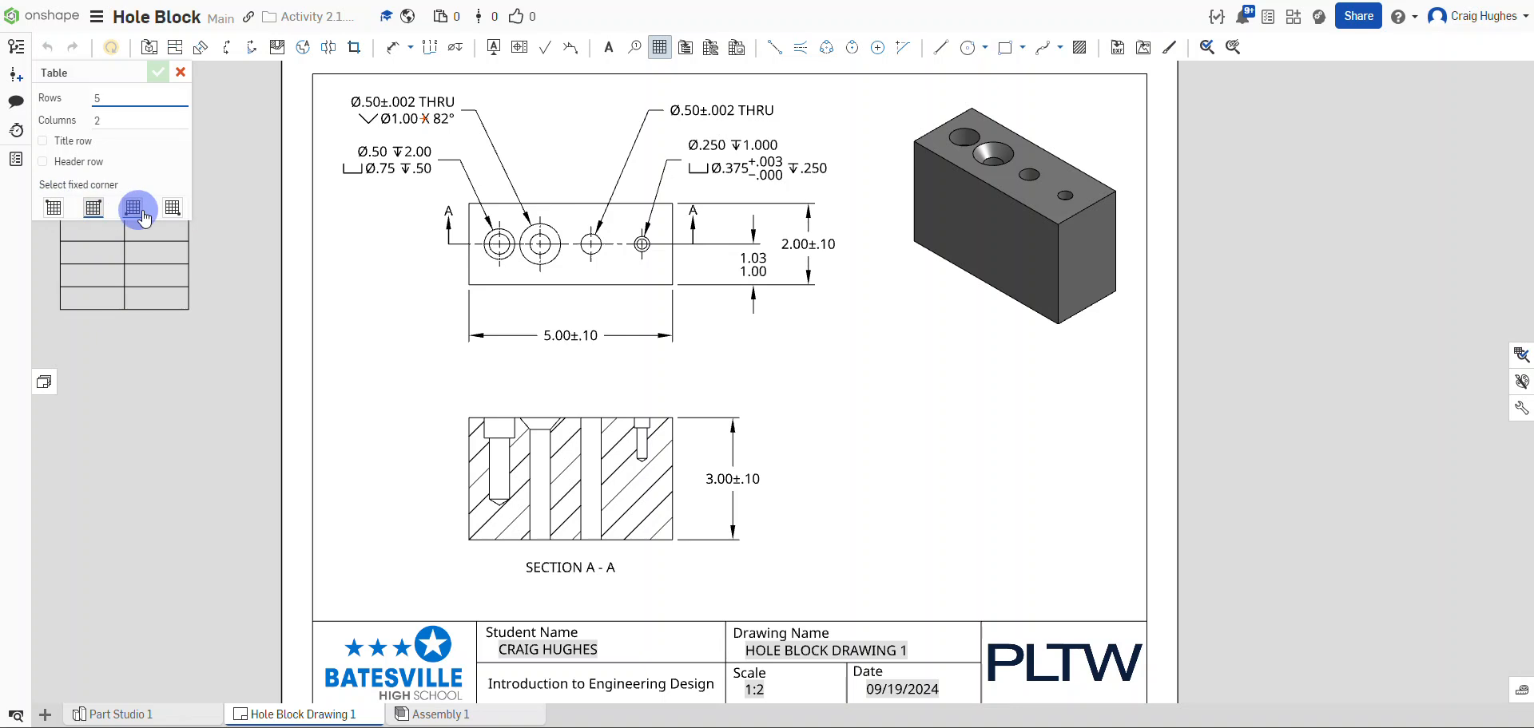
{"action": "left_click", "coordinate": [172, 209]}
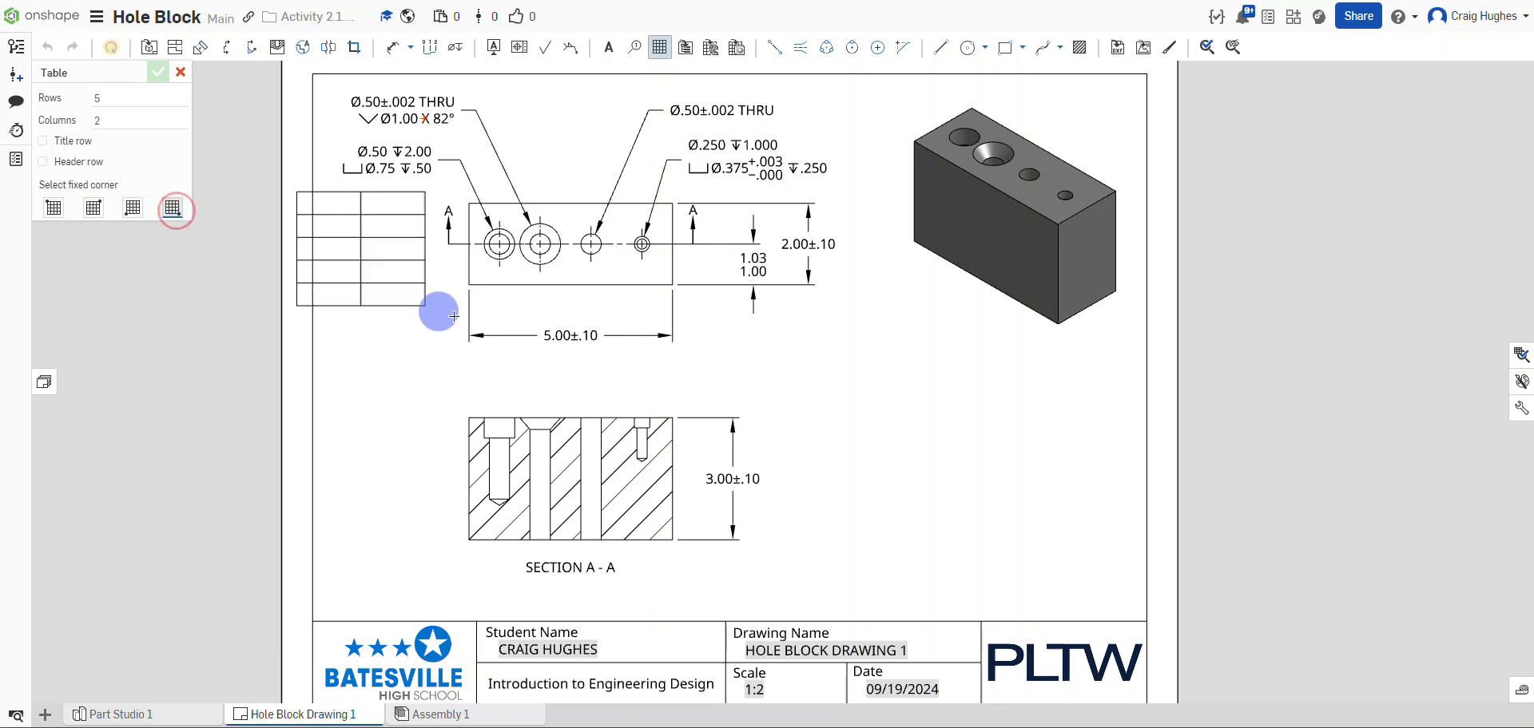
{"action": "left_click", "coordinate": [1147, 623]}
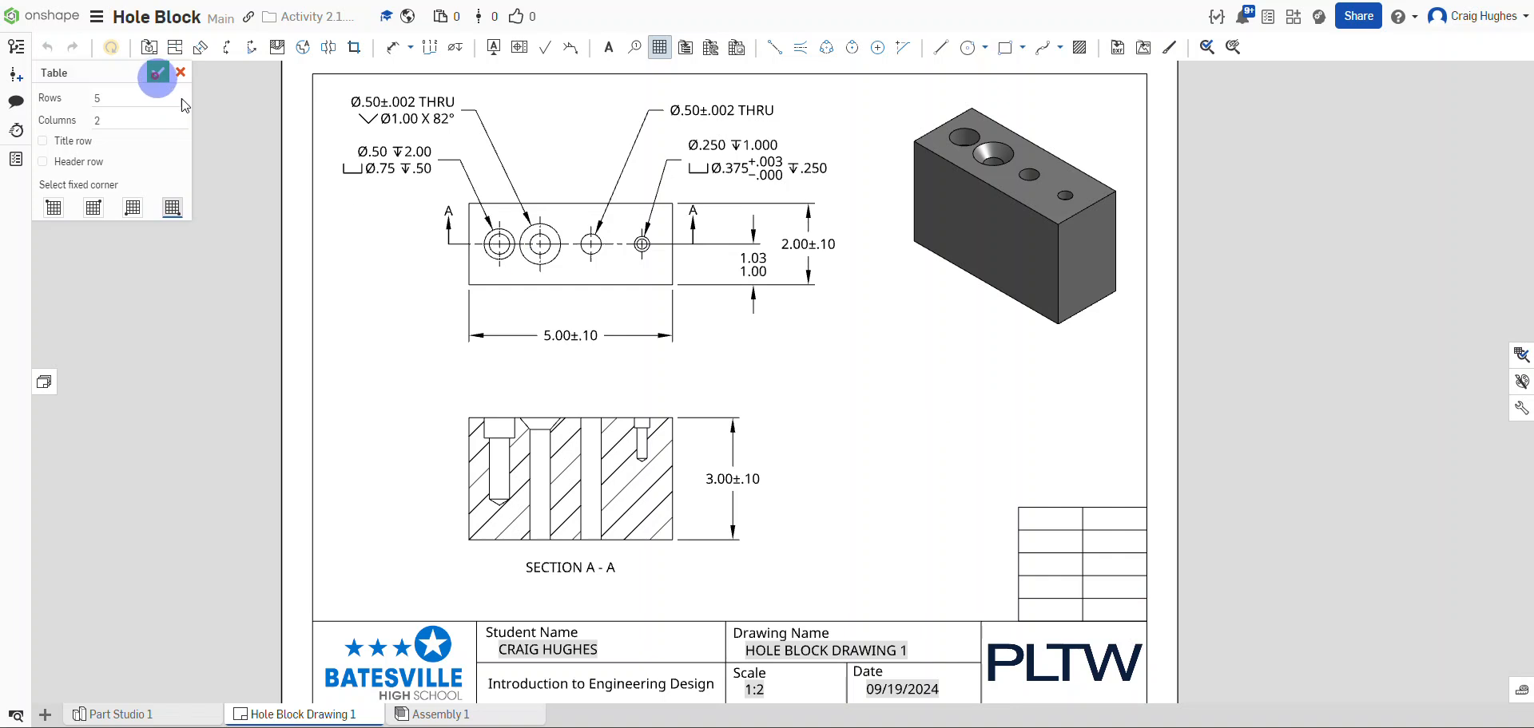
{"action": "left_click", "coordinate": [158, 73]}
Enter "GENERAL TOLERANCES" in the first cell of the new table.
{"action": "scroll", "coordinate": [883, 520], "scroll_direction": "up", "scroll_amount": 6}
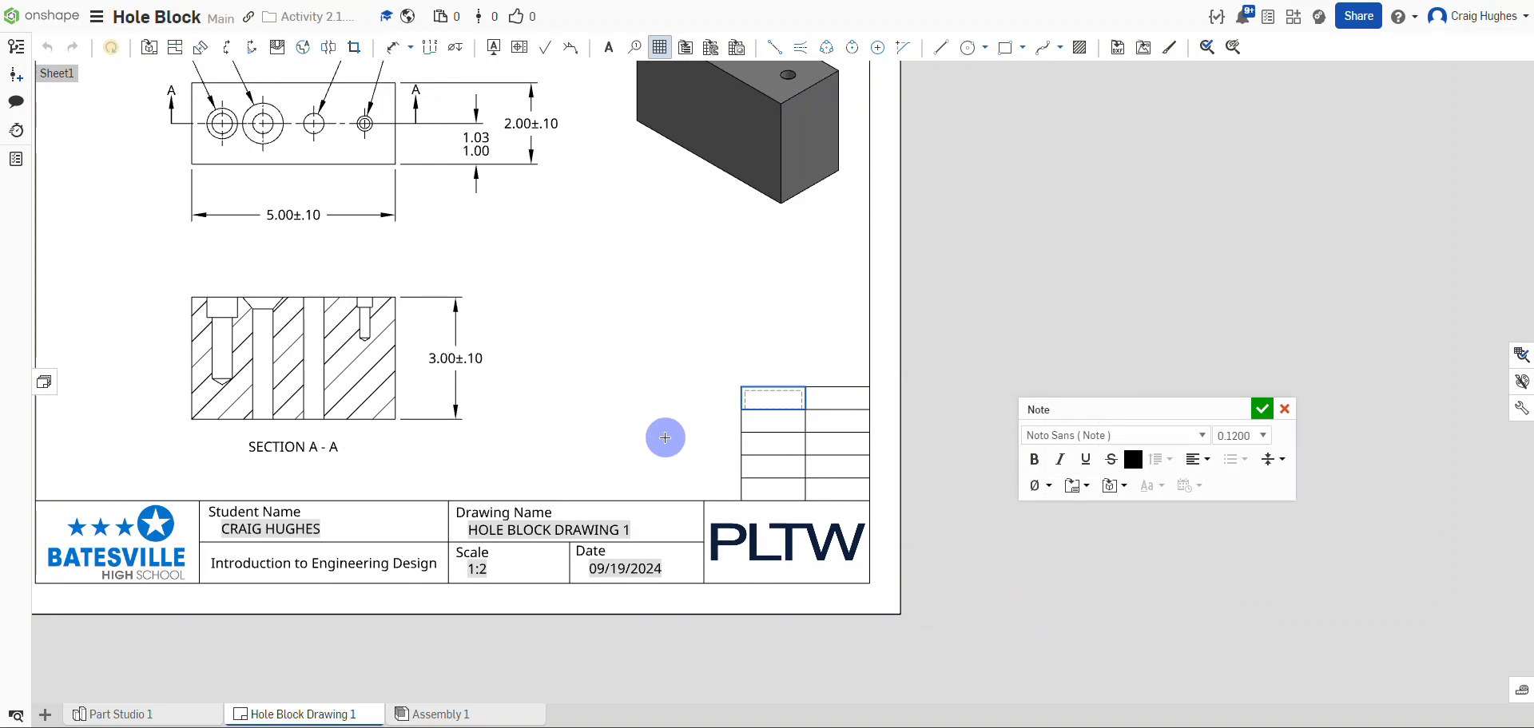
{"action": "mouse_move", "coordinate": [704, 408]}
{"action": "middle_mouse_down"}
{"action": "mouse_move", "coordinate": [323, 372]}
{"action": "mouse_move", "coordinate": [209, 391]}
{"action": "middle_mouse_up"}
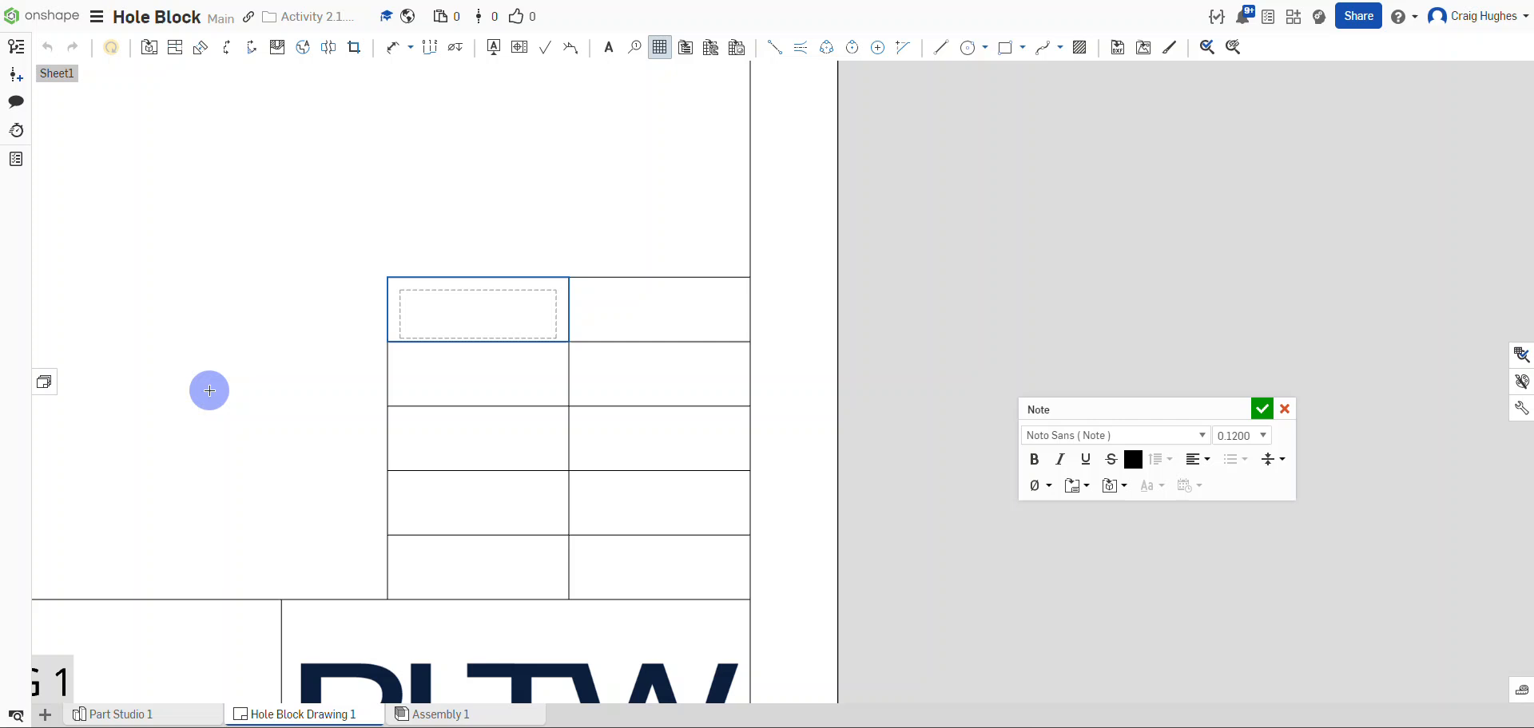
{"action": "type", "text": "GENERAL"}
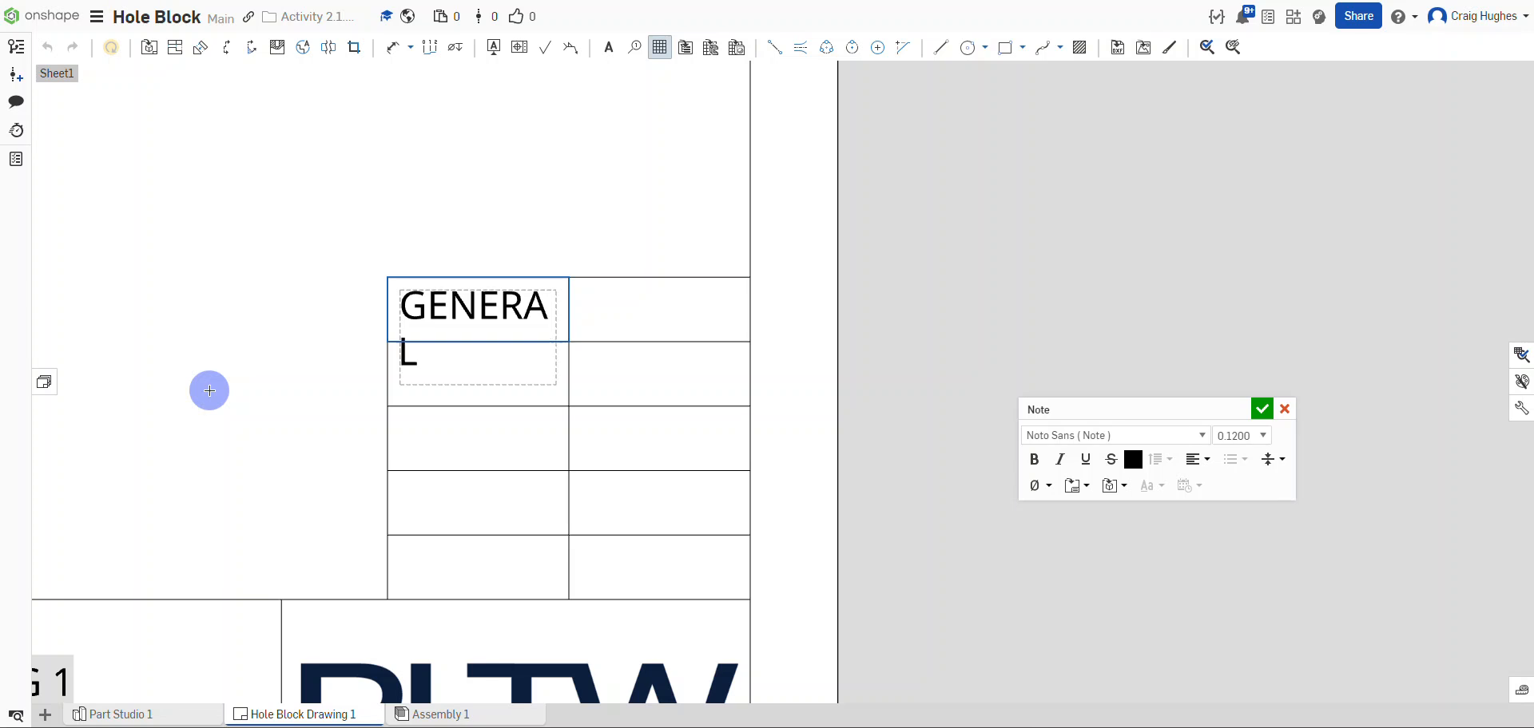
{"action": "type", "text": " TOLERANCES"}
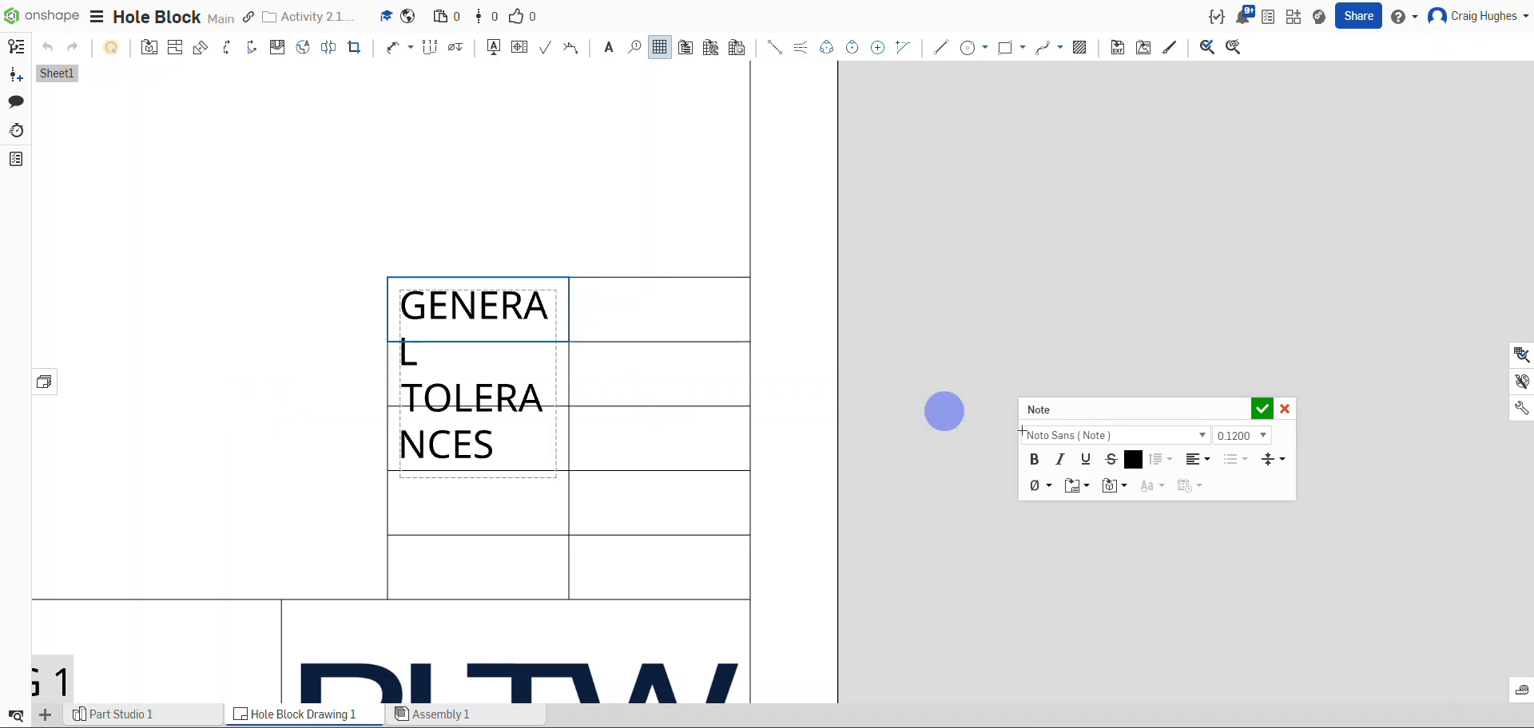
Center the GENERAL TOLERANCES text and make it bold.
{"action": "left_click", "coordinate": [1194, 463]}
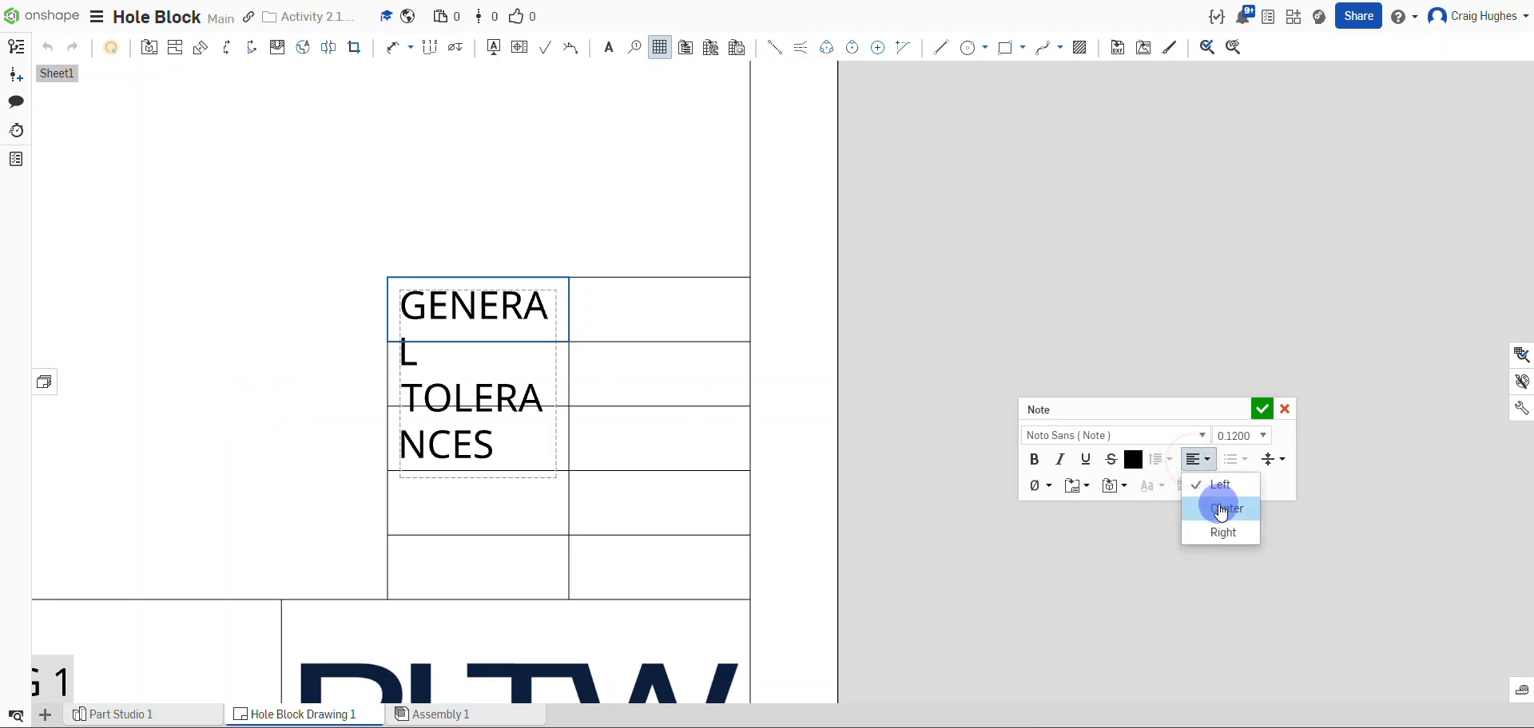
{"action": "left_click", "coordinate": [1220, 509]}
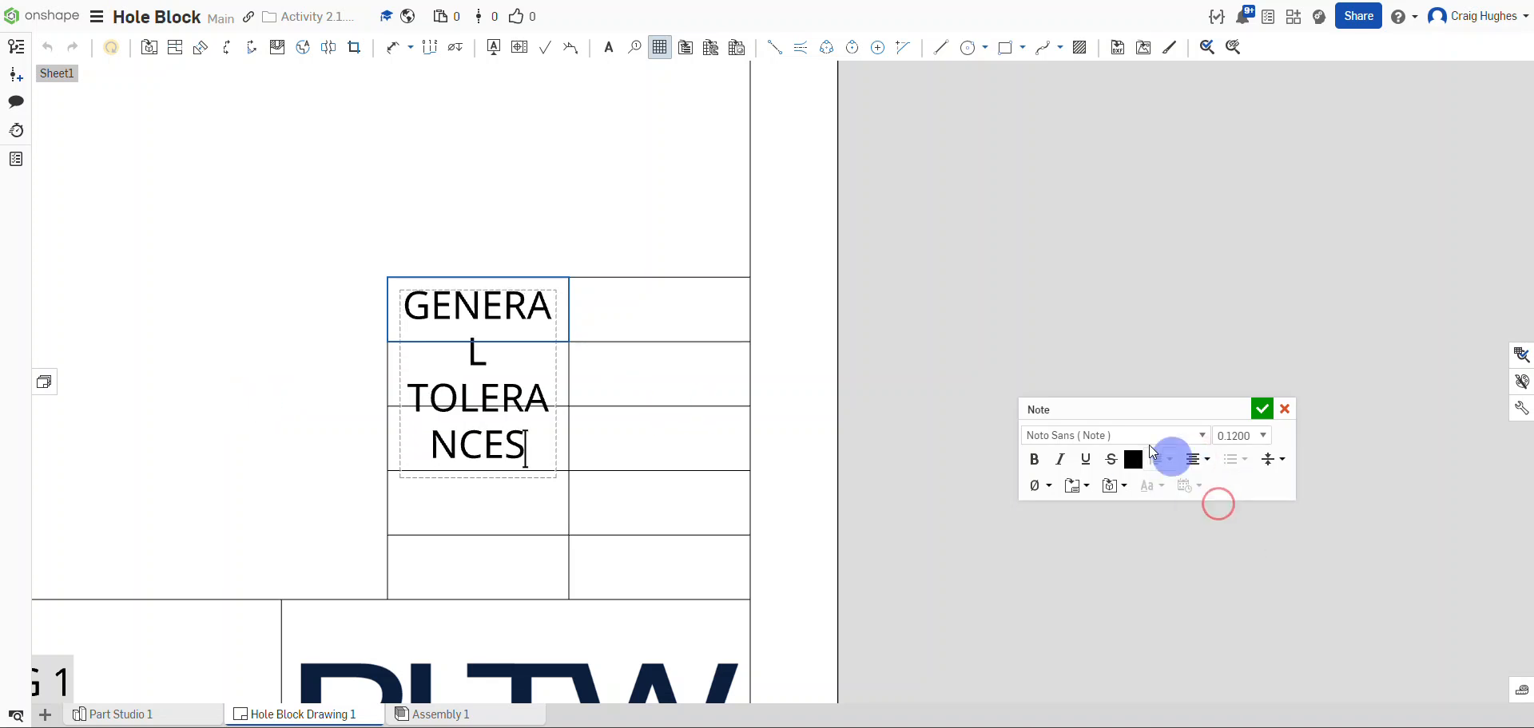
{"action": "left_click", "coordinate": [1033, 459]}
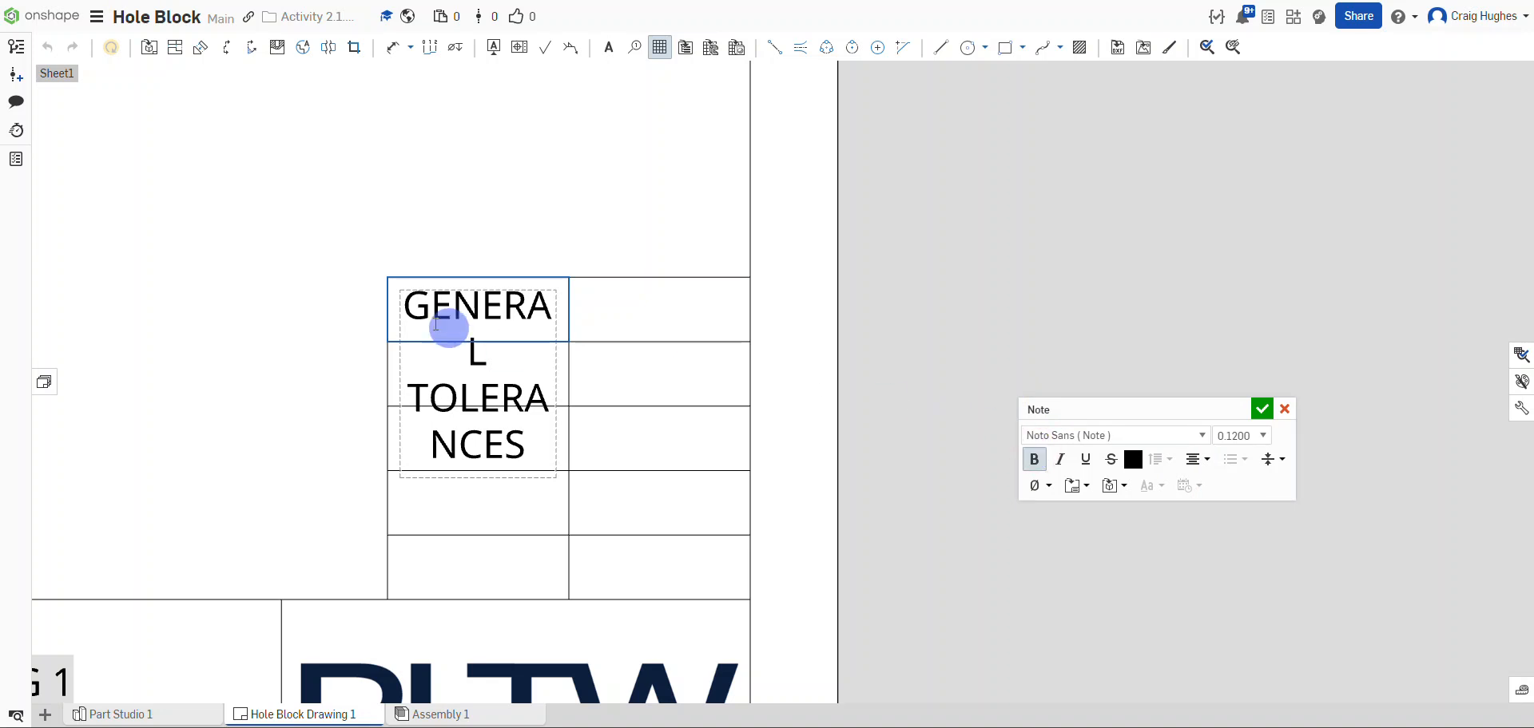
{"action": "left_click_drag", "start_coordinate": [414, 302], "coordinate": [529, 452]}
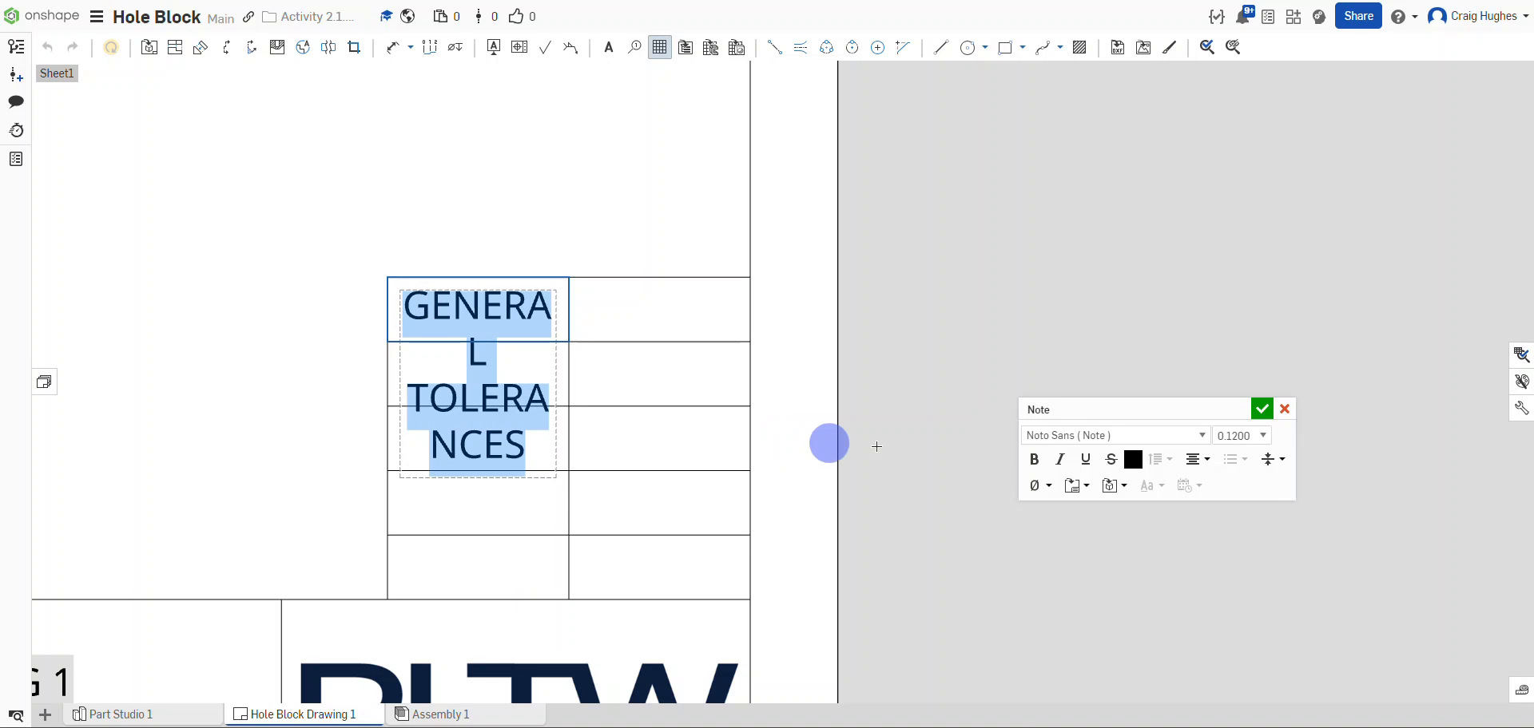
{"action": "left_click", "coordinate": [1034, 460]}
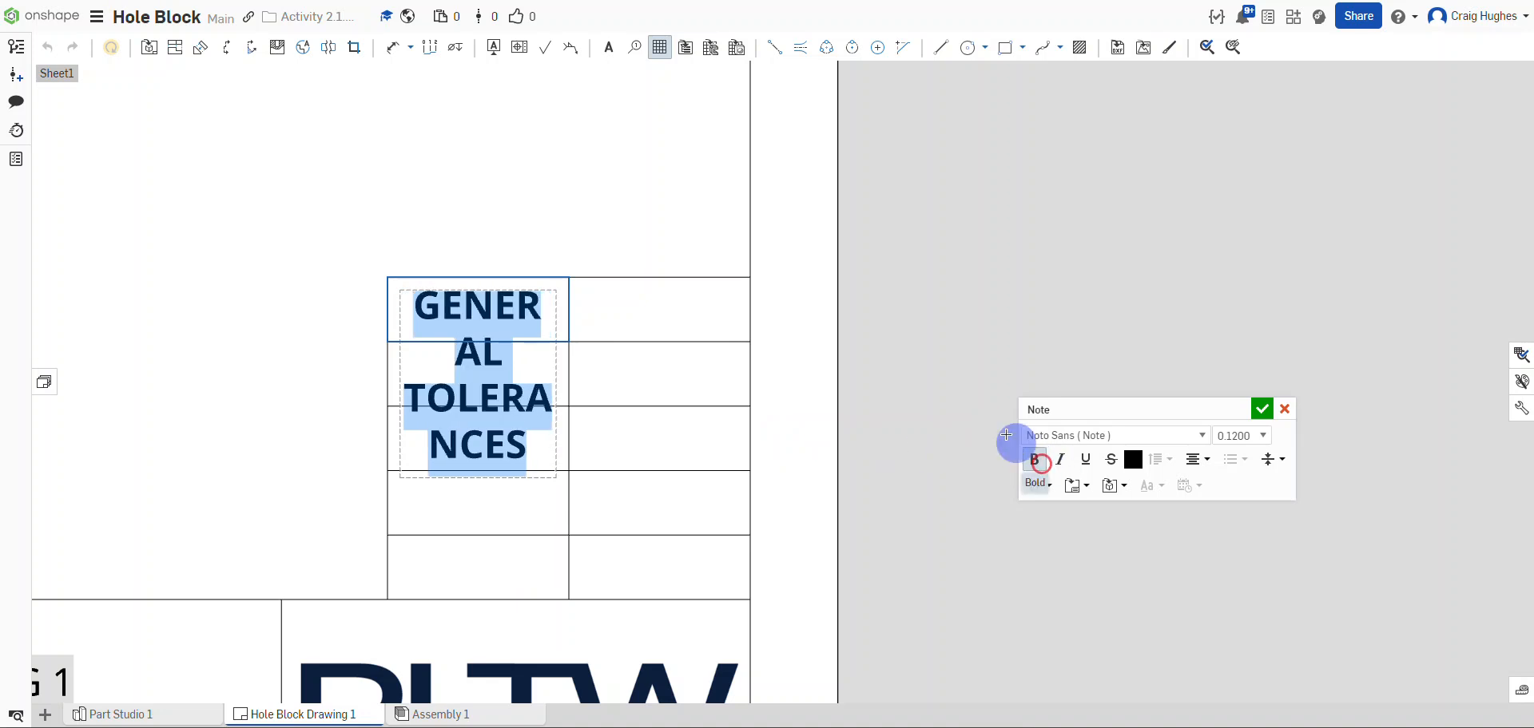
{"action": "left_click", "coordinate": [1262, 408]}
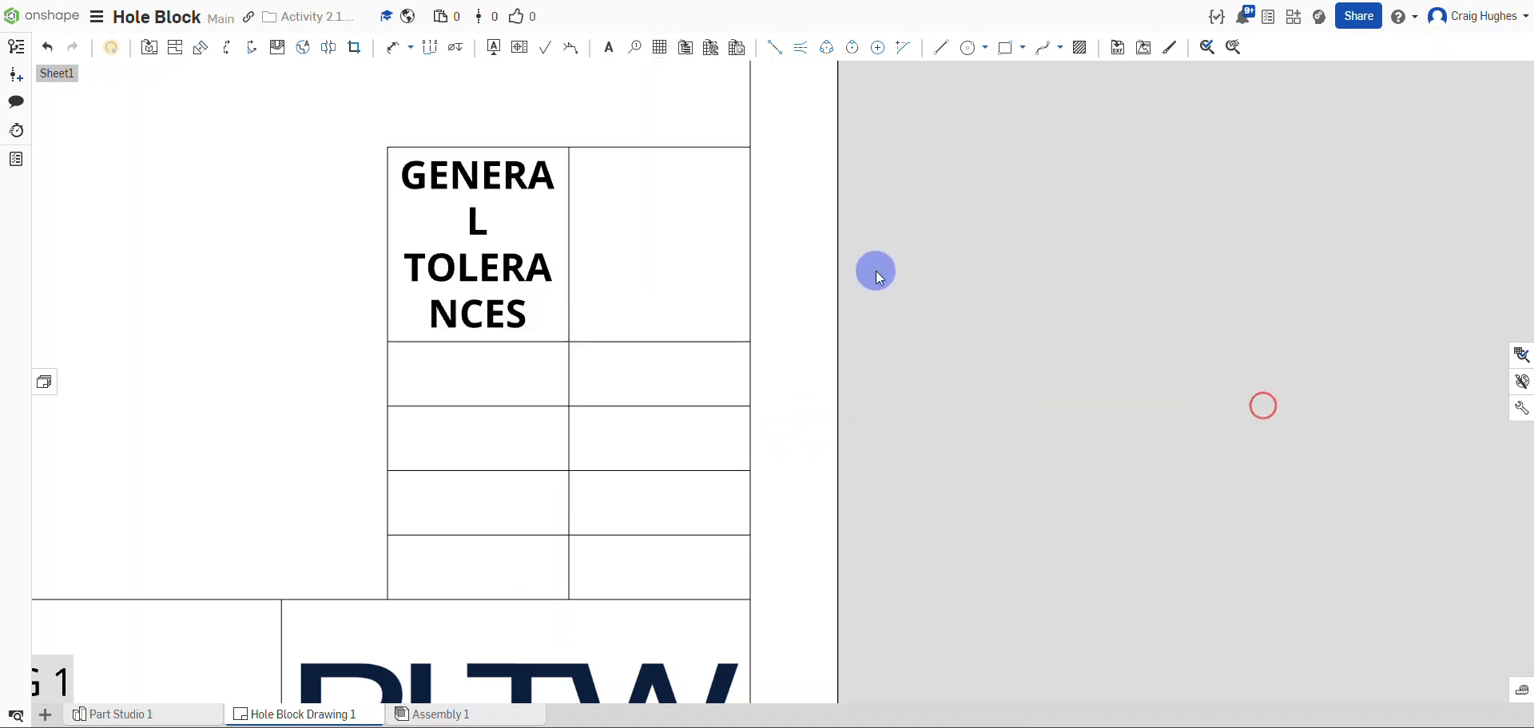
Merge the two top-row cells of the table so GENERAL TOLERANCES spans both columns.
{"action": "left_click", "coordinate": [729, 250]}
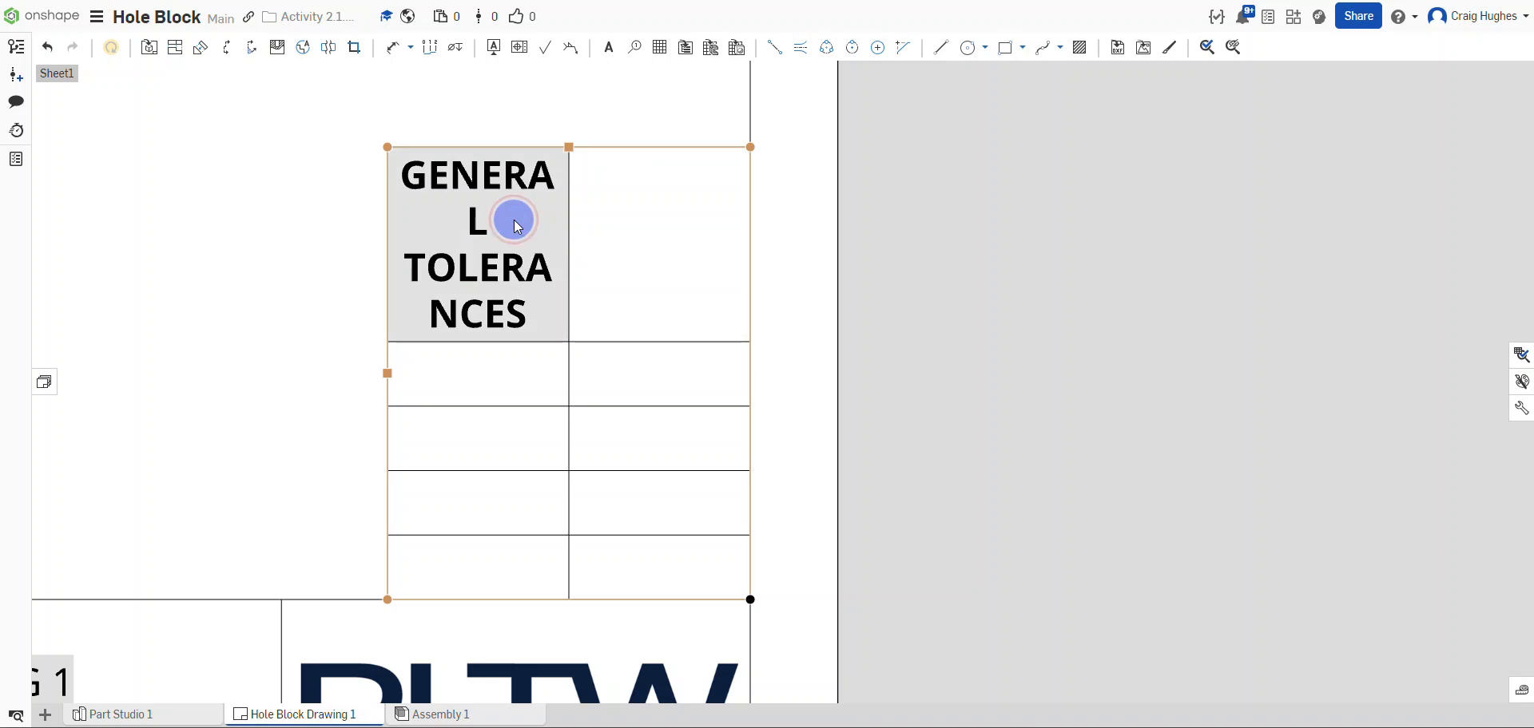
{"action": "left_click_drag", "start_coordinate": [514, 219], "coordinate": [639, 228]}
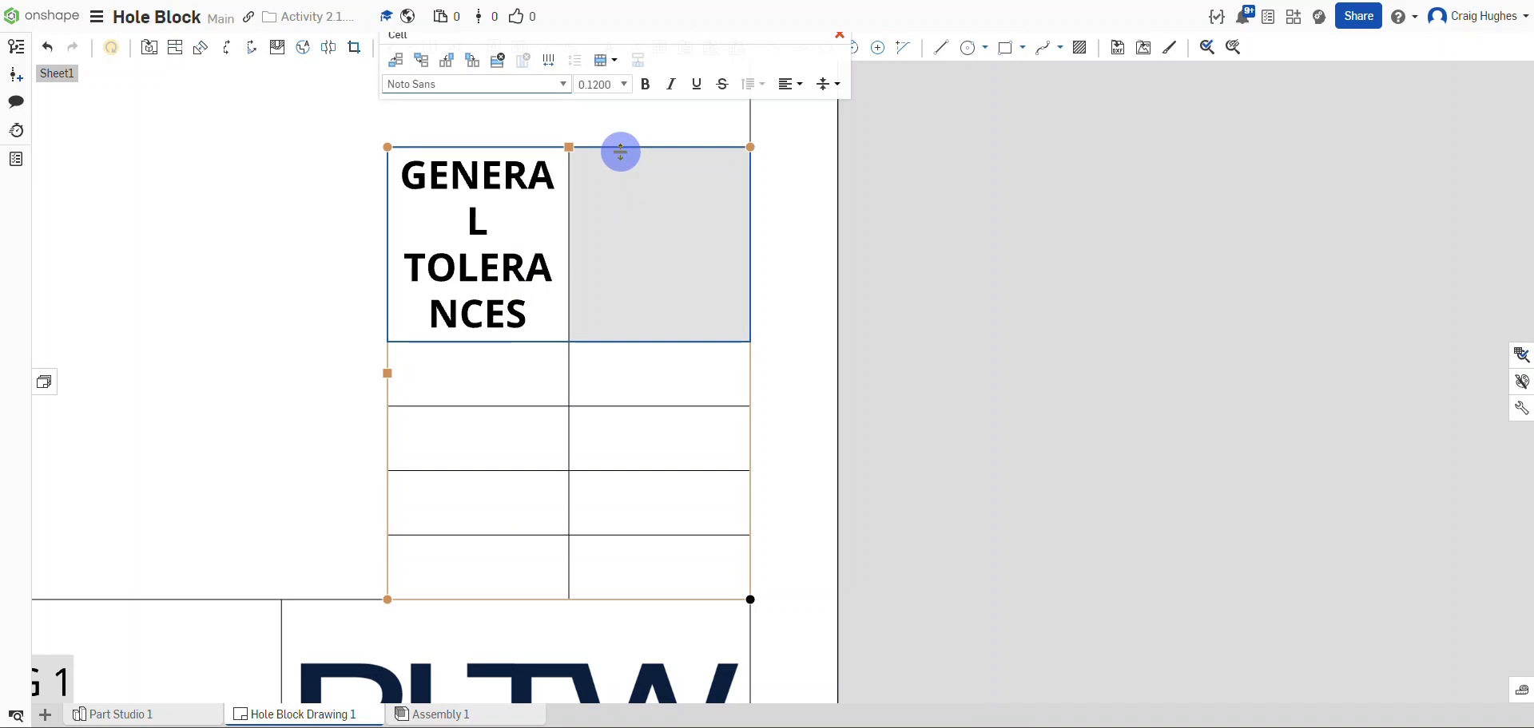
{"action": "left_click", "coordinate": [610, 62]}
{"action": "left_click", "coordinate": [622, 107]}
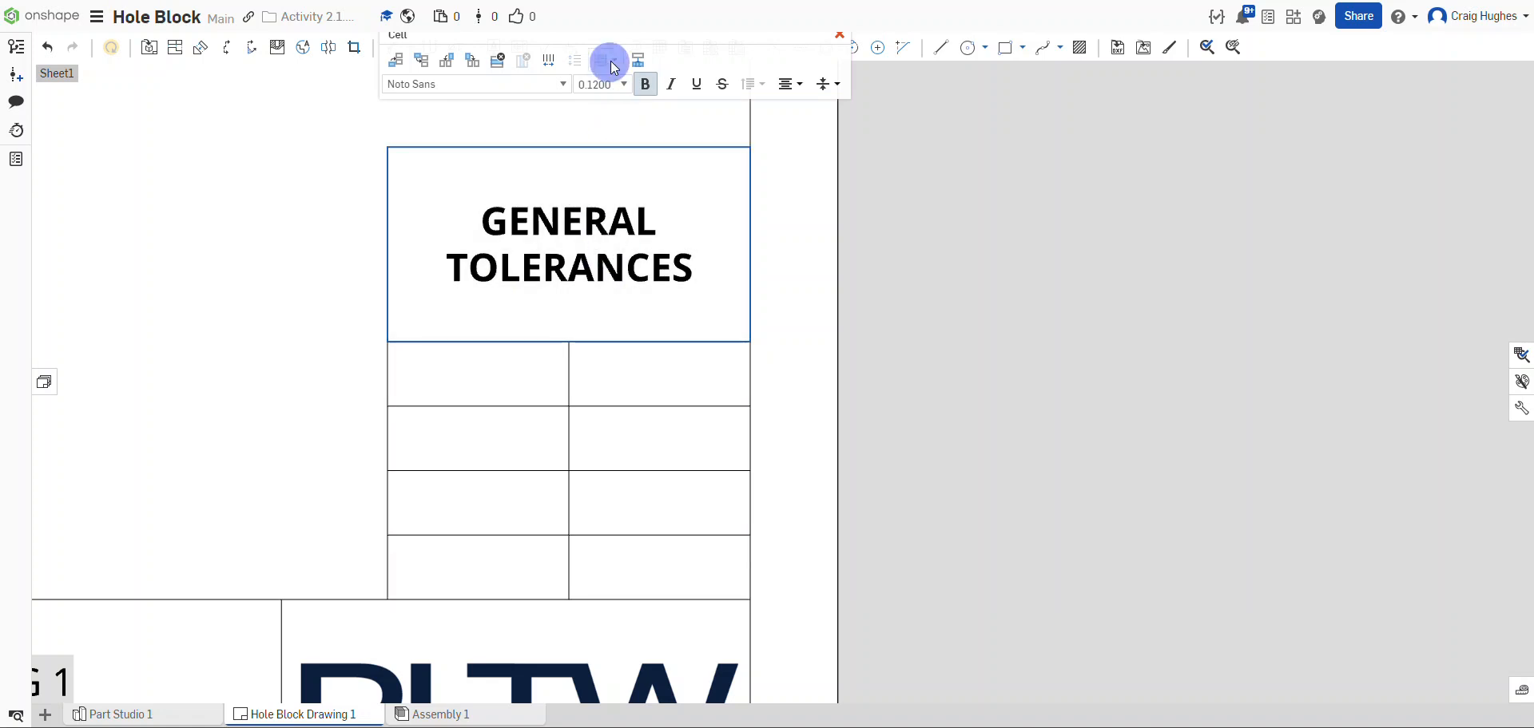
Enter the column headings "LINEAR DIMENSIONS" and "ANGLES" in the two cells of the table's second row.
{"action": "double_click", "coordinate": [483, 382]}
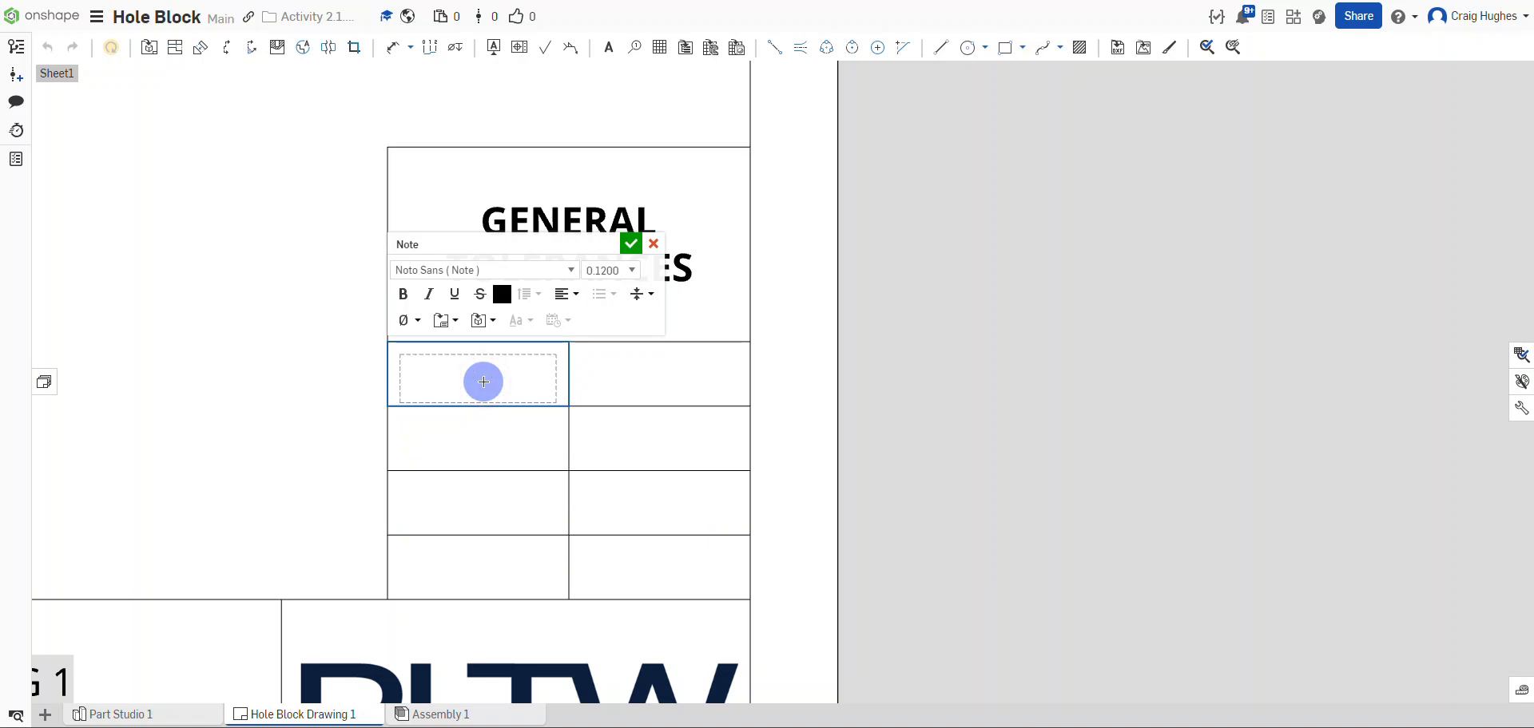
{"action": "type", "text": "LINEAR"}
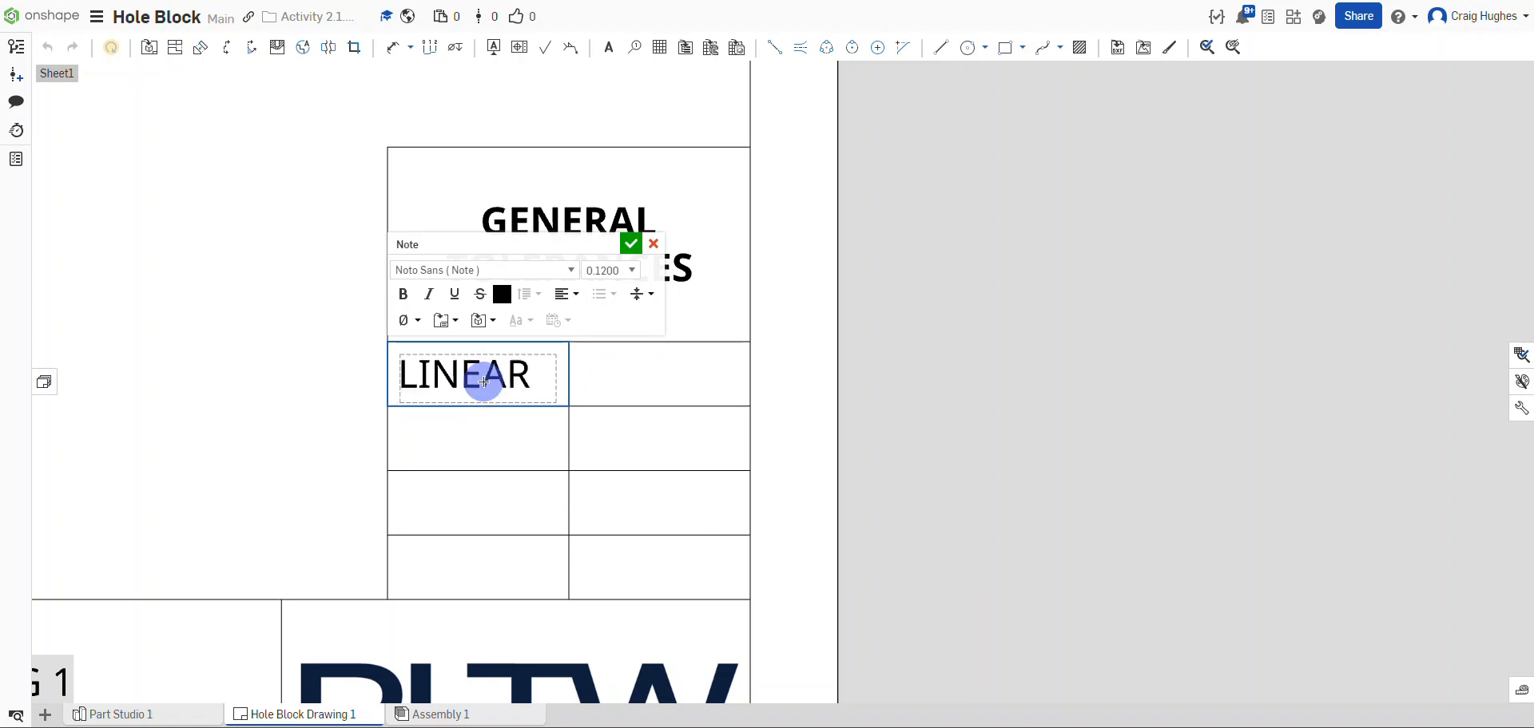
{"action": "type", "text": " DIMENSIONS"}
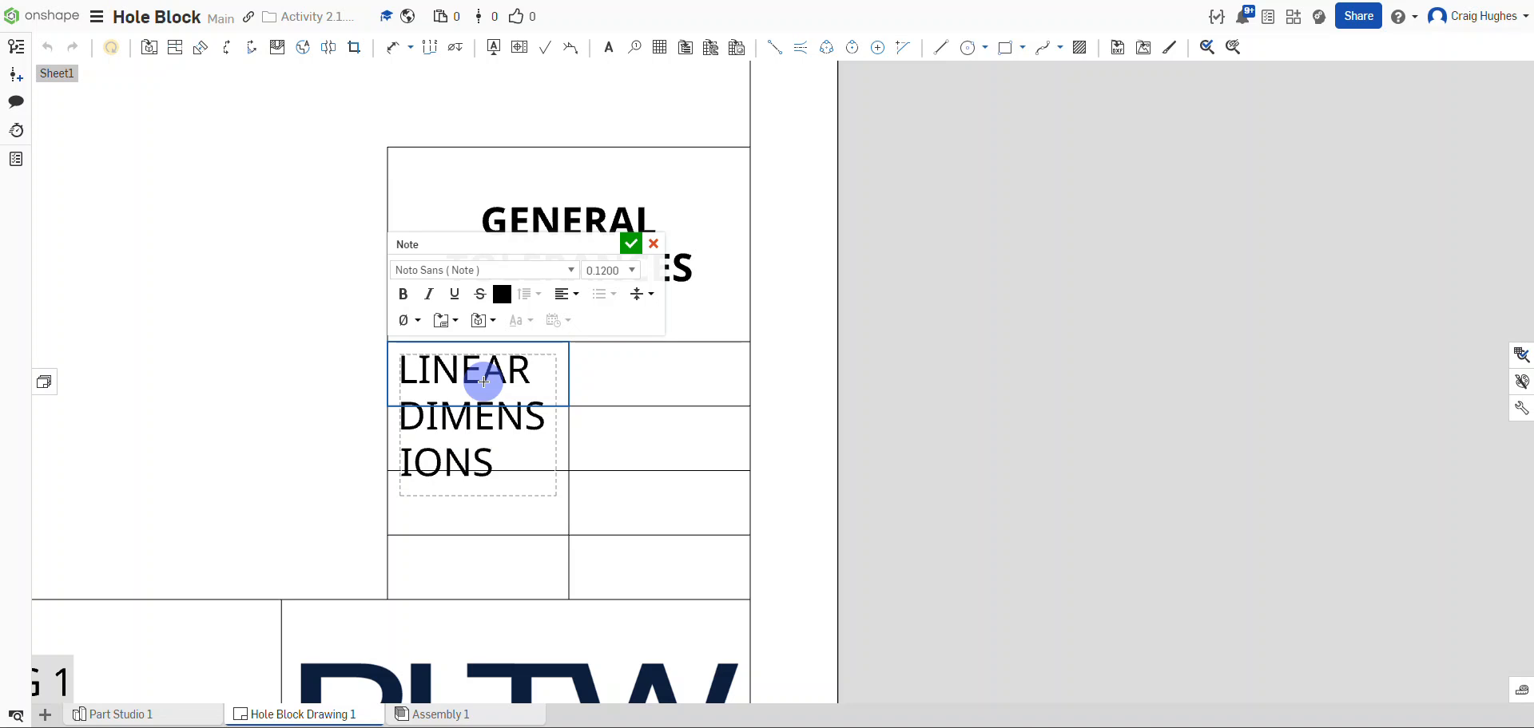
{"action": "left_click", "coordinate": [532, 421]}
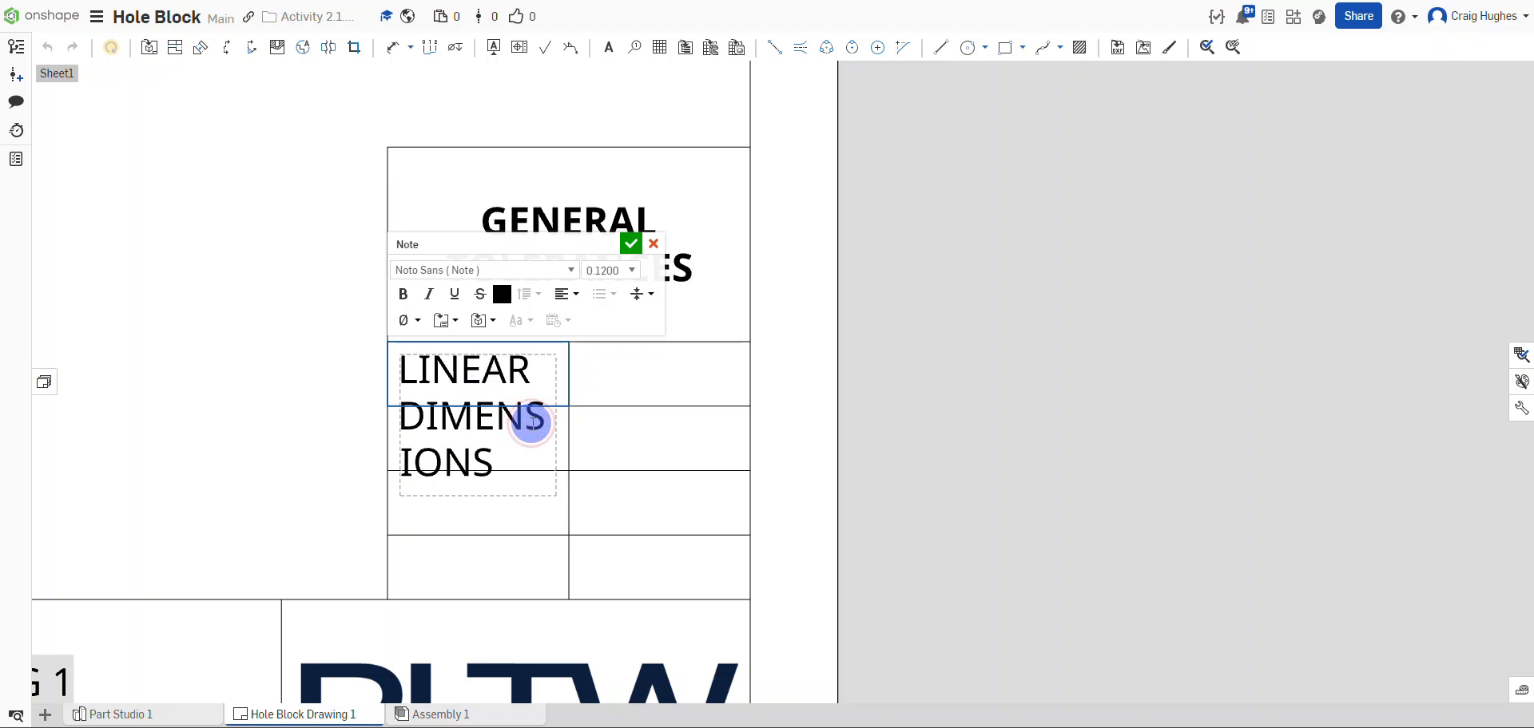
{"action": "left_click", "coordinate": [626, 373]}
{"action": "double_click", "coordinate": [630, 373]}
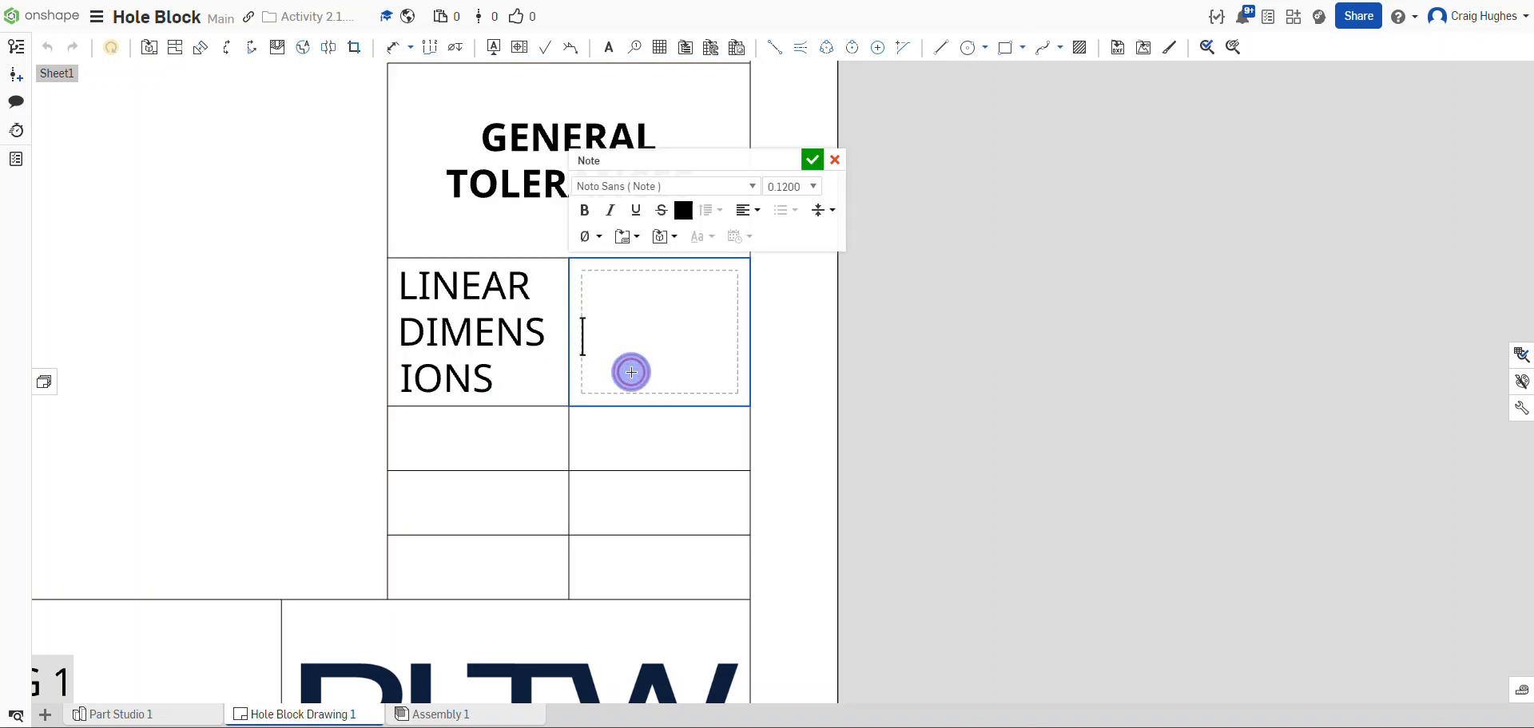
{"action": "type", "text": "A"}
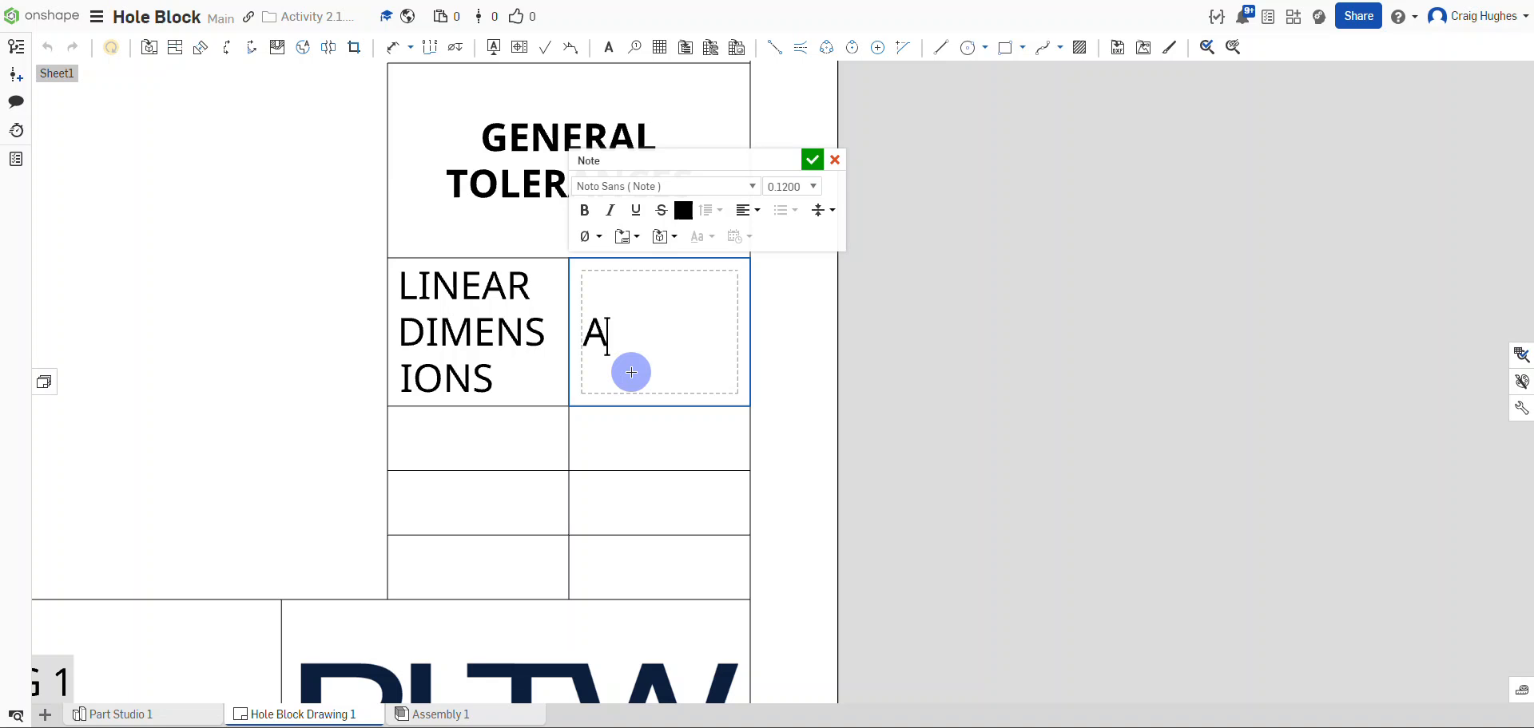
{"action": "type", "text": "NGLES"}
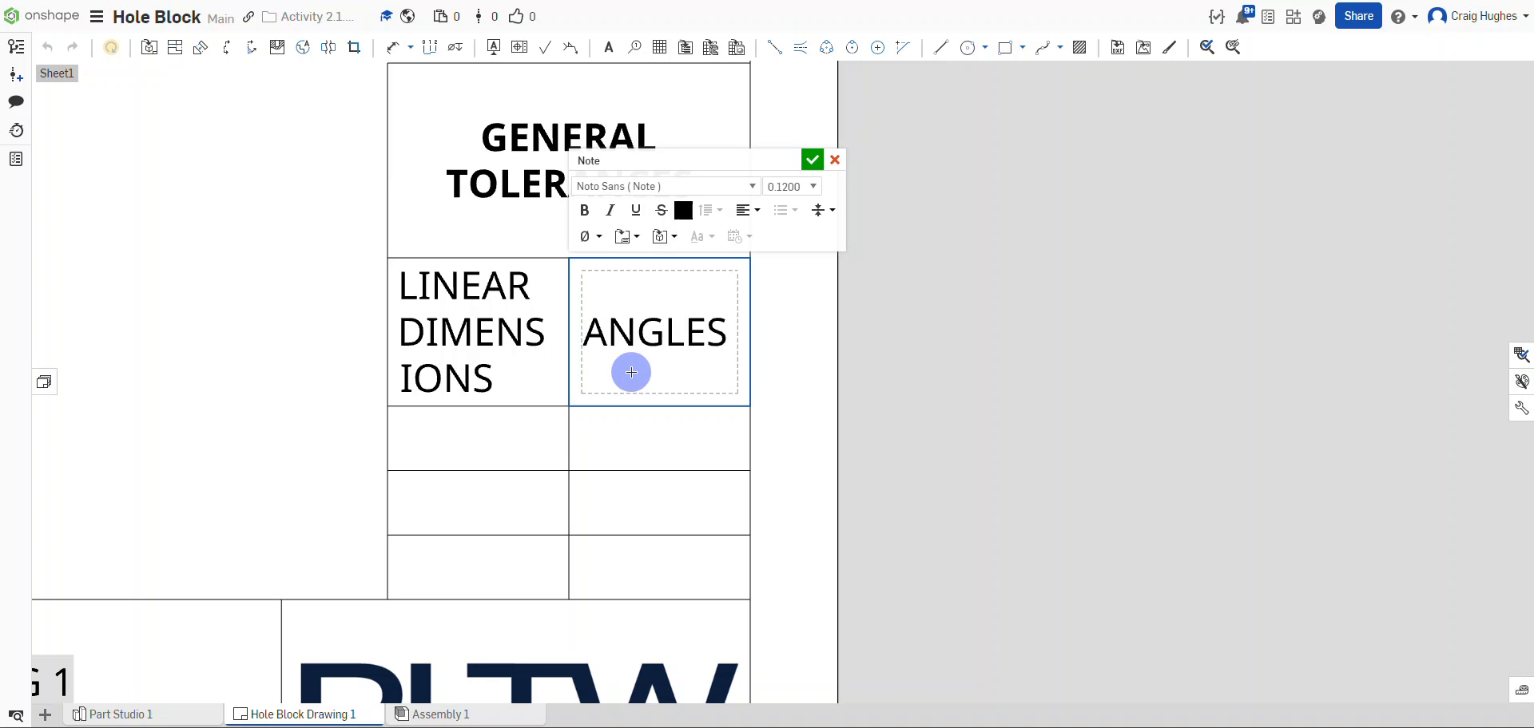
Make the ANGLES and LINEAR DIMENSIONS headings bold.
{"action": "double_click", "coordinate": [653, 320]}
{"action": "left_click", "coordinate": [653, 320]}
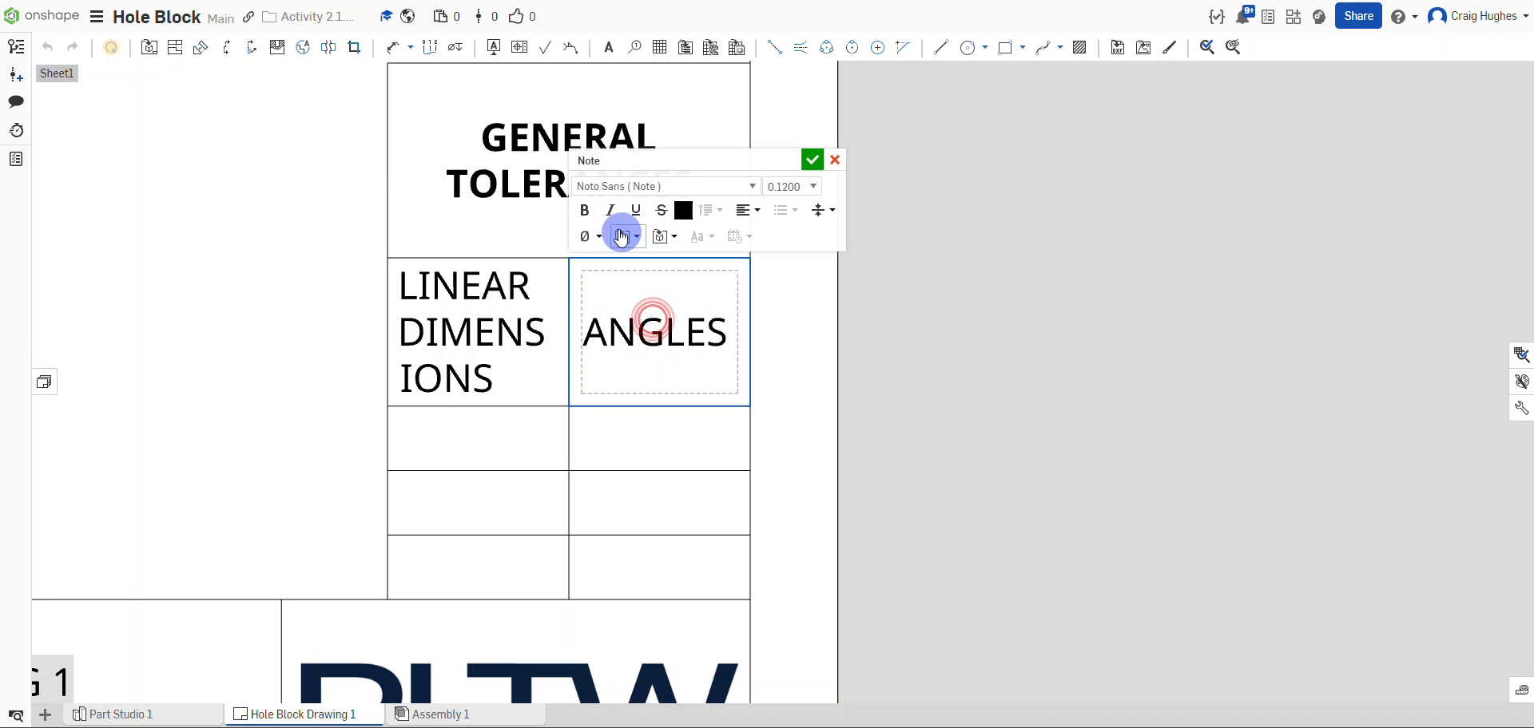
{"action": "double_click", "coordinate": [632, 339]}
{"action": "left_click", "coordinate": [632, 339]}
{"action": "left_click", "coordinate": [632, 340]}
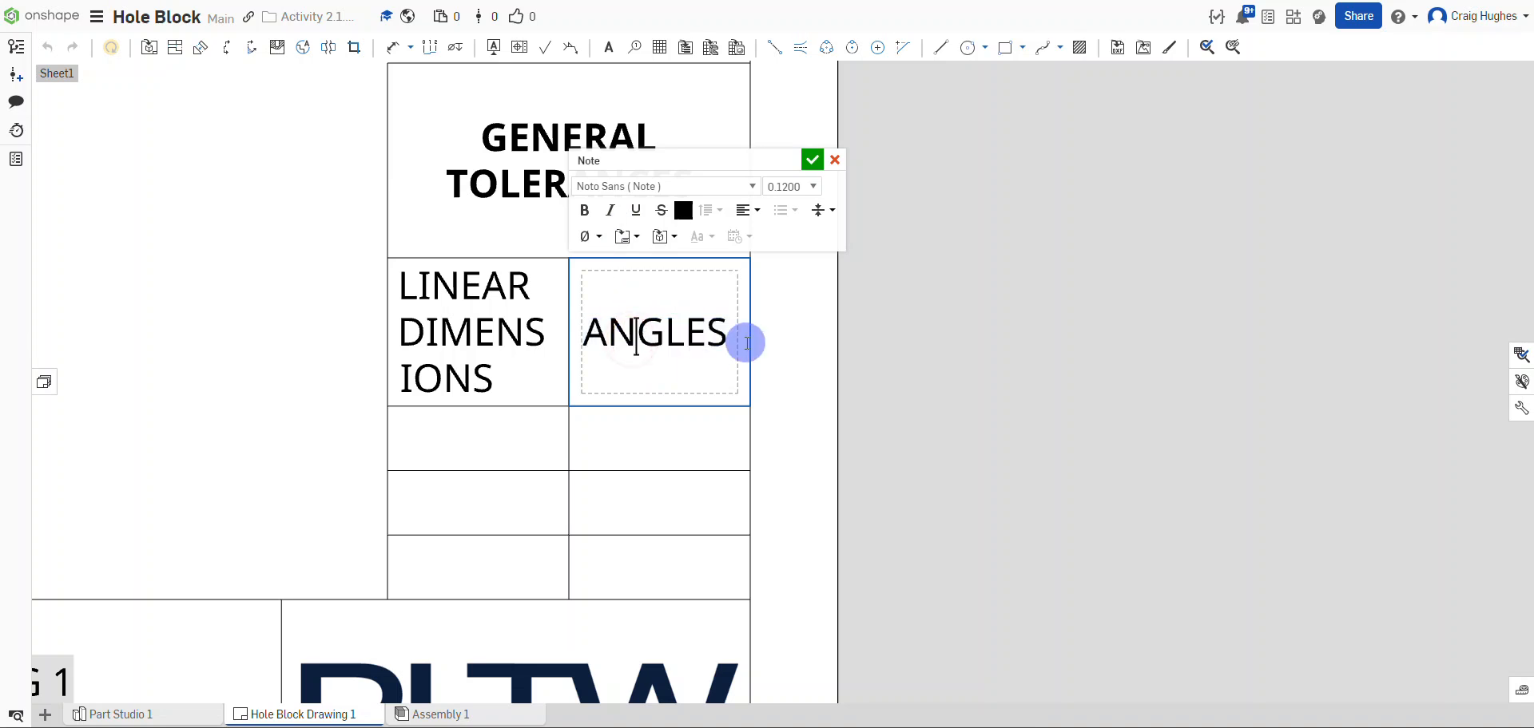
{"action": "left_click_drag", "start_coordinate": [726, 335], "coordinate": [594, 332]}
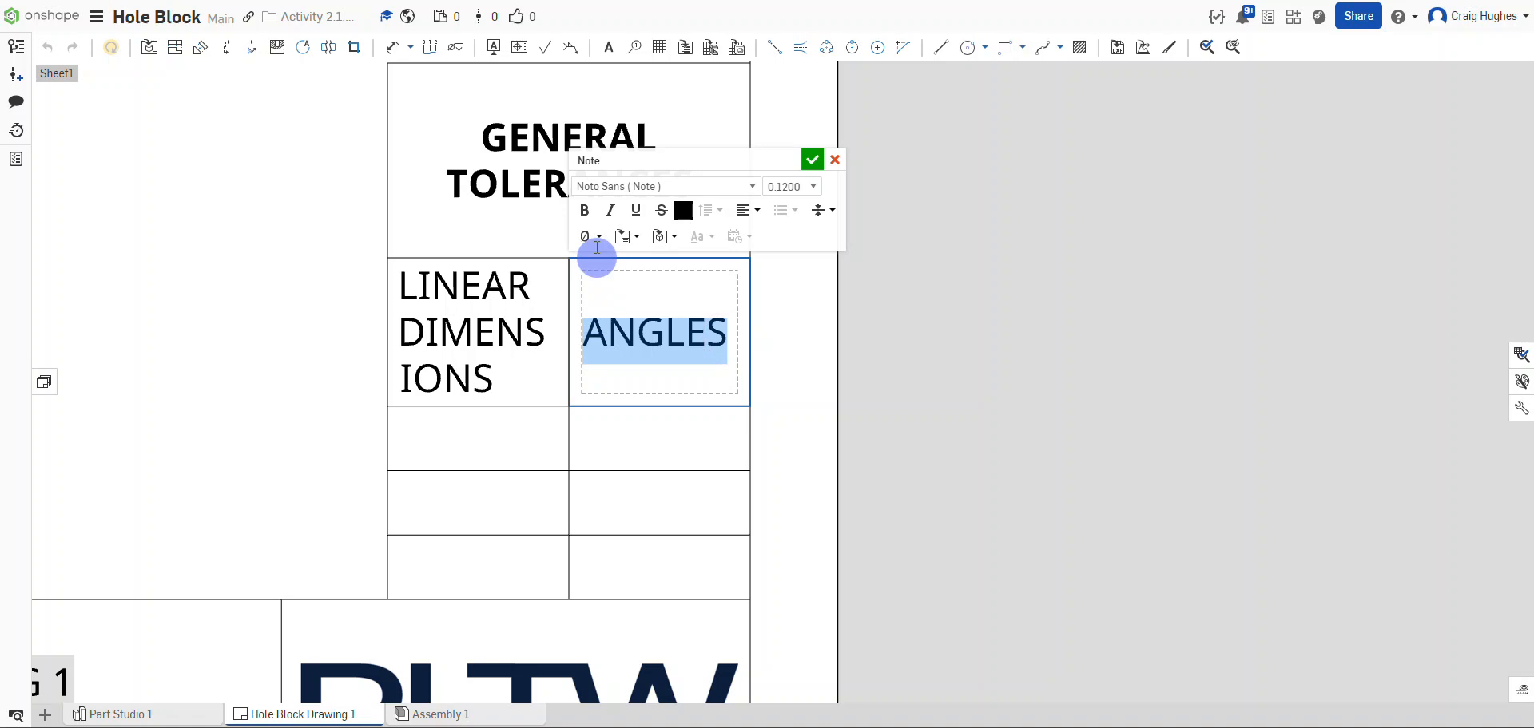
{"action": "left_click", "coordinate": [584, 210]}
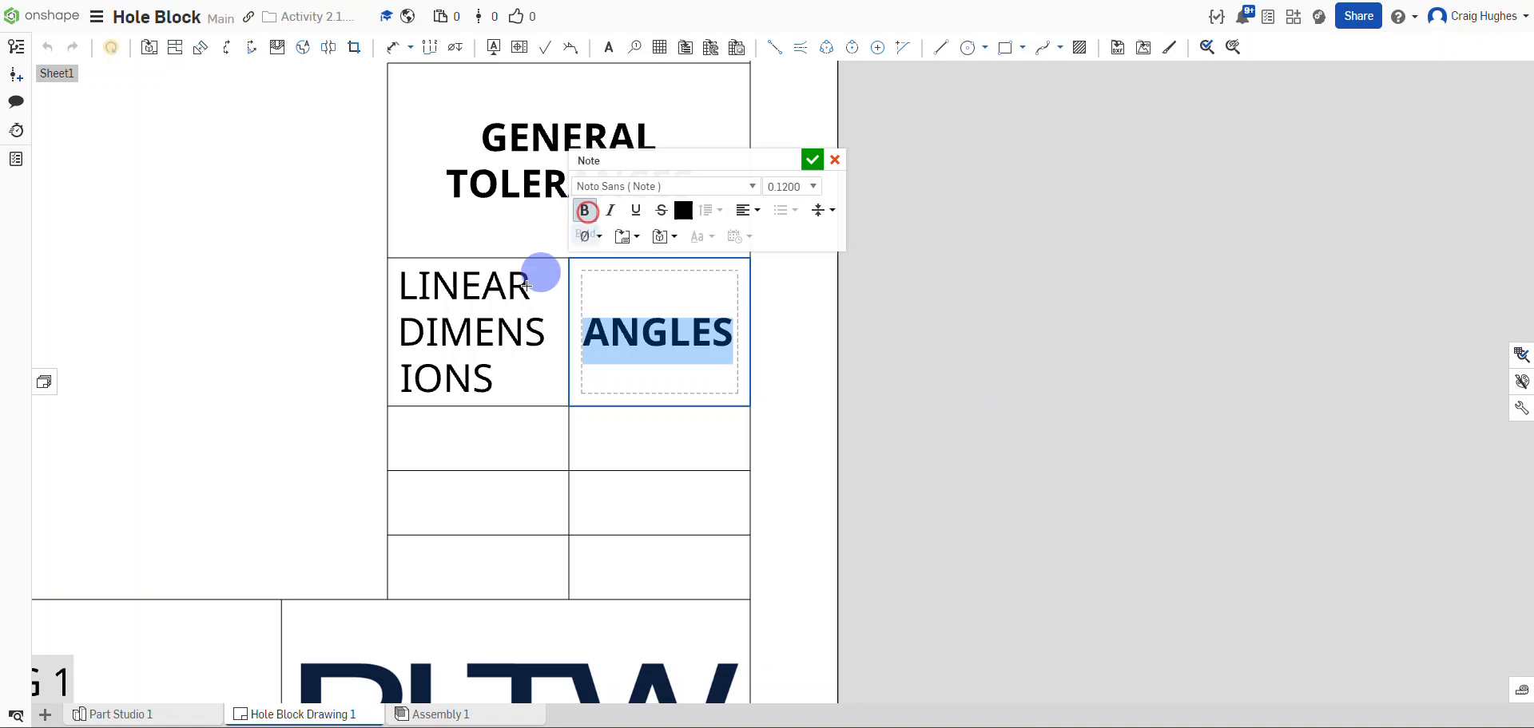
{"action": "left_click", "coordinate": [498, 377]}
{"action": "left_click", "coordinate": [501, 377]}
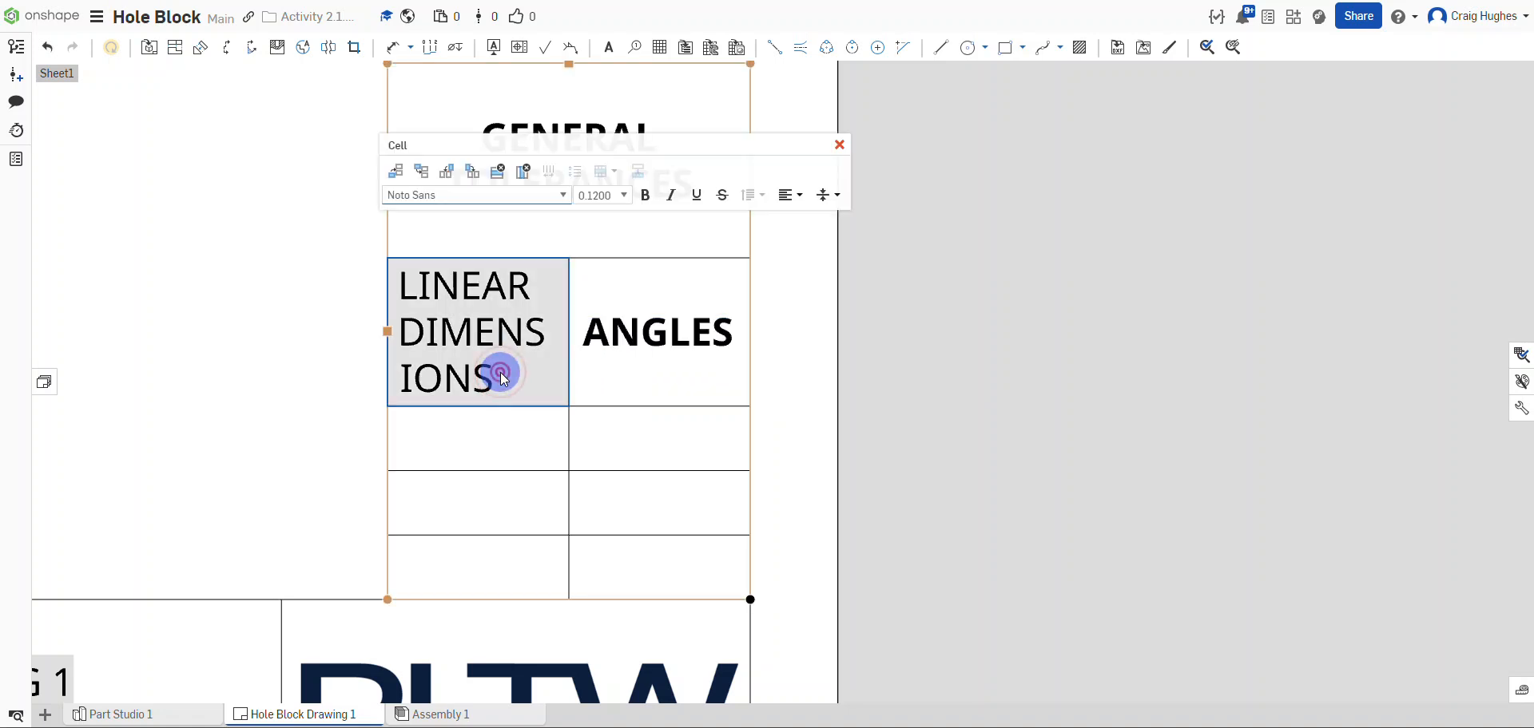
{"action": "double_click", "coordinate": [501, 377]}
{"action": "left_click_drag", "start_coordinate": [493, 377], "coordinate": [392, 299]}
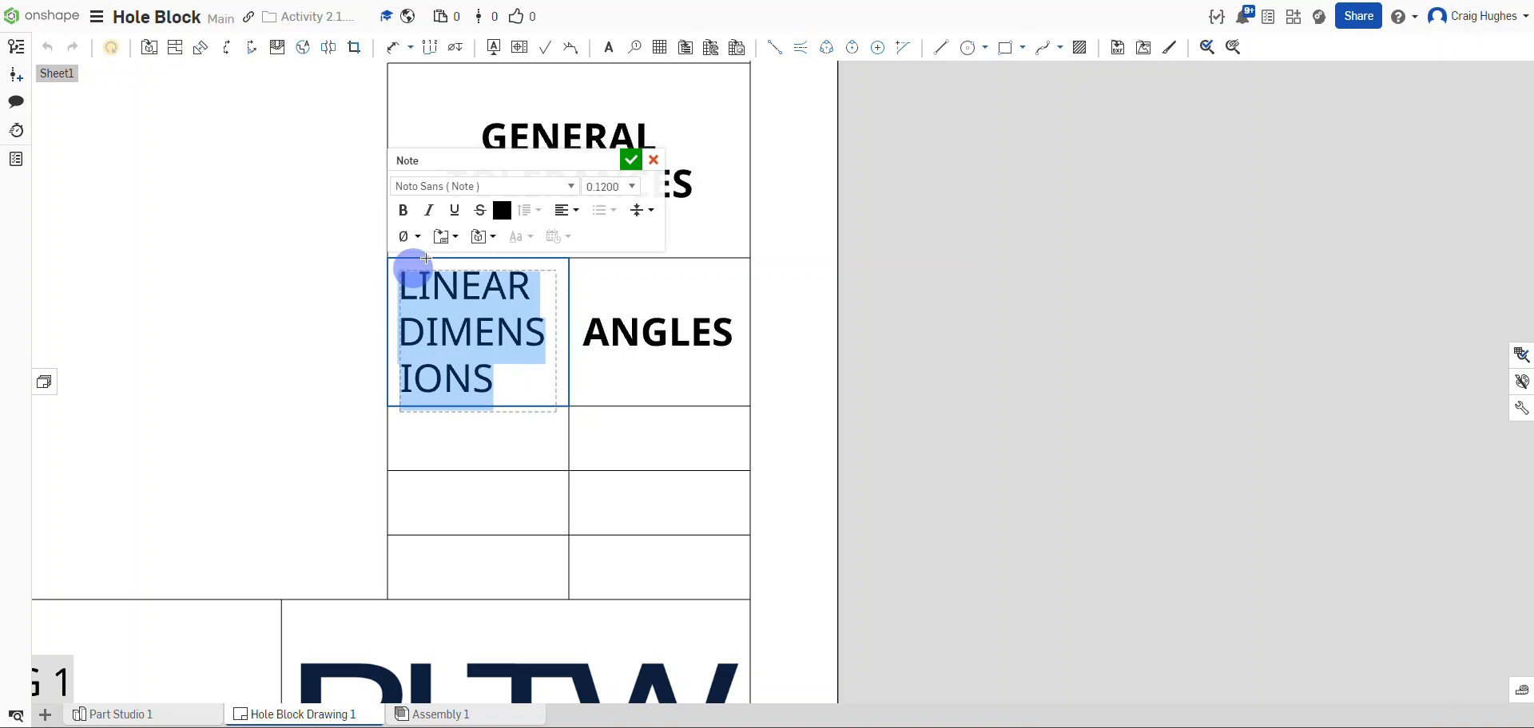
{"action": "left_click", "coordinate": [402, 210]}
{"action": "left_click", "coordinate": [298, 339]}
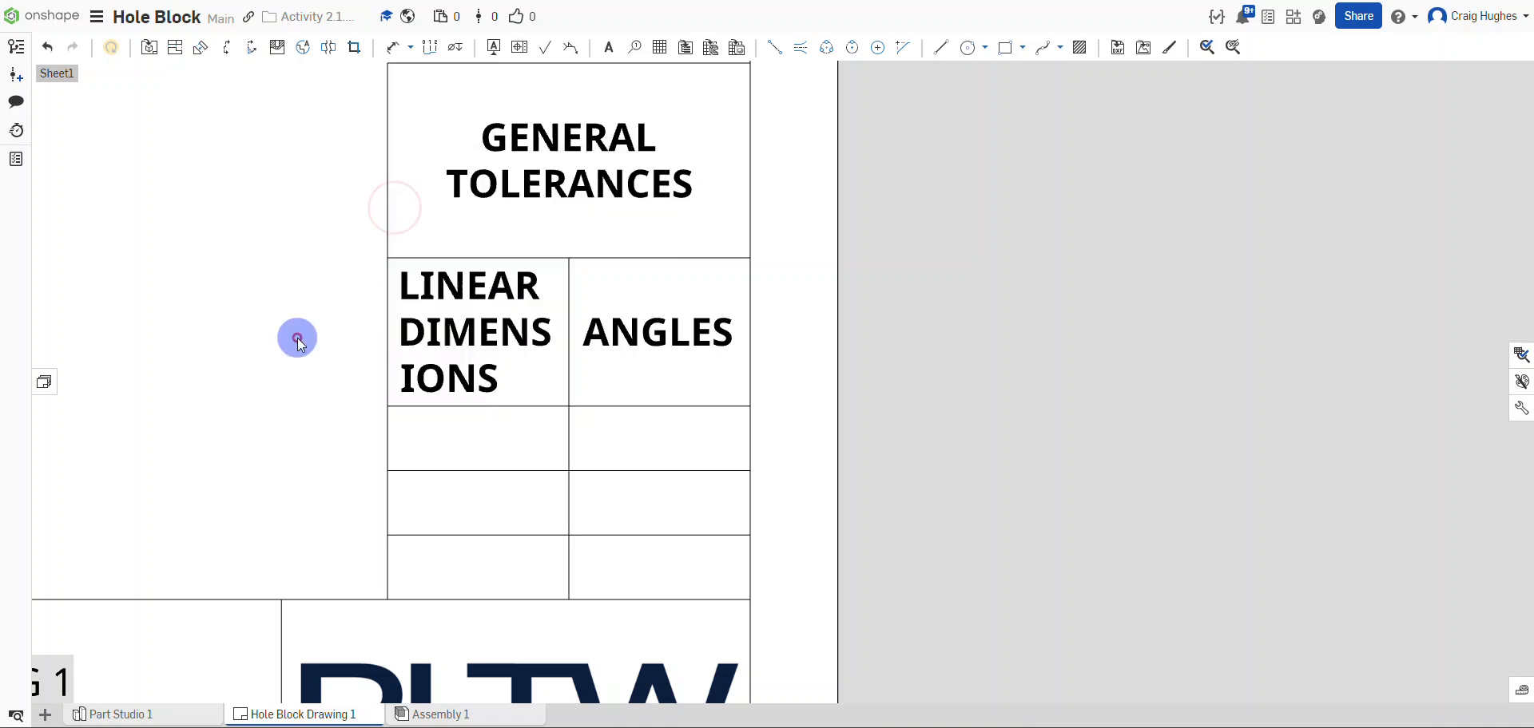
Resize the table columns so GENERAL TOLERANCES fits on one line and DIMENSIONS is unbroken, keeping the ANGLES column narrower.
{"action": "left_click", "coordinate": [386, 307]}
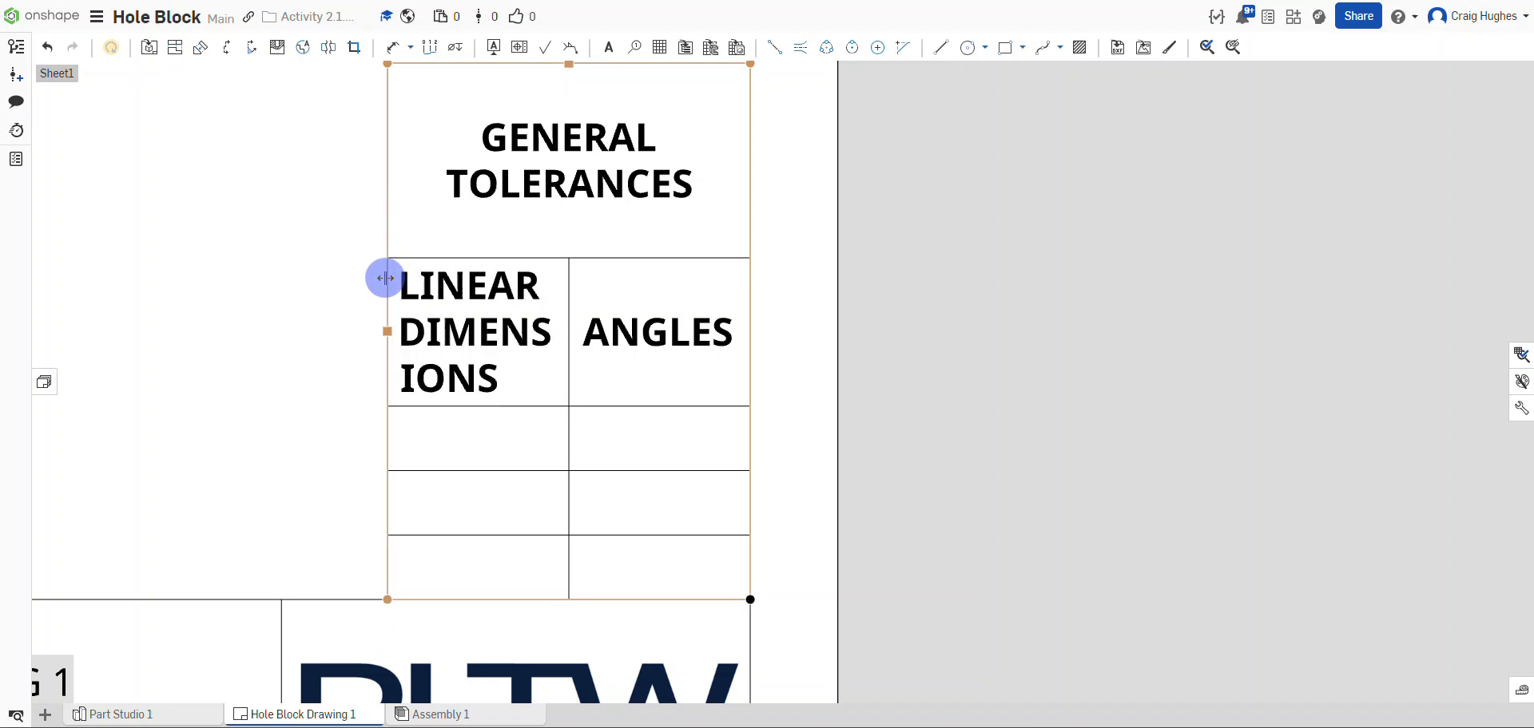
{"action": "left_click_drag", "start_coordinate": [385, 274], "coordinate": [277, 276]}
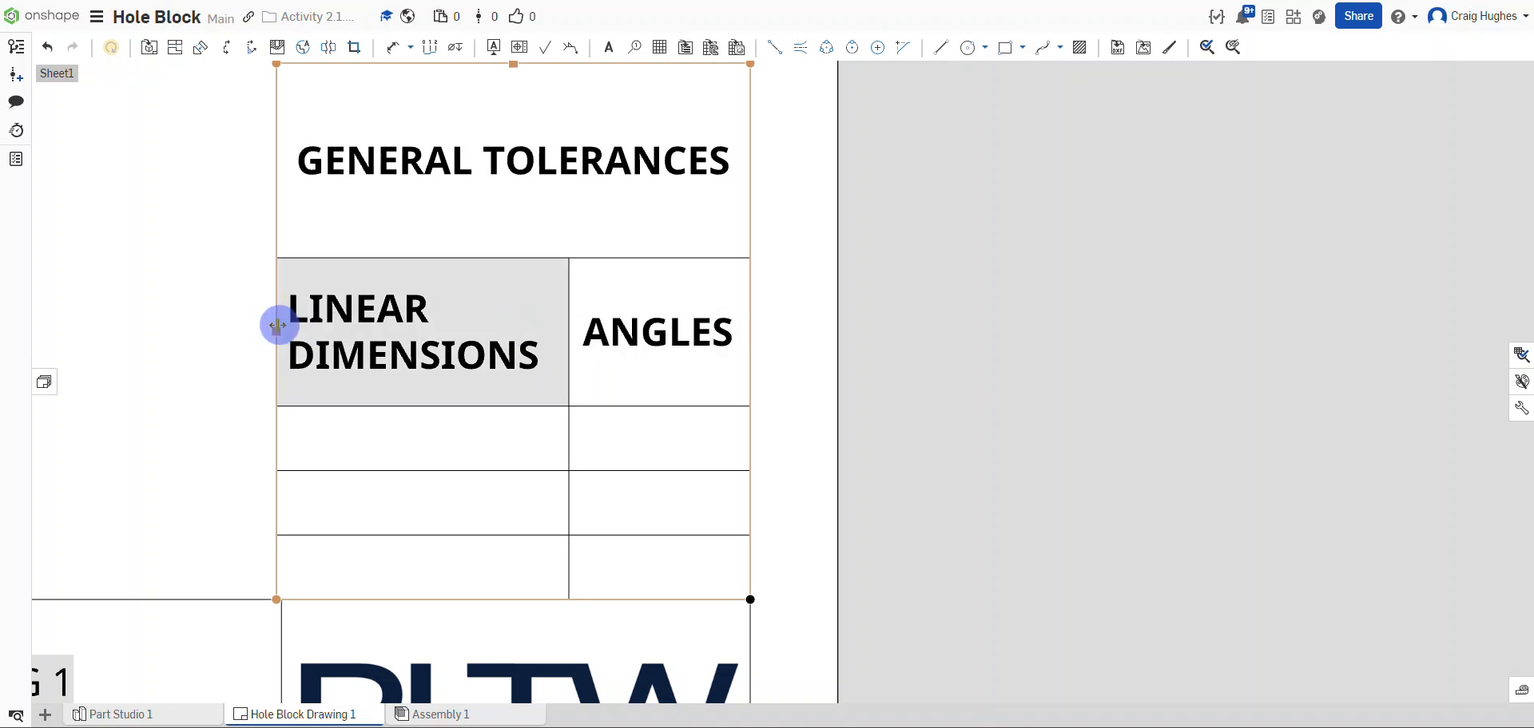
{"action": "left_click_drag", "start_coordinate": [274, 329], "coordinate": [133, 331]}
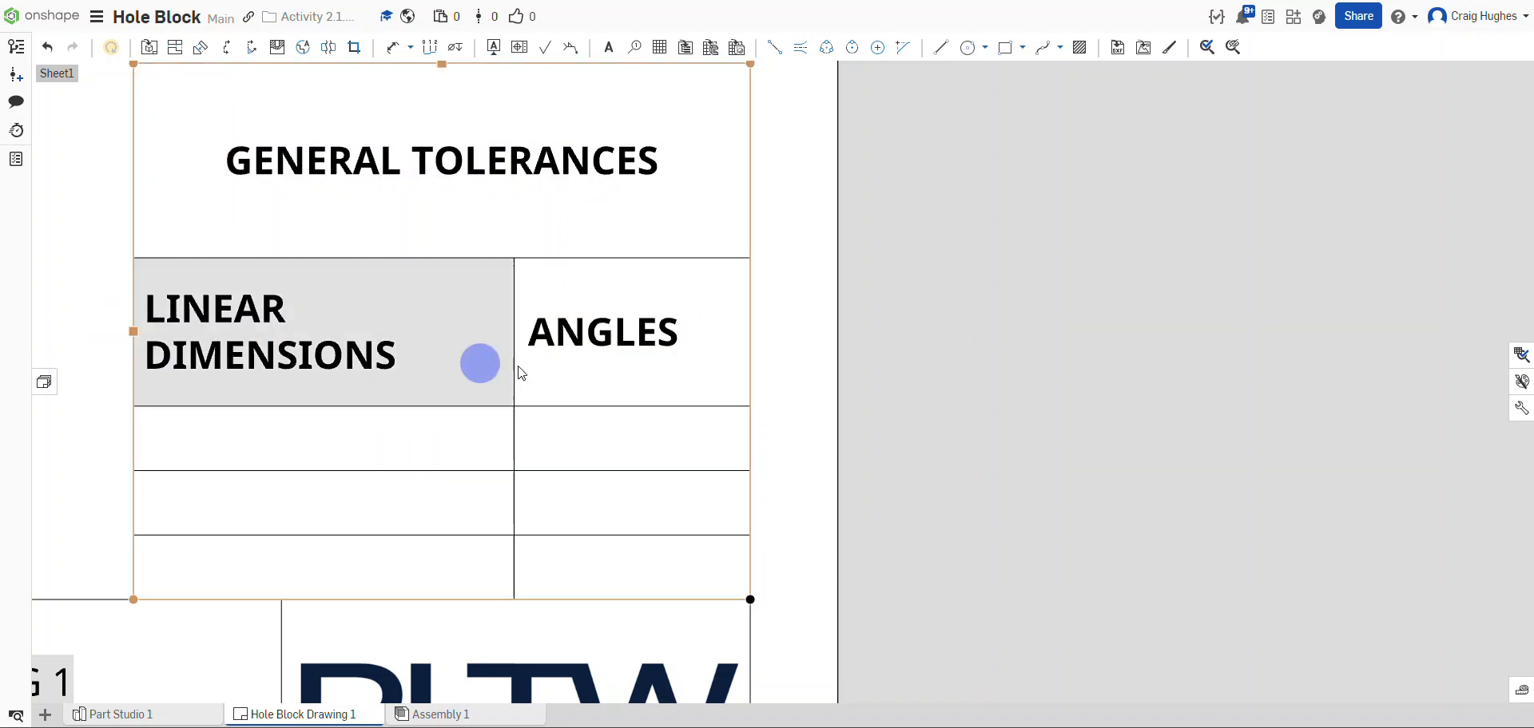
{"action": "mouse_move", "coordinate": [511, 354]}
{"action": "left_mouse_down"}
{"action": "mouse_move", "coordinate": [548, 354]}
{"action": "mouse_move", "coordinate": [455, 353]}
{"action": "left_mouse_up"}
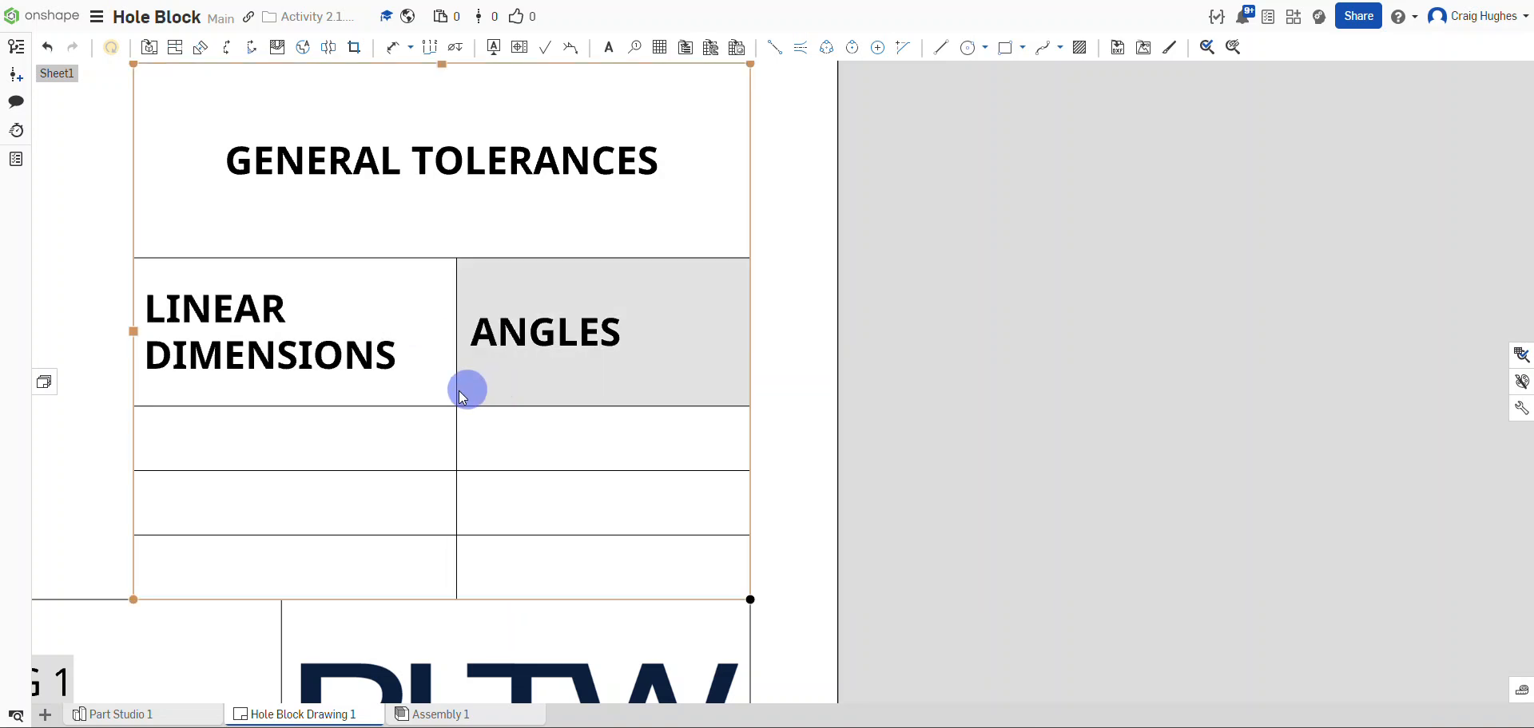
{"action": "scroll", "coordinate": [469, 387], "scroll_direction": "down", "scroll_amount": 2}
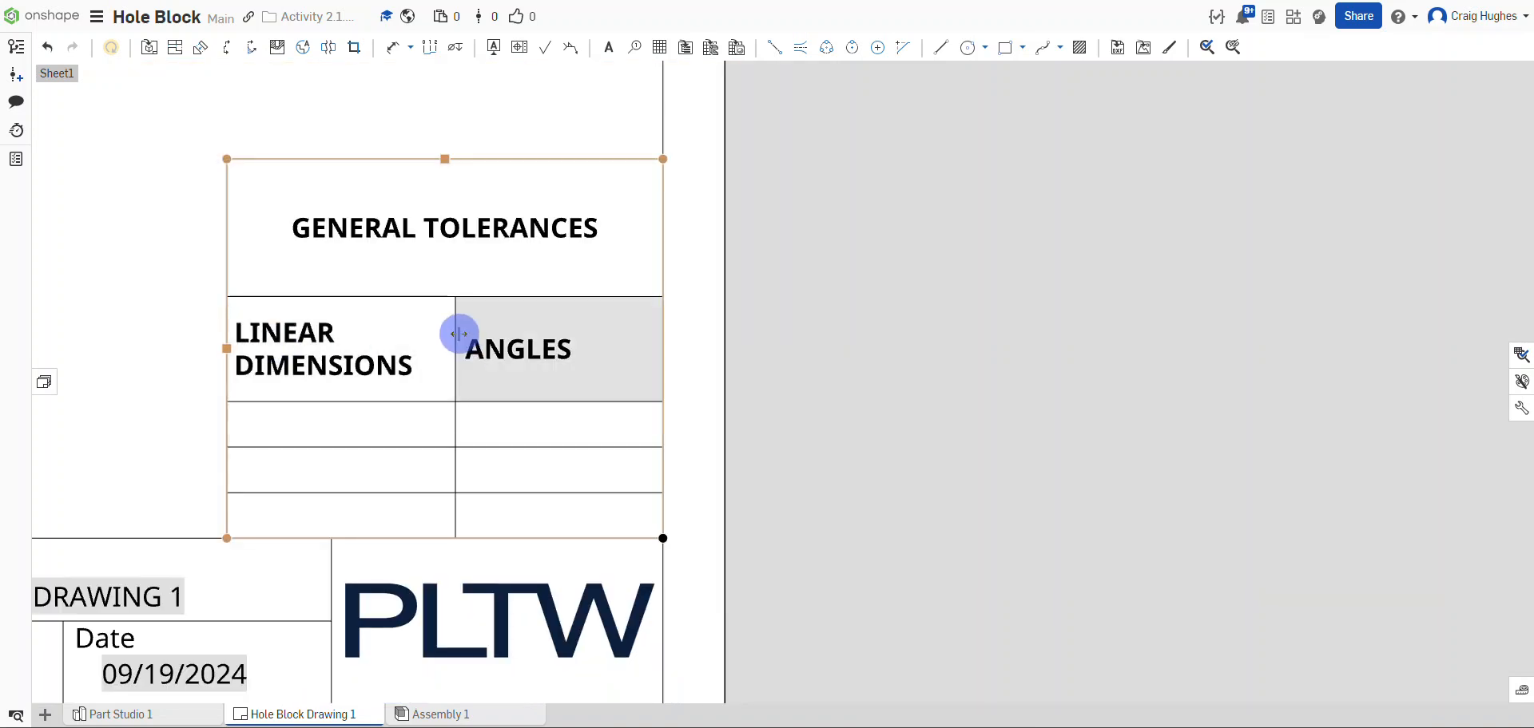
{"action": "left_click_drag", "start_coordinate": [455, 332], "coordinate": [503, 326]}
Enter "X.X = ± .020" in the first cell under LINEAR DIMENSIONS, using the inserted plus-minus symbol.
{"action": "double_click", "coordinate": [364, 424]}
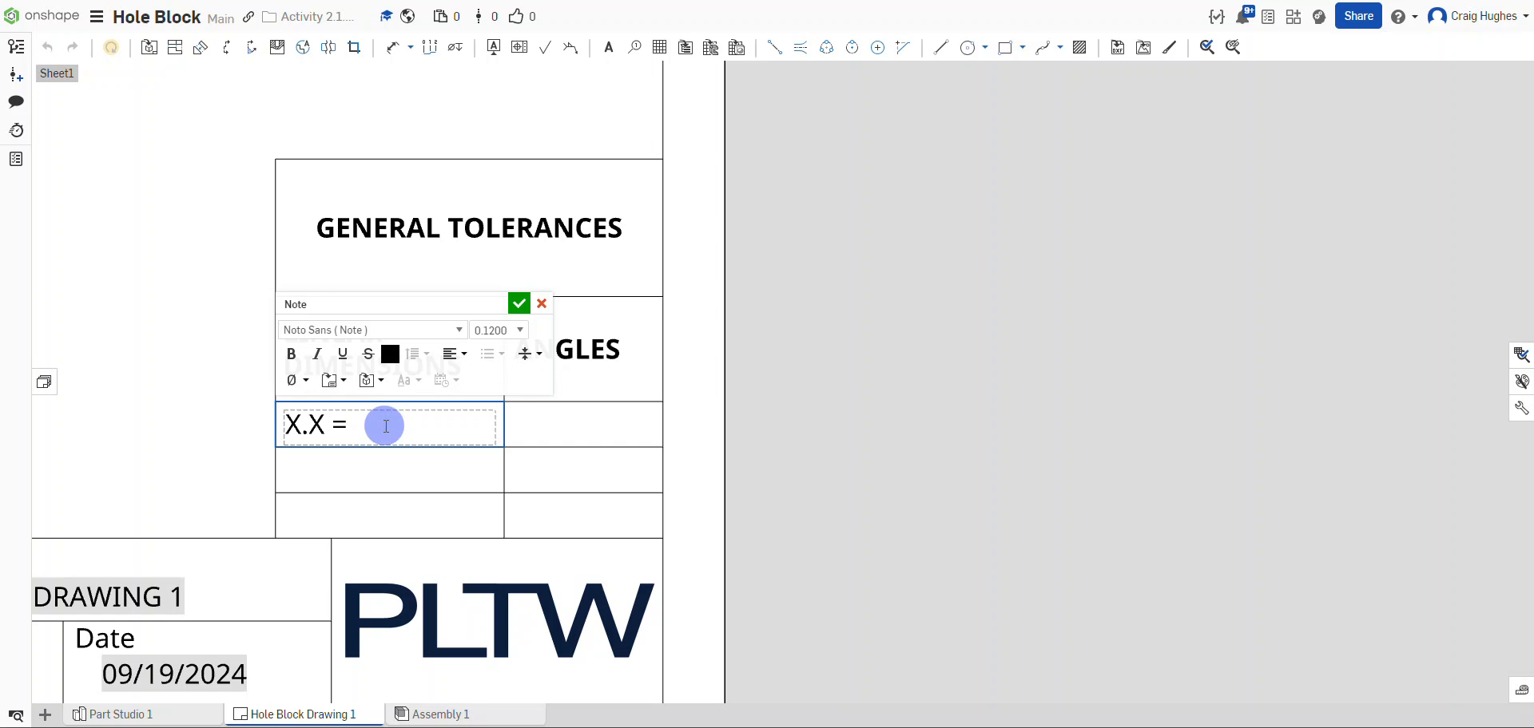
{"action": "left_click", "coordinate": [304, 381]}
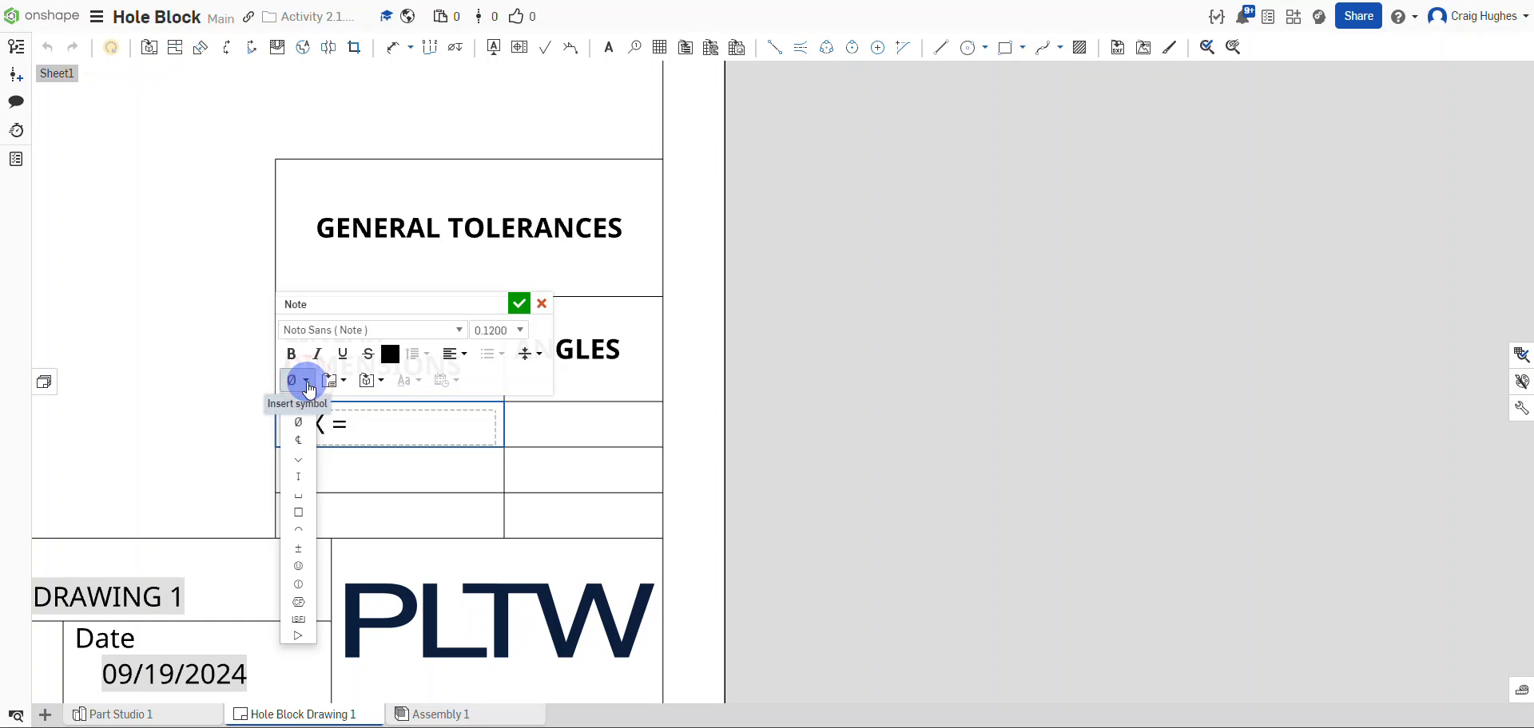
{"action": "left_click", "coordinate": [298, 547]}
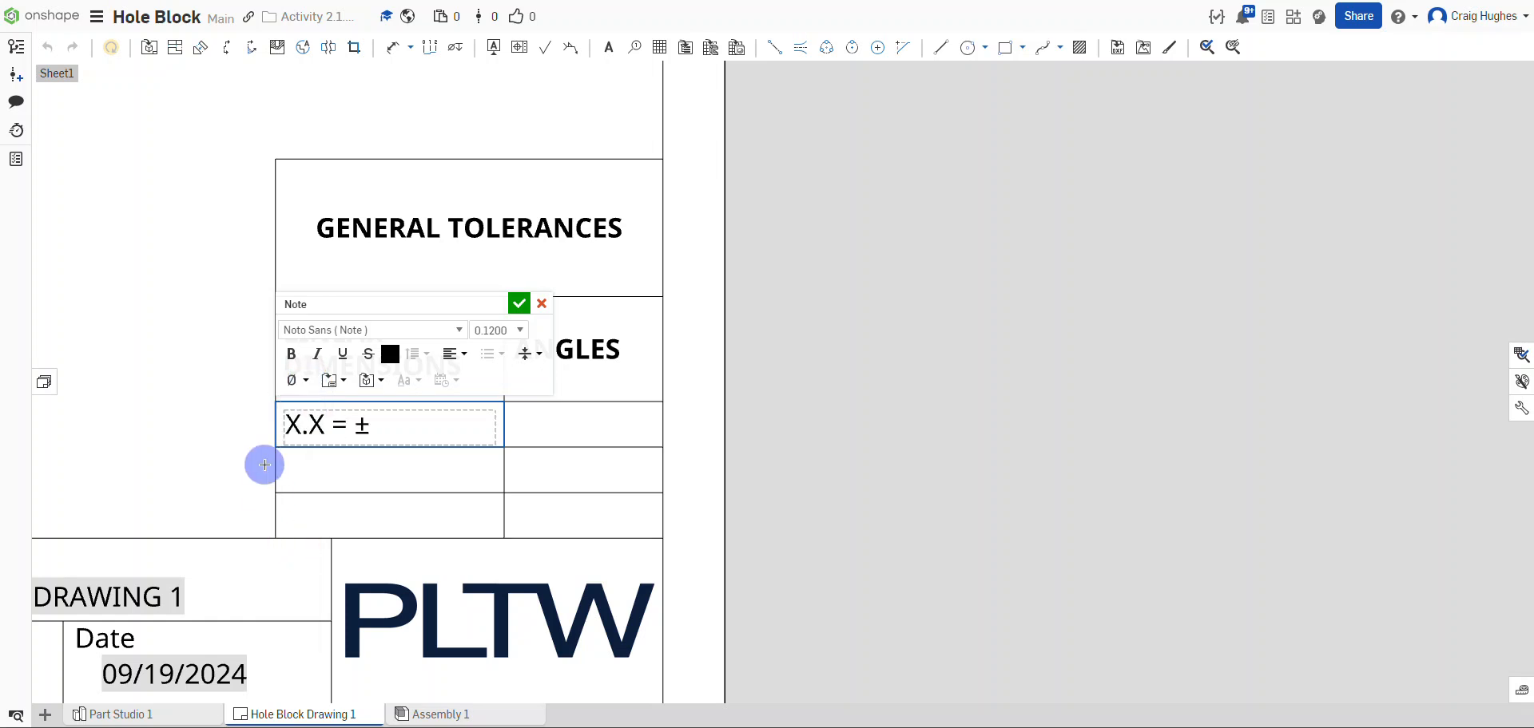
{"action": "type", "text": ".0"}
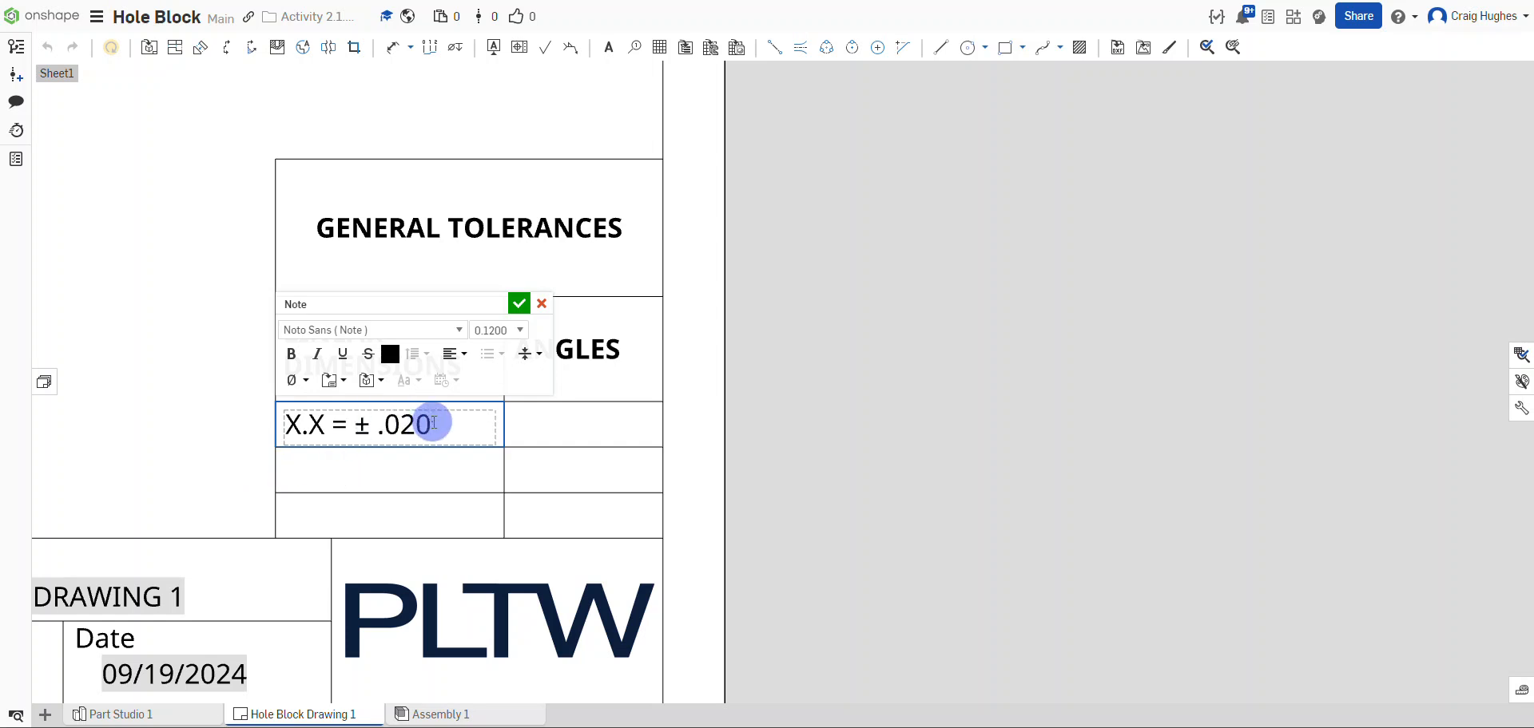
Copy the X.X tolerance text into the cell below and edit it to "X.XX = ± .010".
{"action": "left_click_drag", "start_coordinate": [433, 423], "coordinate": [284, 417]}
{"action": "key", "text": "ctrl+c"}
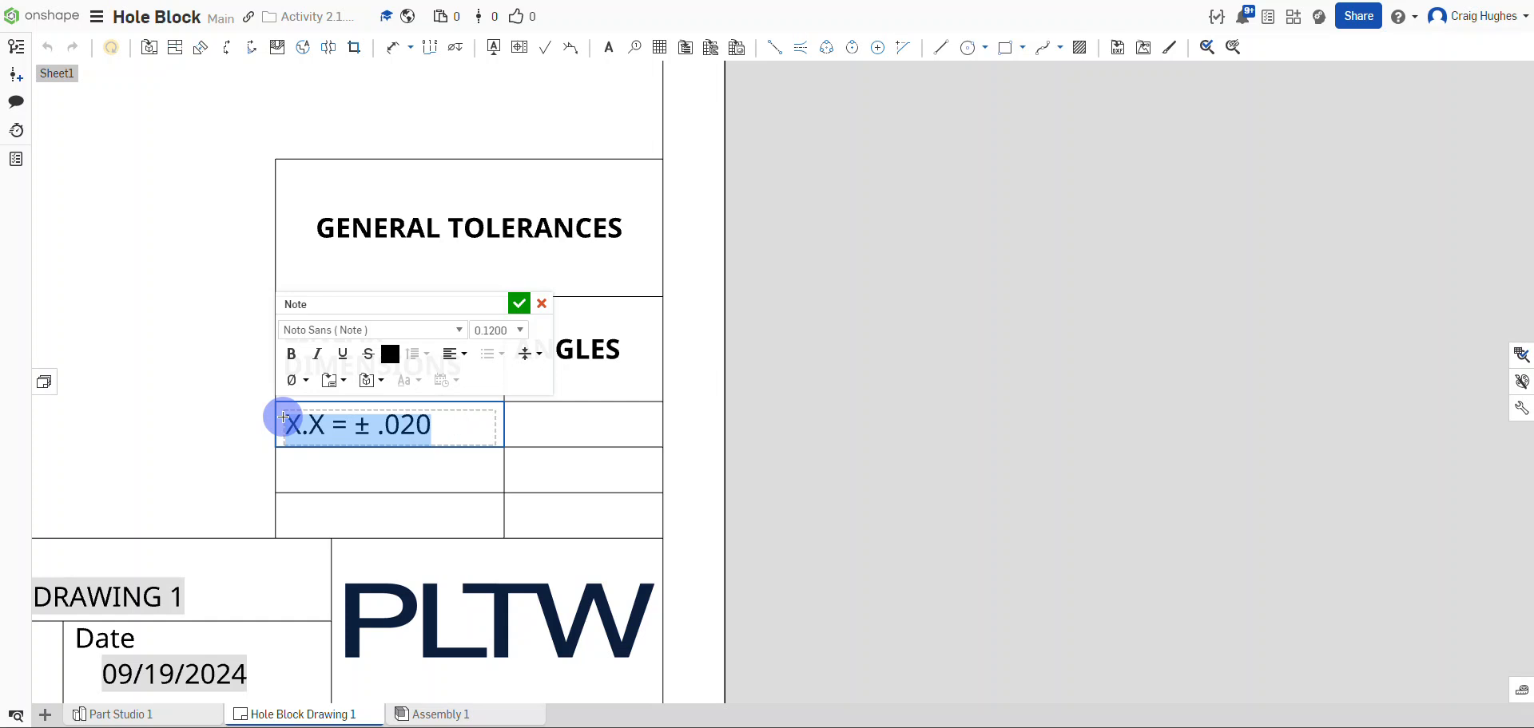
{"action": "left_click", "coordinate": [338, 473]}
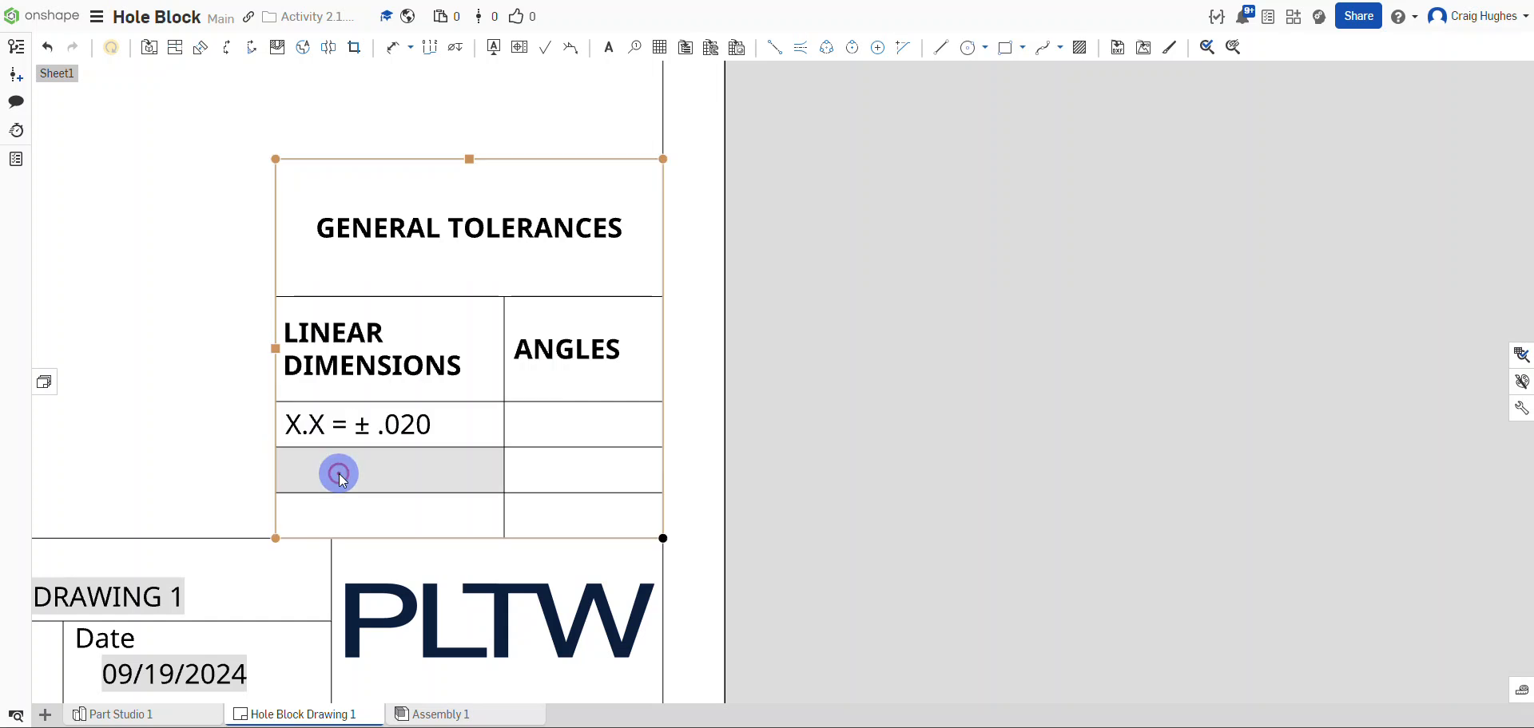
{"action": "double_click", "coordinate": [339, 473]}
{"action": "key", "text": "ctrl+v"}
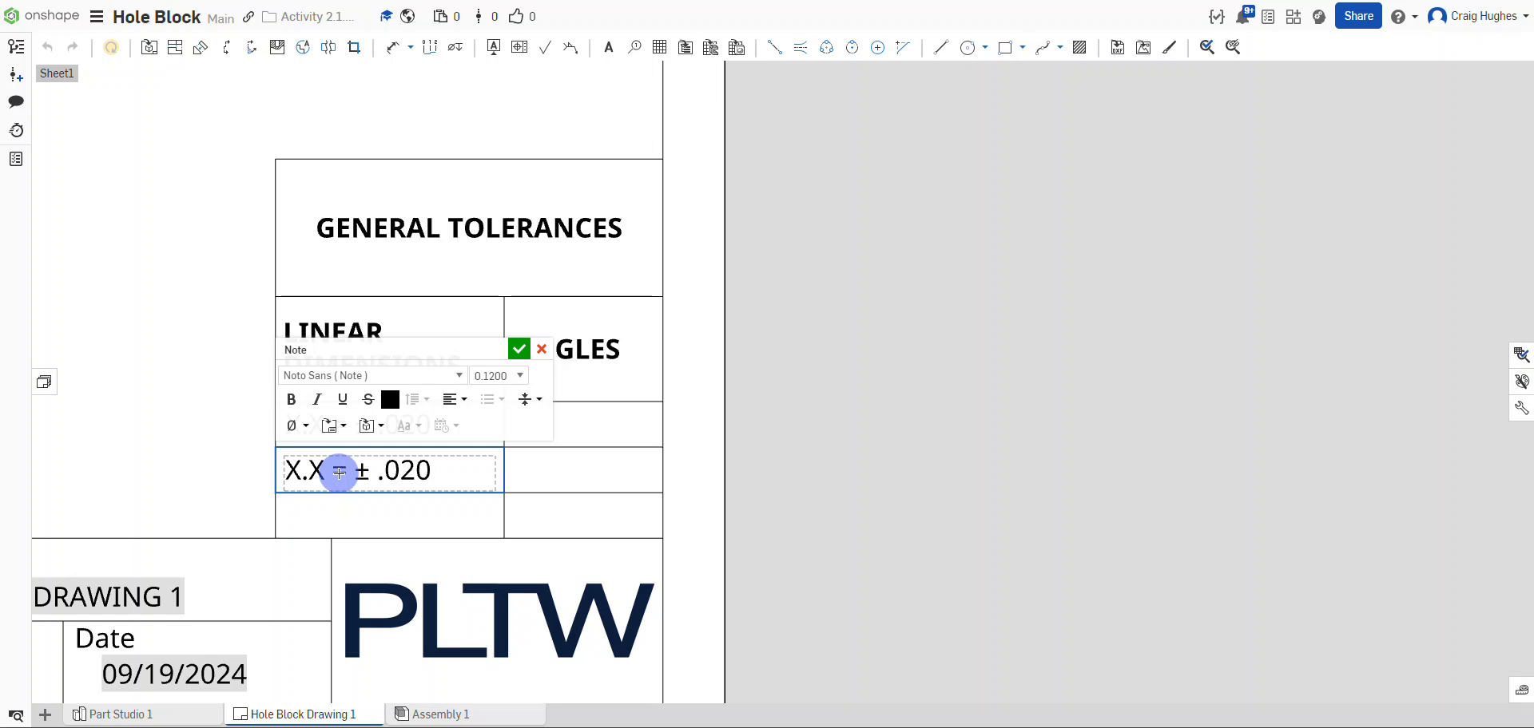
{"action": "key", "text": "BackSpace"}
{"action": "type", "text": "X"}
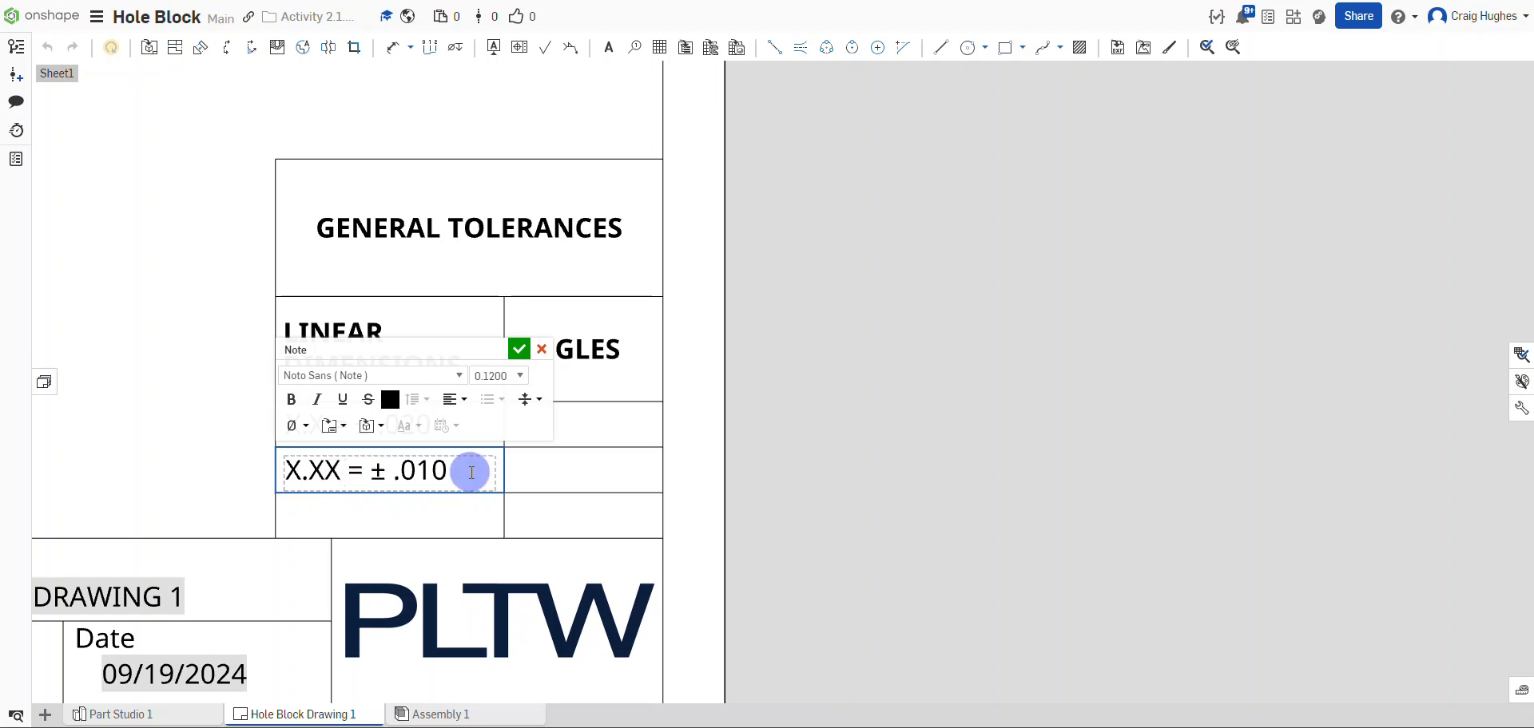
Paste the copied tolerance text into the last cell under LINEAR DIMENSIONS and edit it to "X.XXX = ± .005".
{"action": "left_click", "coordinate": [366, 507]}
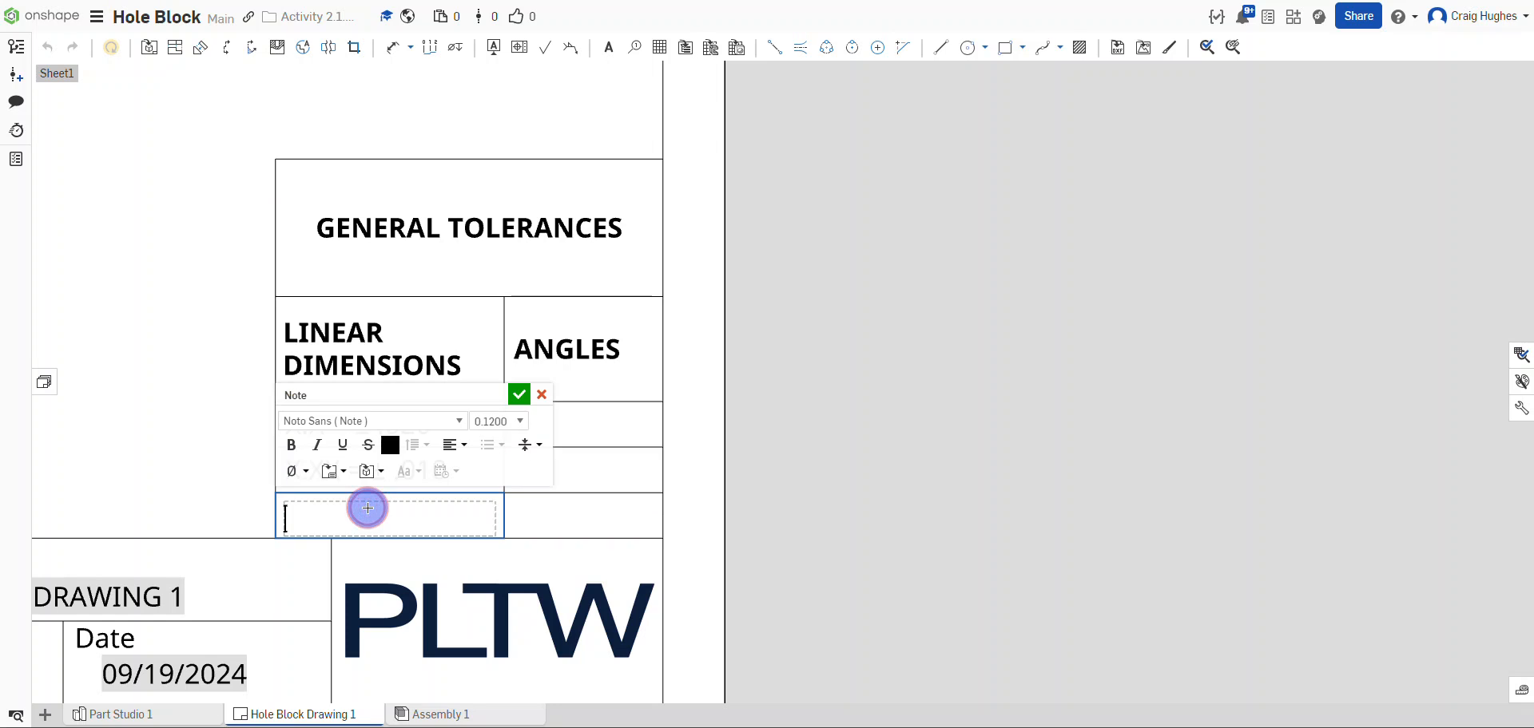
{"action": "key", "text": "ctrl+v"}
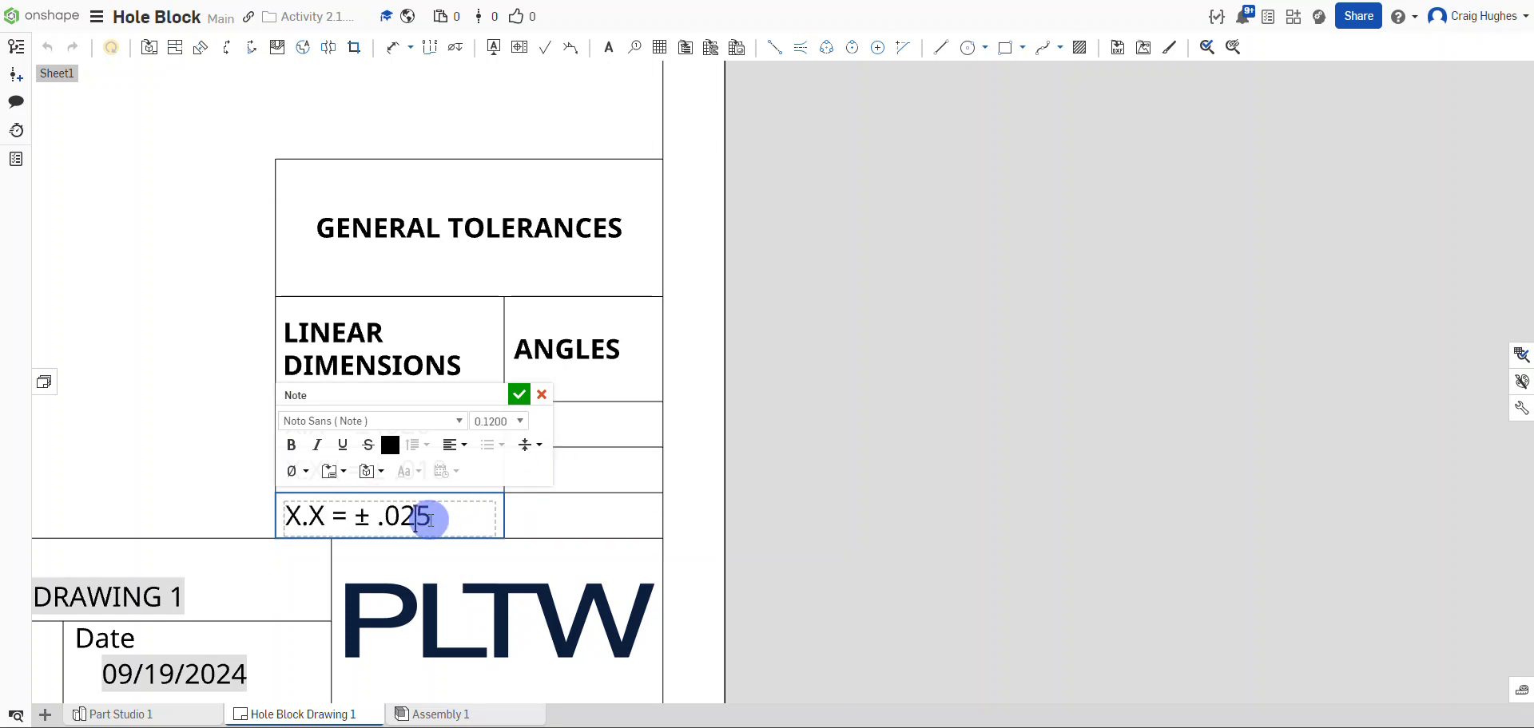
{"action": "key", "text": "BackSpace"}
{"action": "type", "text": "XX"}
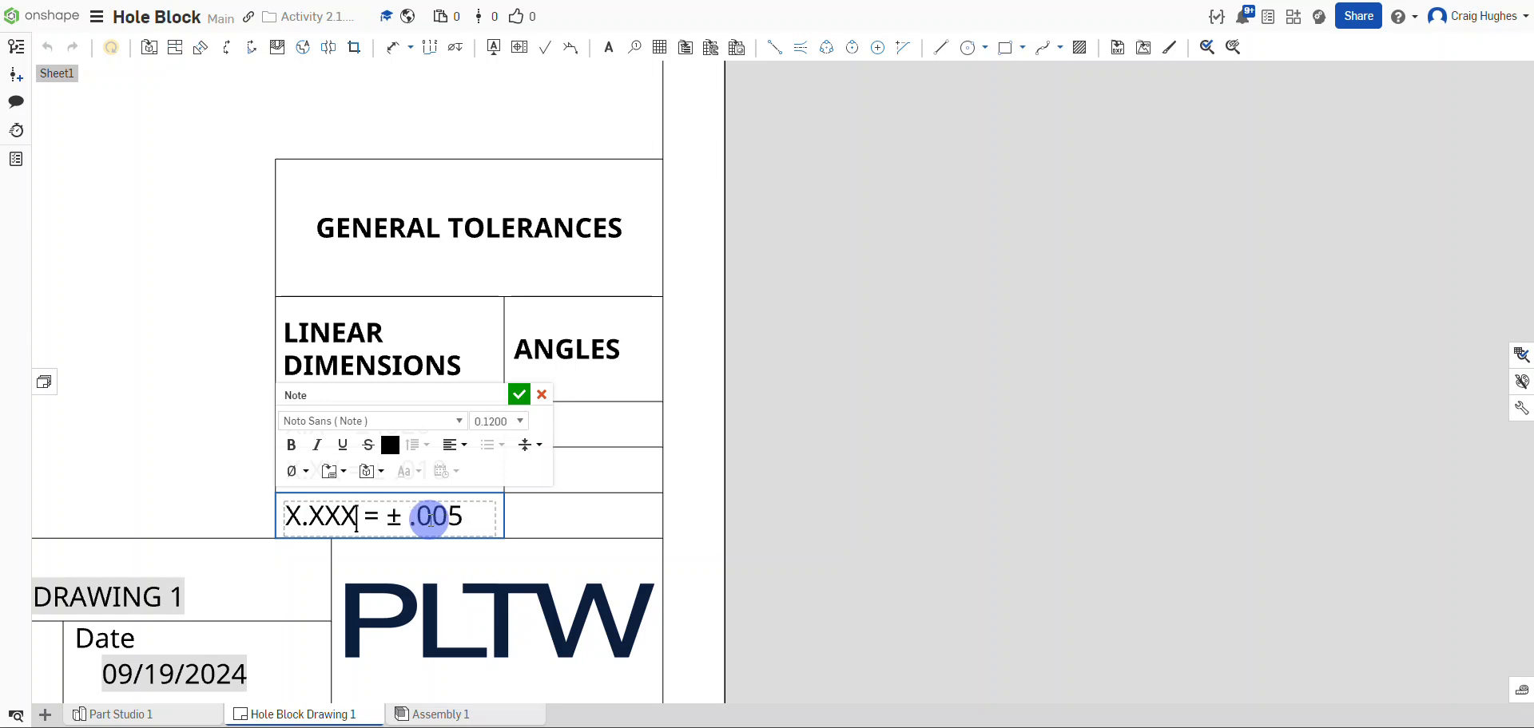
{"action": "left_click", "coordinate": [190, 400]}
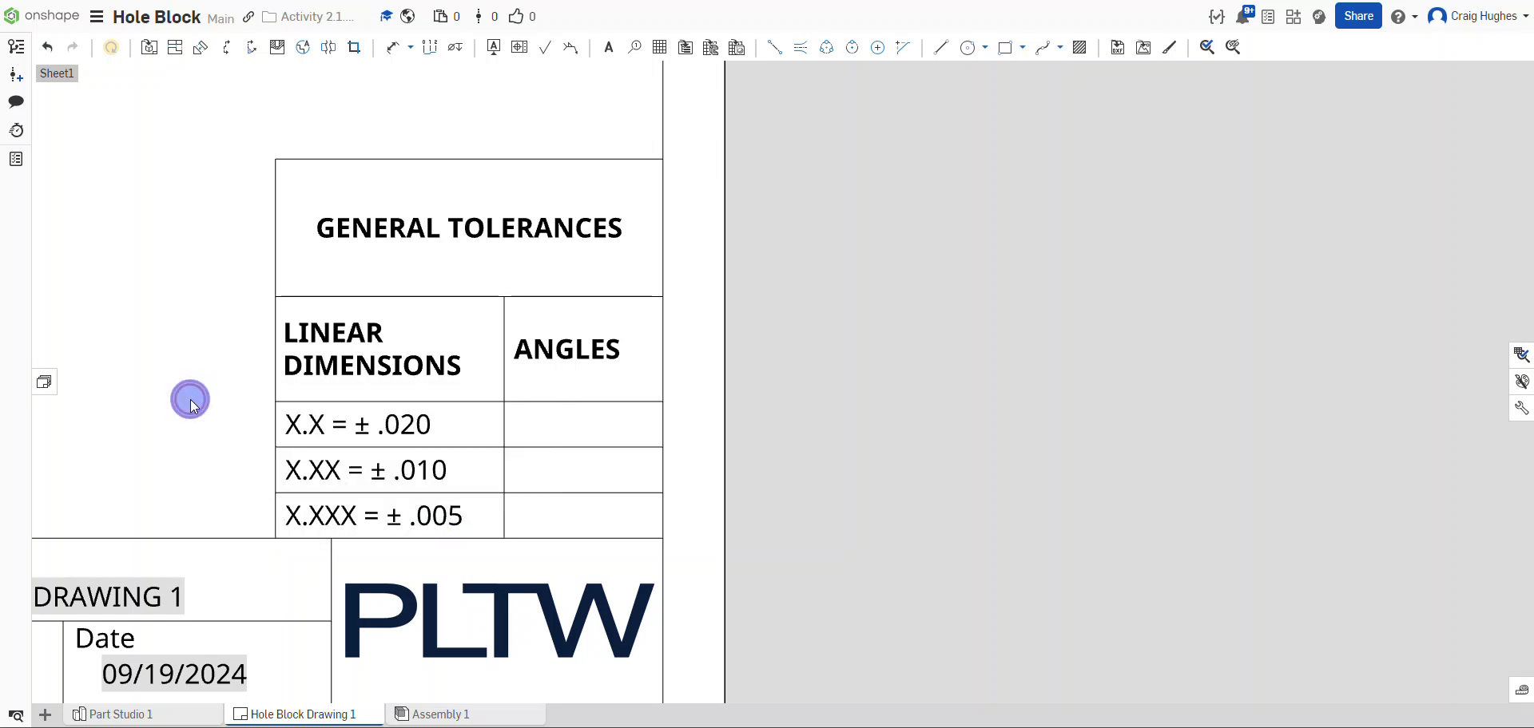
Enter "ANGLES = ±.5°" in the first cell under ANGLES, using the inserted plus-minus and degree symbols.
{"action": "left_click", "coordinate": [597, 427]}
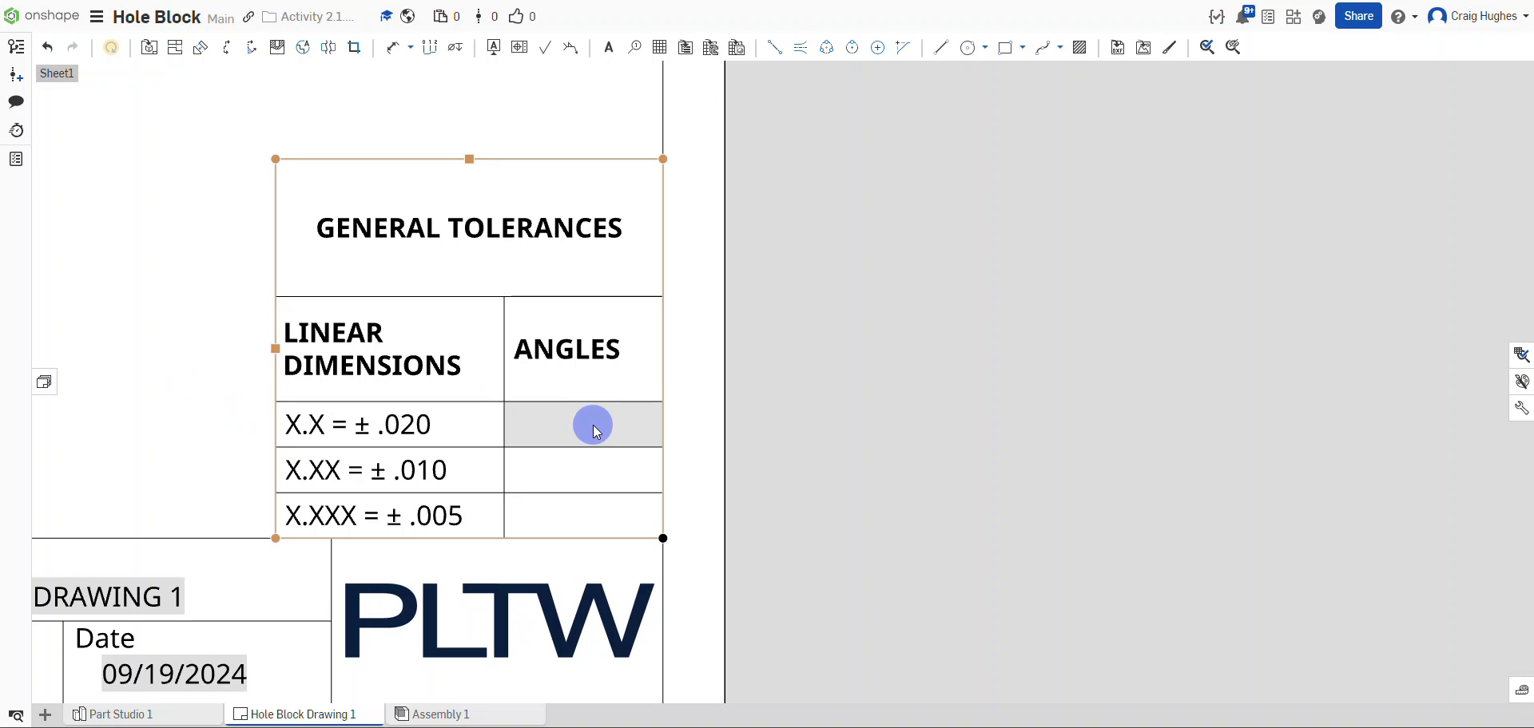
{"action": "left_click", "coordinate": [595, 428]}
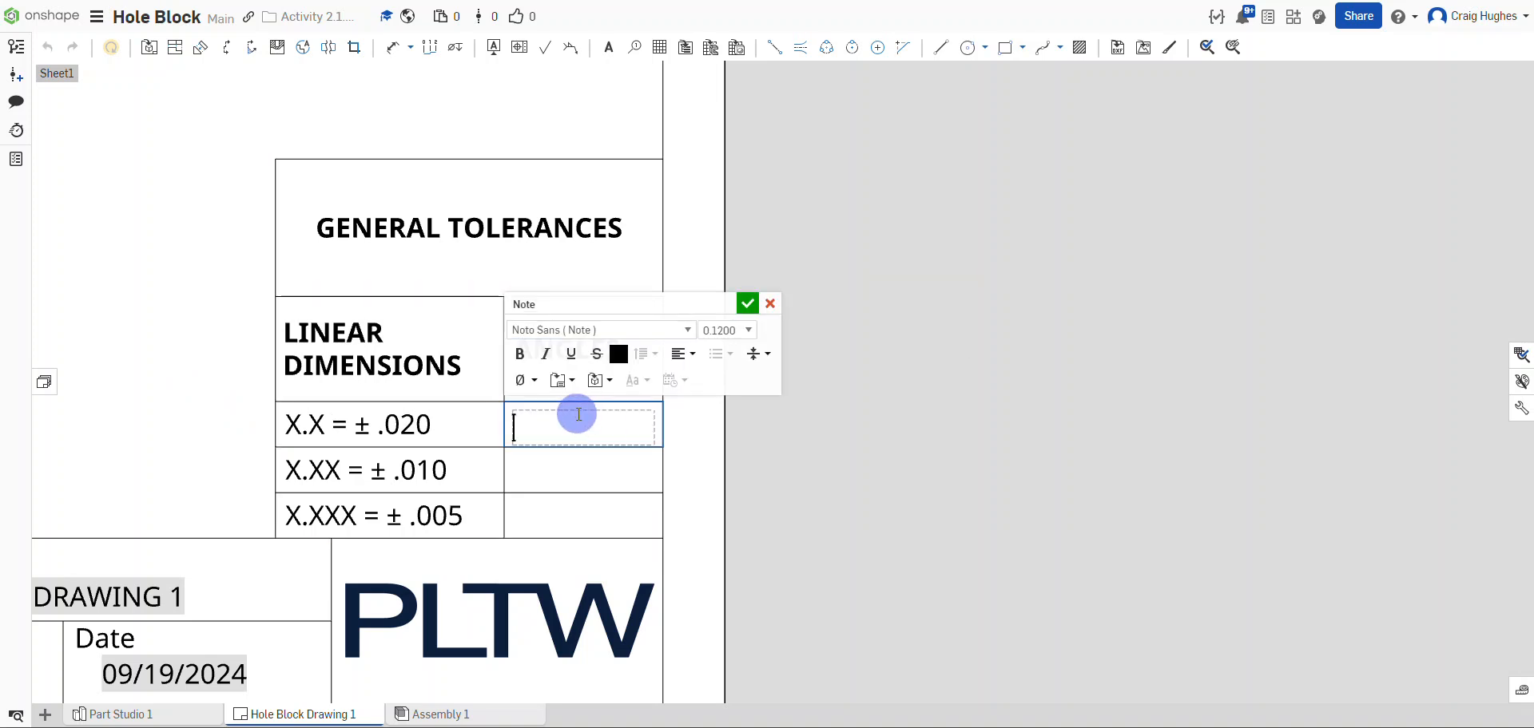
{"action": "type", "text": "ANGLES ="}
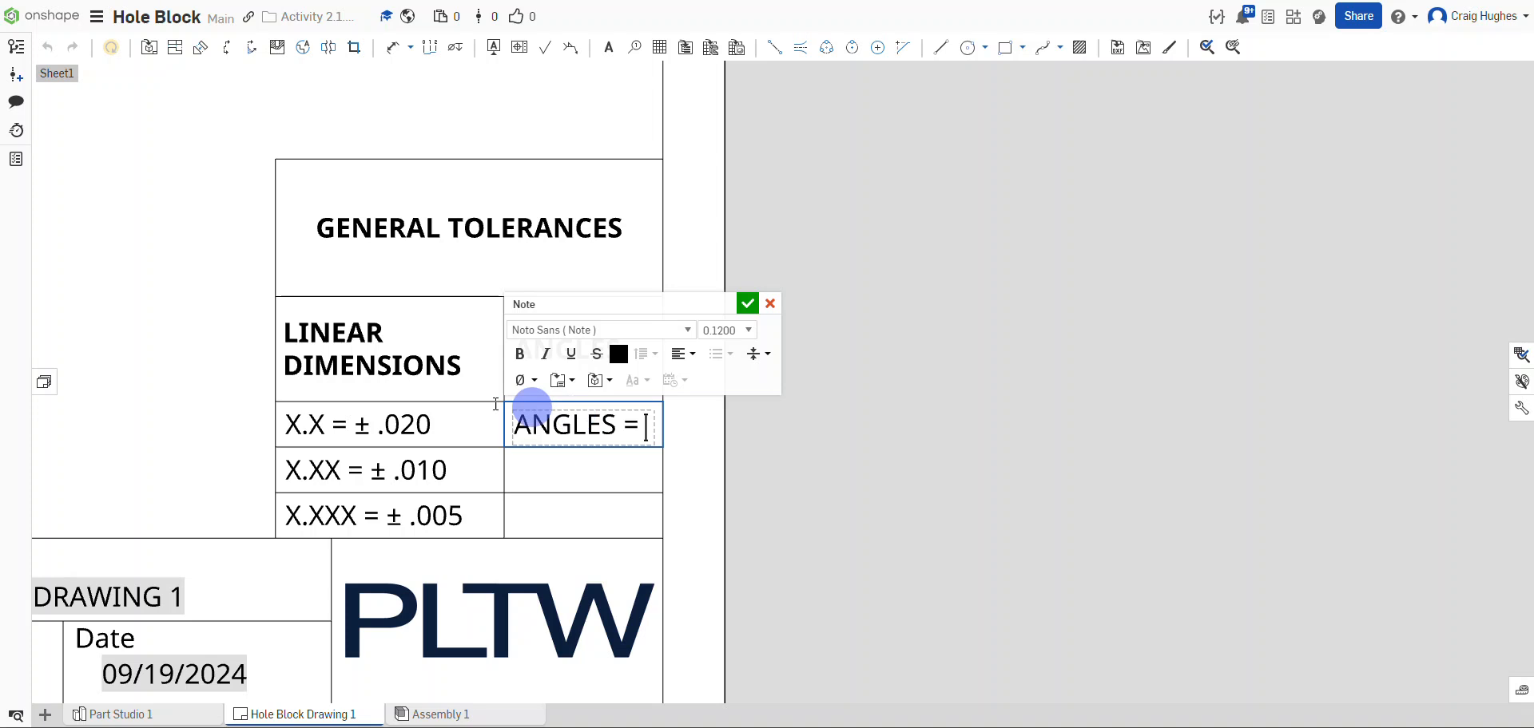
{"action": "left_click", "coordinate": [524, 381]}
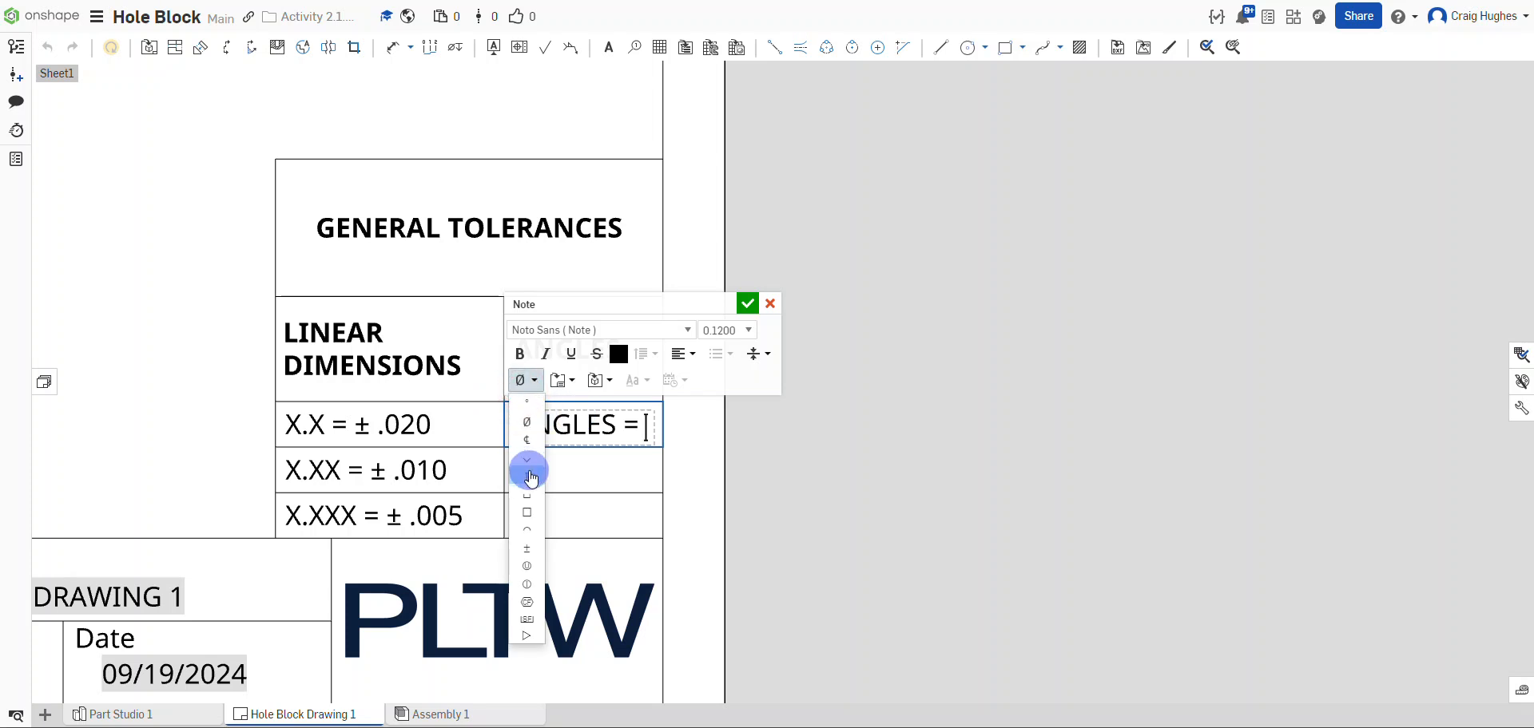
{"action": "left_click", "coordinate": [527, 548]}
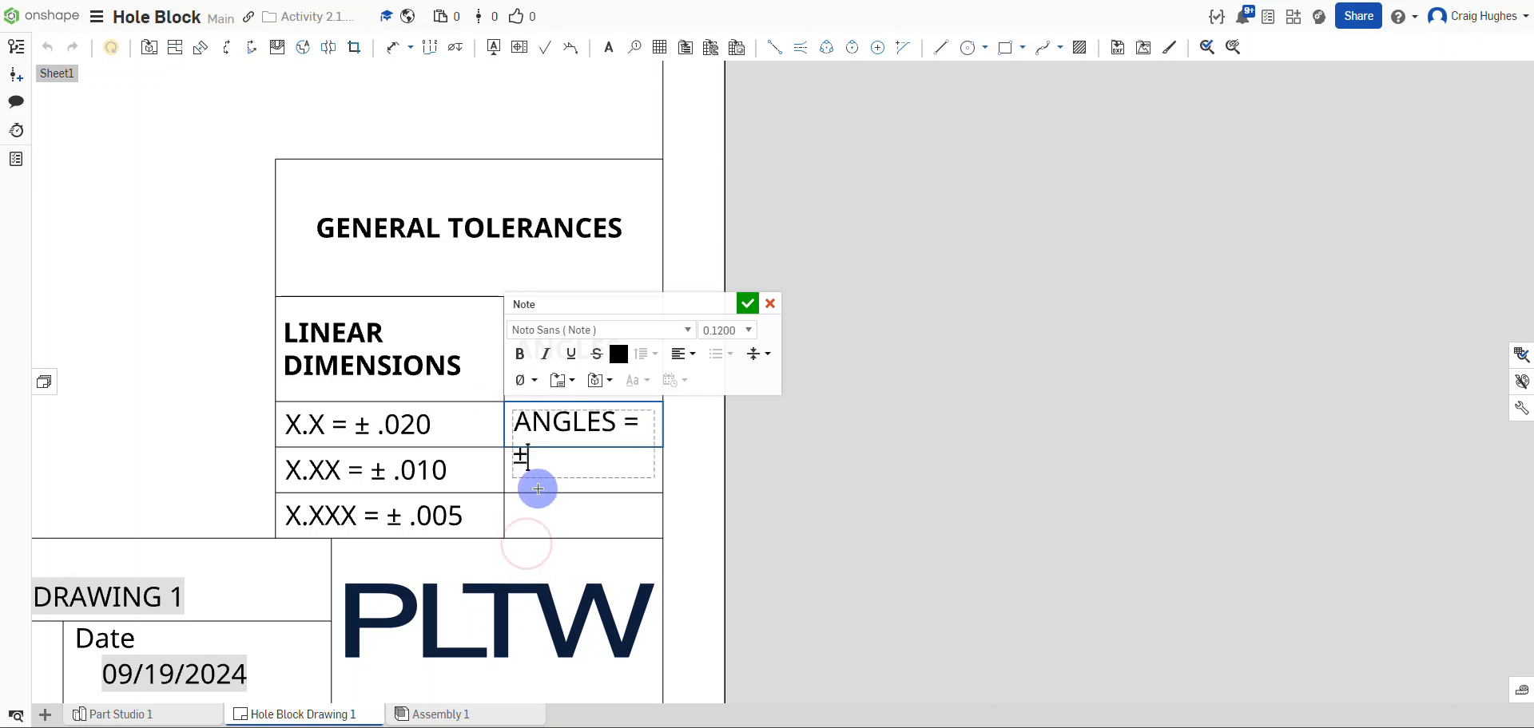
{"action": "left_click", "coordinate": [524, 381]}
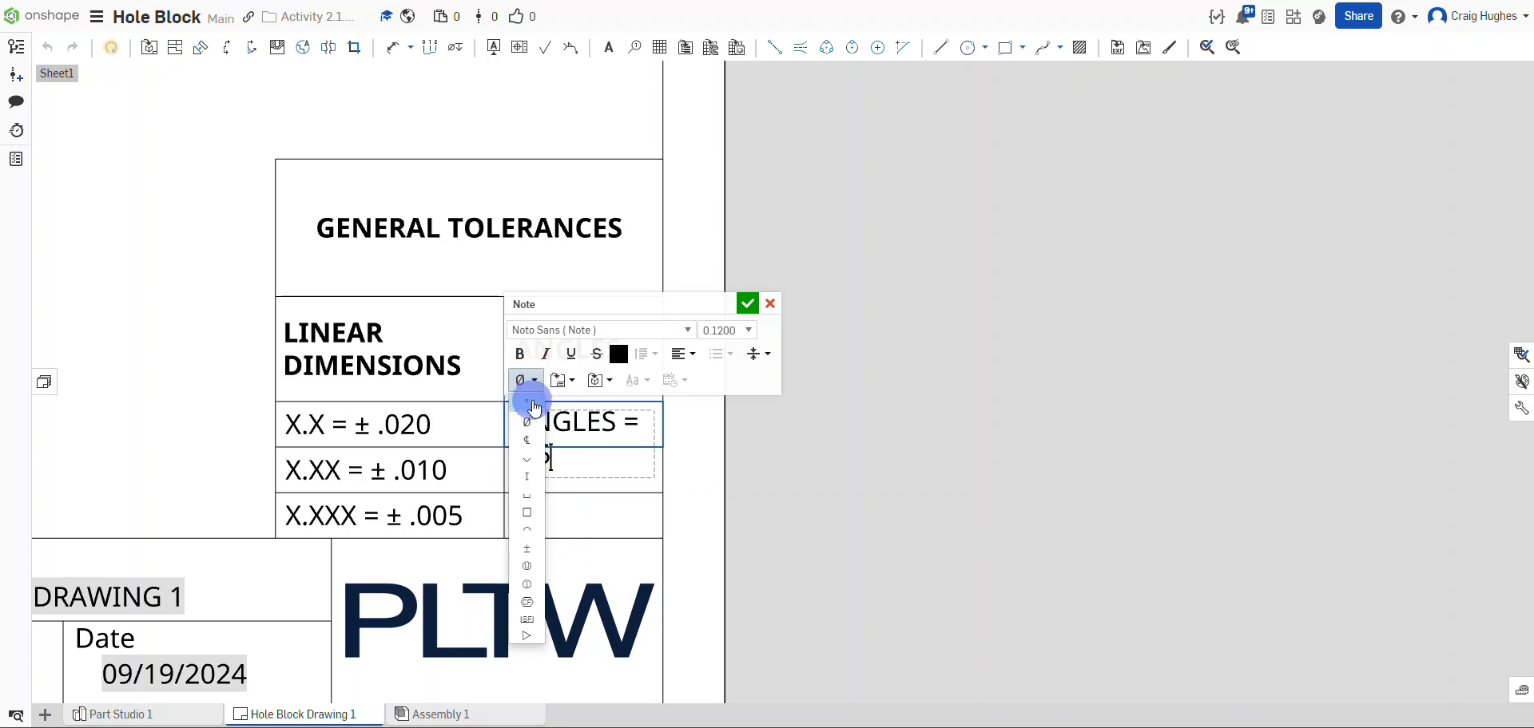
{"action": "left_click", "coordinate": [533, 410]}
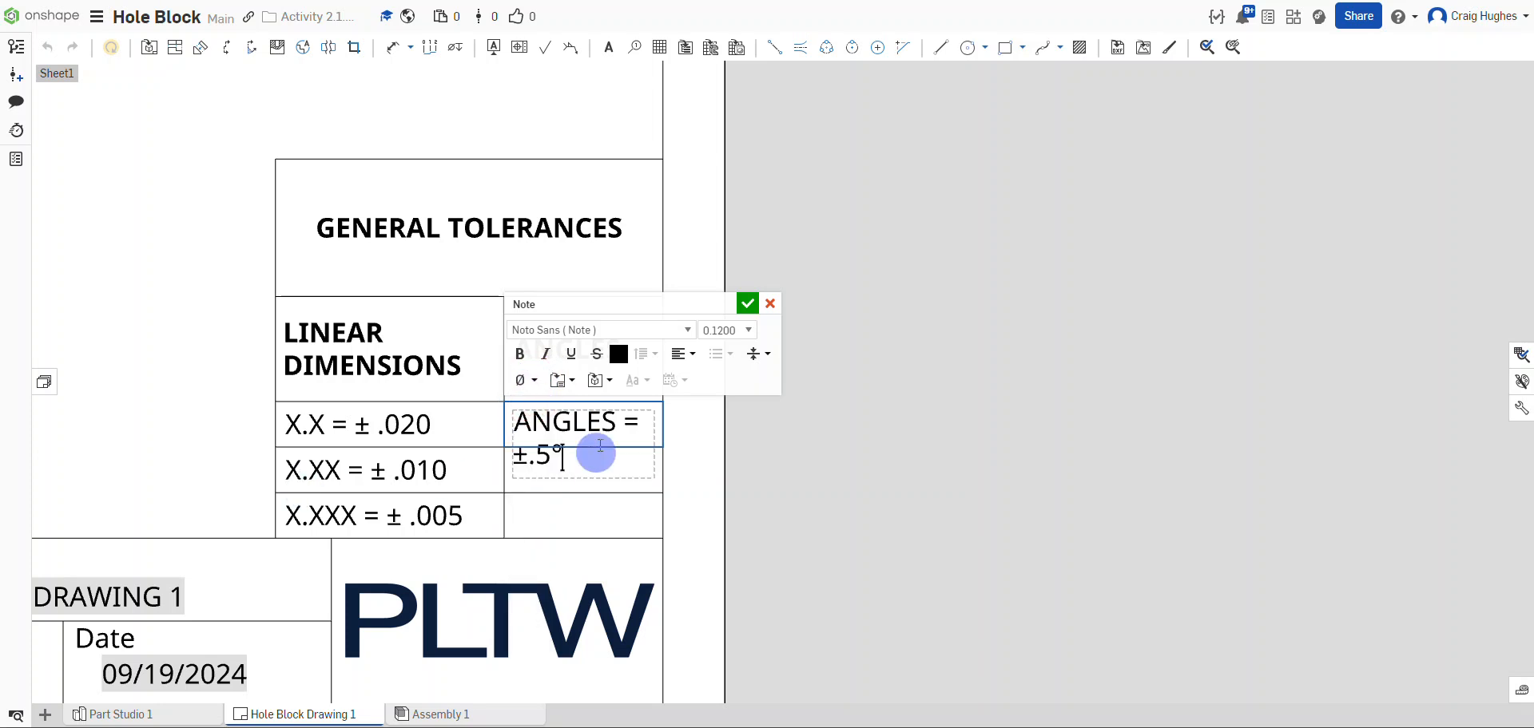
{"action": "left_click", "coordinate": [747, 304]}
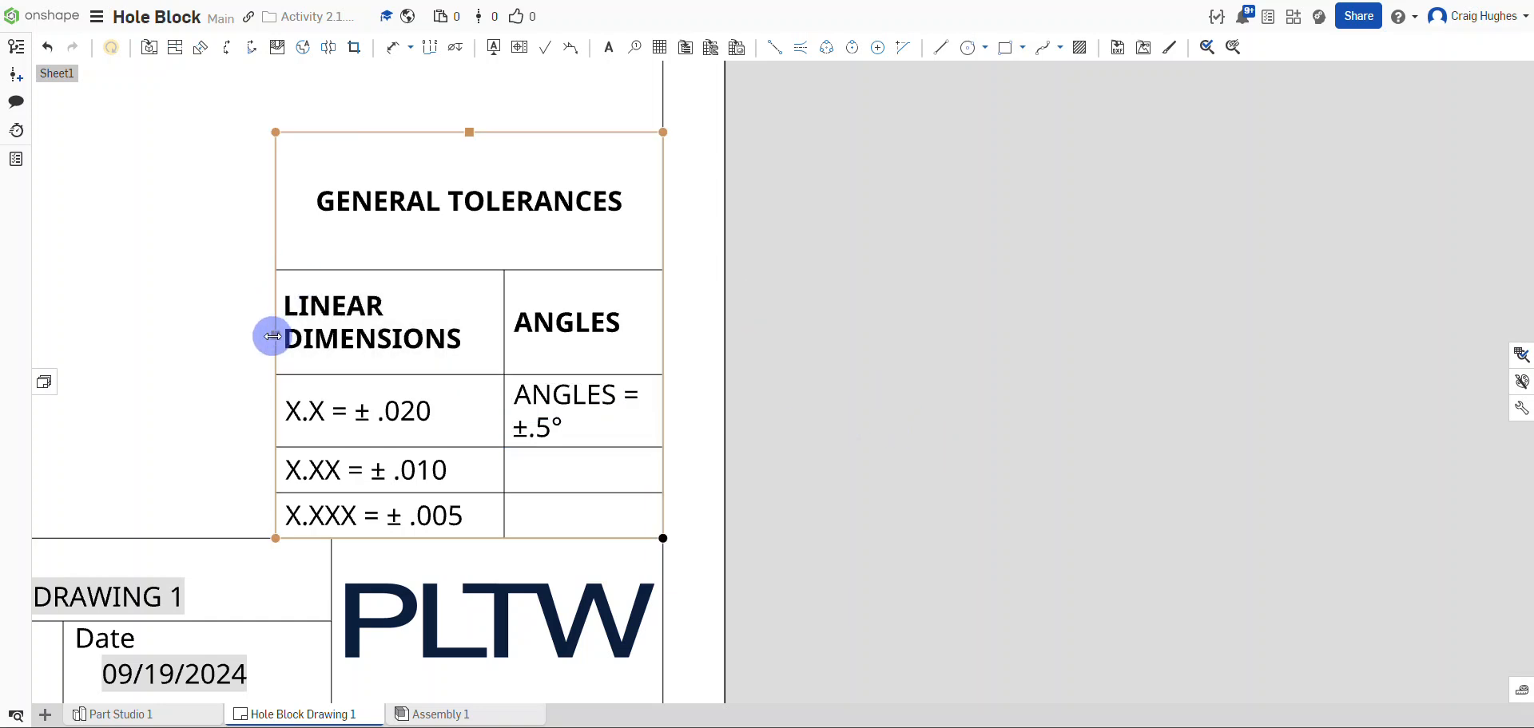
Widen the general tolerances table until LINEAR DIMENSIONS and the angle tolerance each fit on one line, and shrink the title and heading rows' height.
{"action": "left_click_drag", "start_coordinate": [272, 335], "coordinate": [109, 332]}
{"action": "middle_click_drag", "start_coordinate": [275, 347], "coordinate": [450, 408]}
{"action": "scroll", "coordinate": [449, 409], "scroll_direction": "down", "scroll_amount": 1}
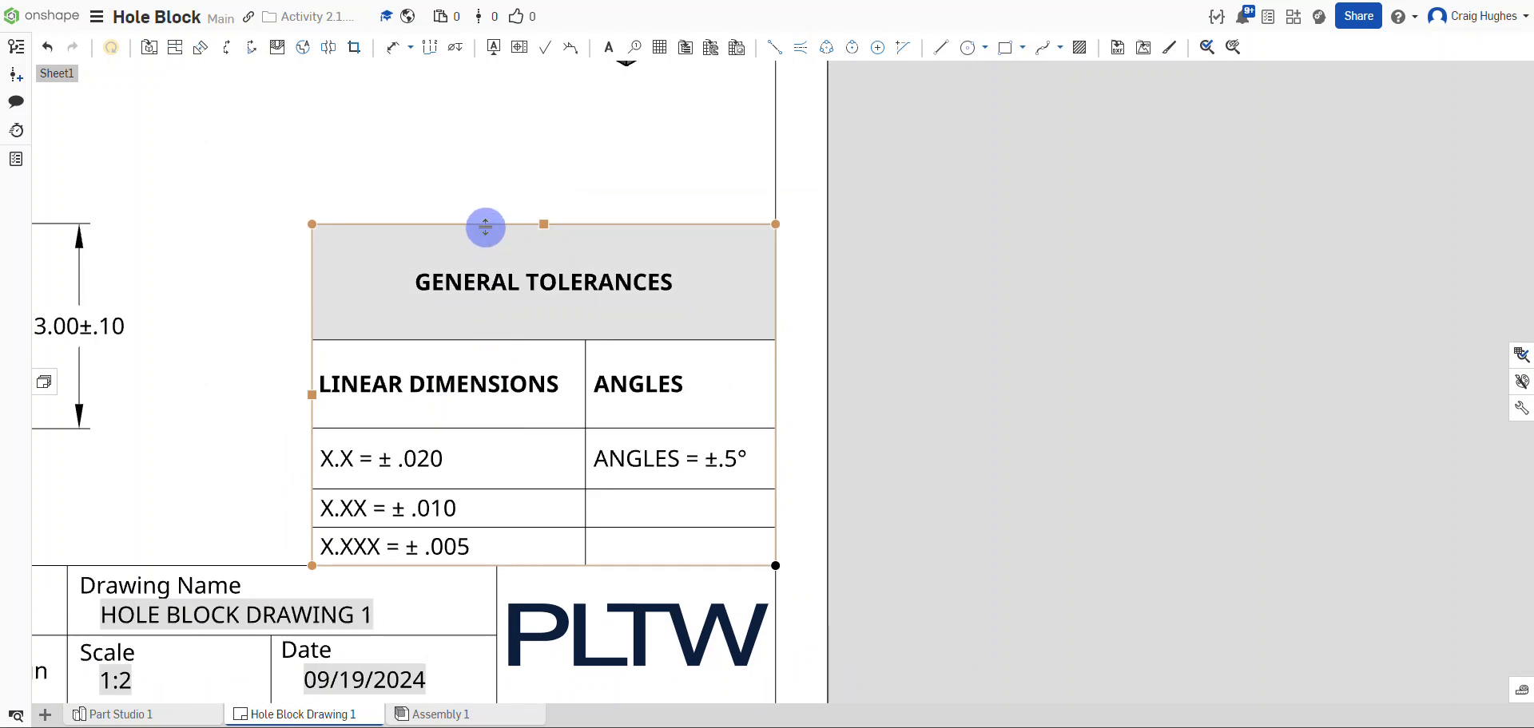
{"action": "left_click_drag", "start_coordinate": [486, 226], "coordinate": [479, 390]}
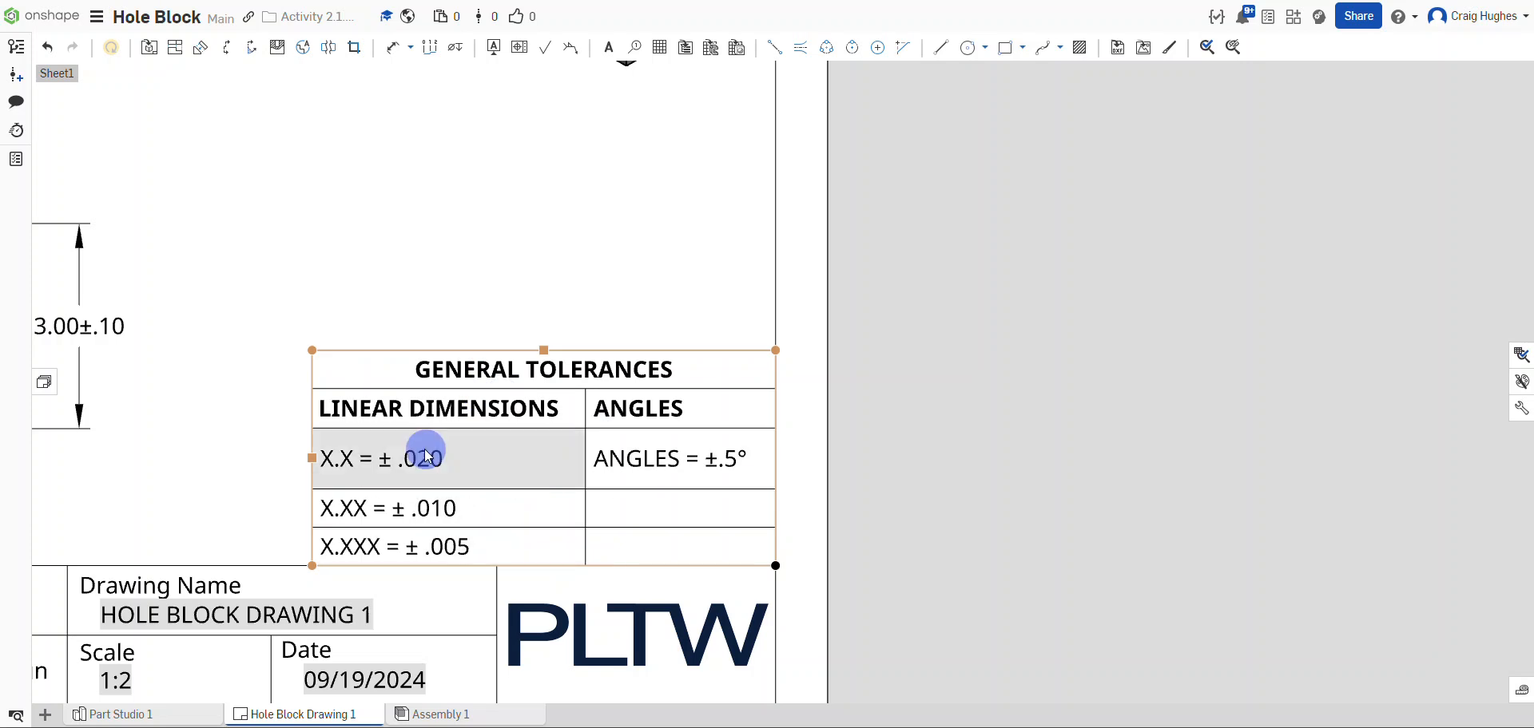
{"action": "double_click", "coordinate": [474, 465]}
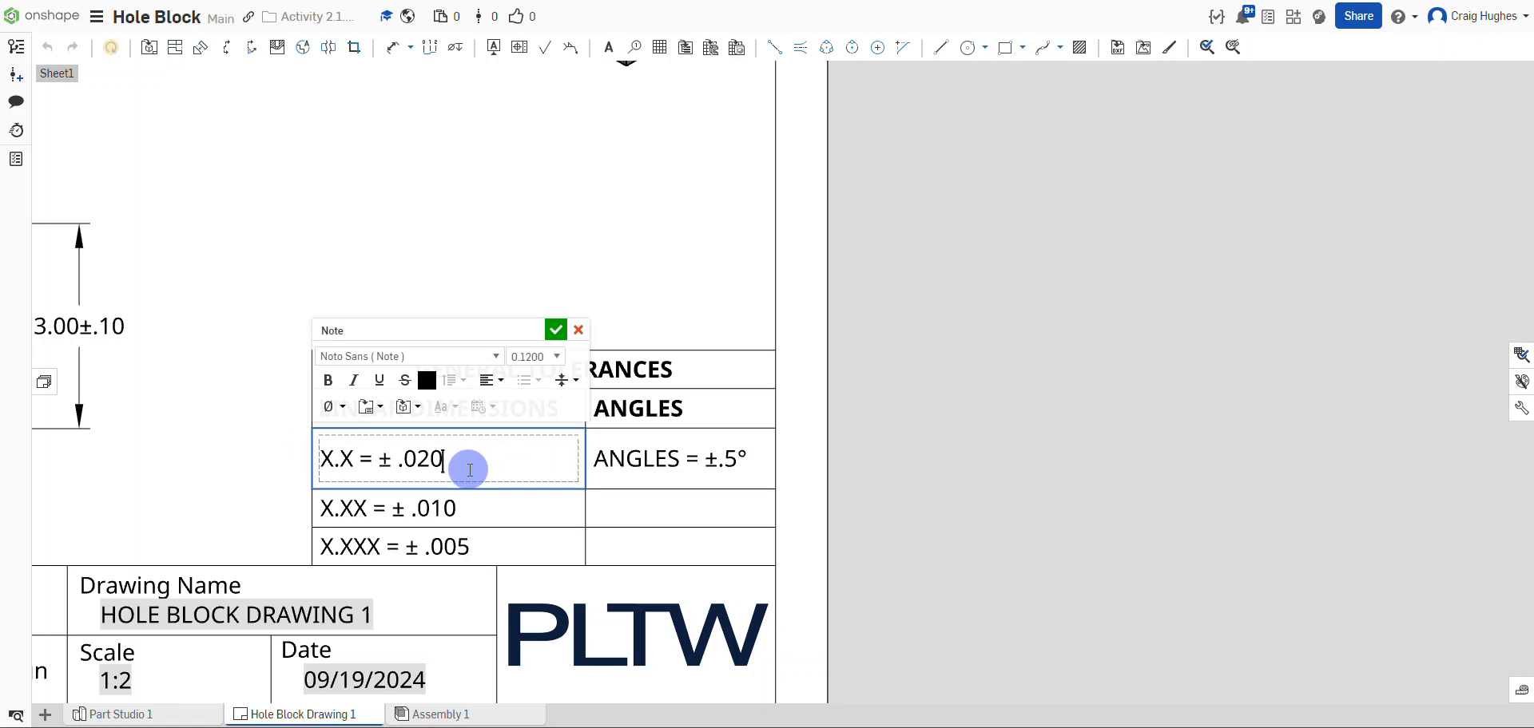
{"action": "left_click", "coordinate": [223, 453]}
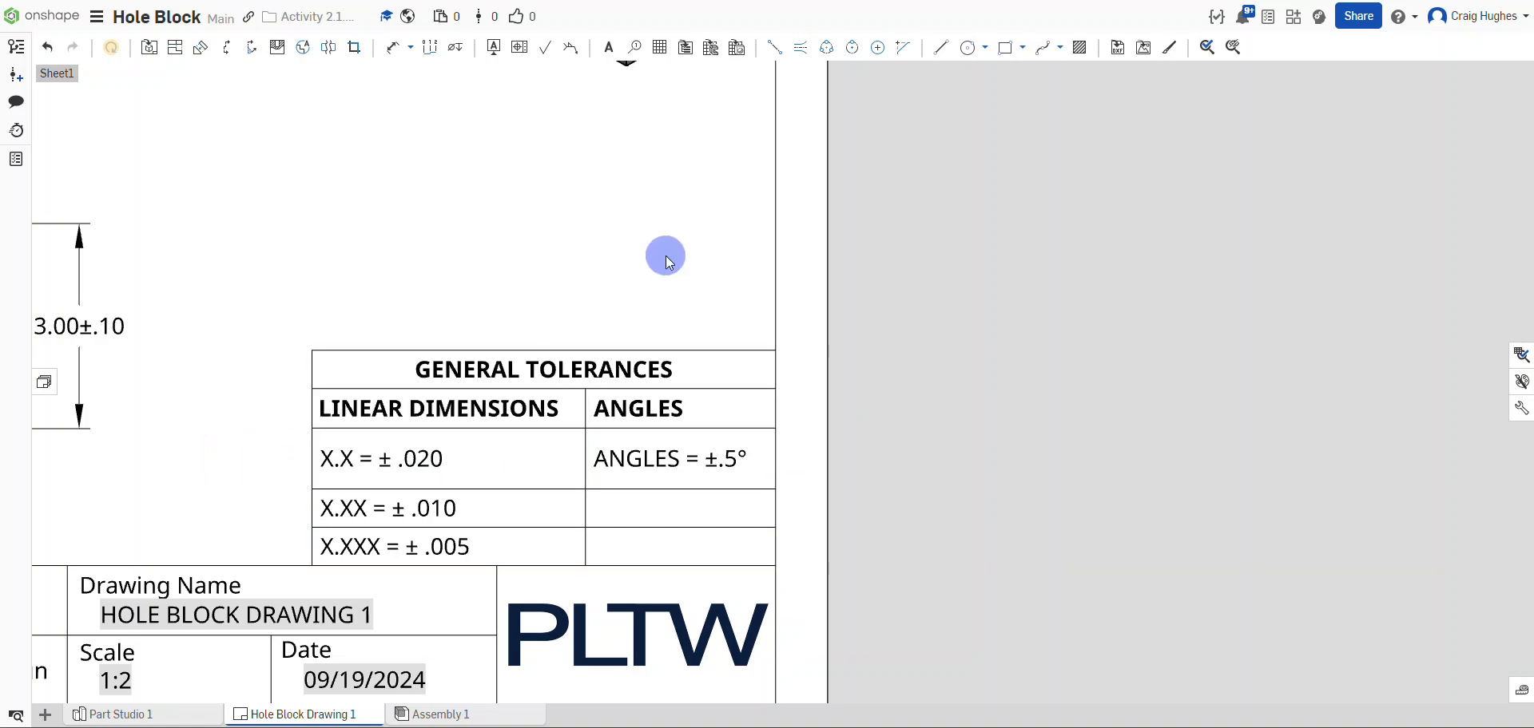
Zoom the view to fit the whole drawing sheet and review the finished drawing.
{"action": "middle_click_drag", "start_coordinate": [664, 256], "coordinate": [995, 376]}
{"action": "scroll", "coordinate": [995, 376], "scroll_direction": "down", "scroll_amount": 3}
{"action": "scroll", "coordinate": [870, 404], "scroll_direction": "down", "scroll_amount": 1}
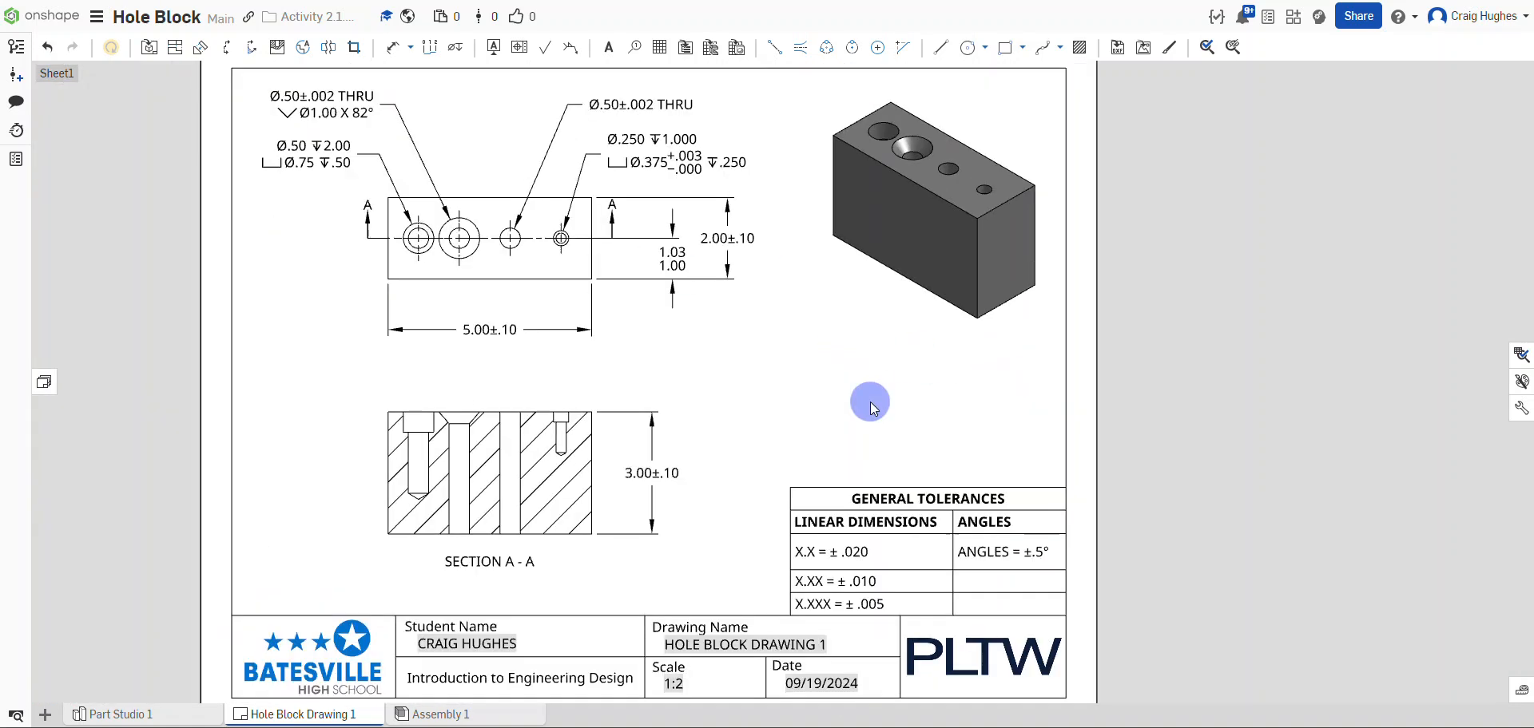
{"action": "right_click", "coordinate": [1177, 388]}
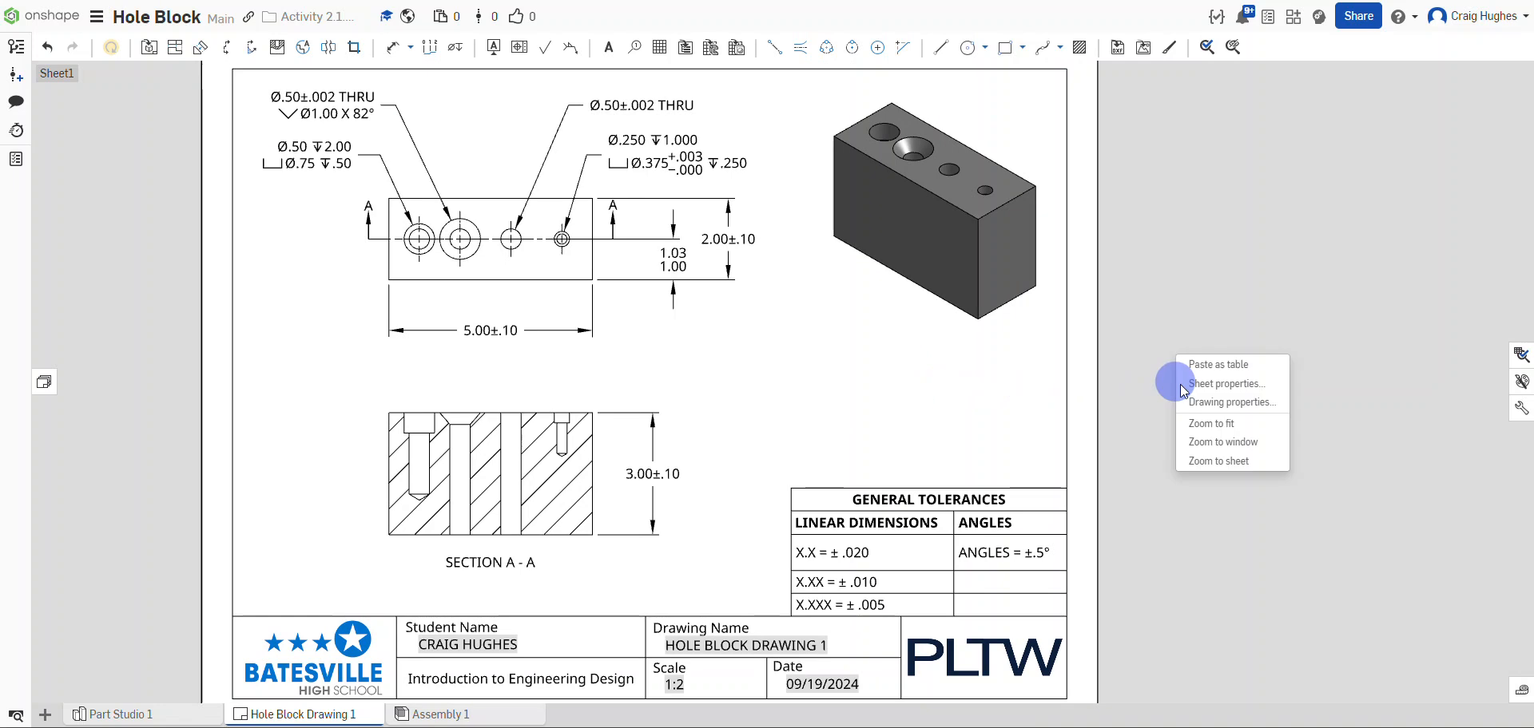
{"action": "left_click", "coordinate": [1213, 423]}
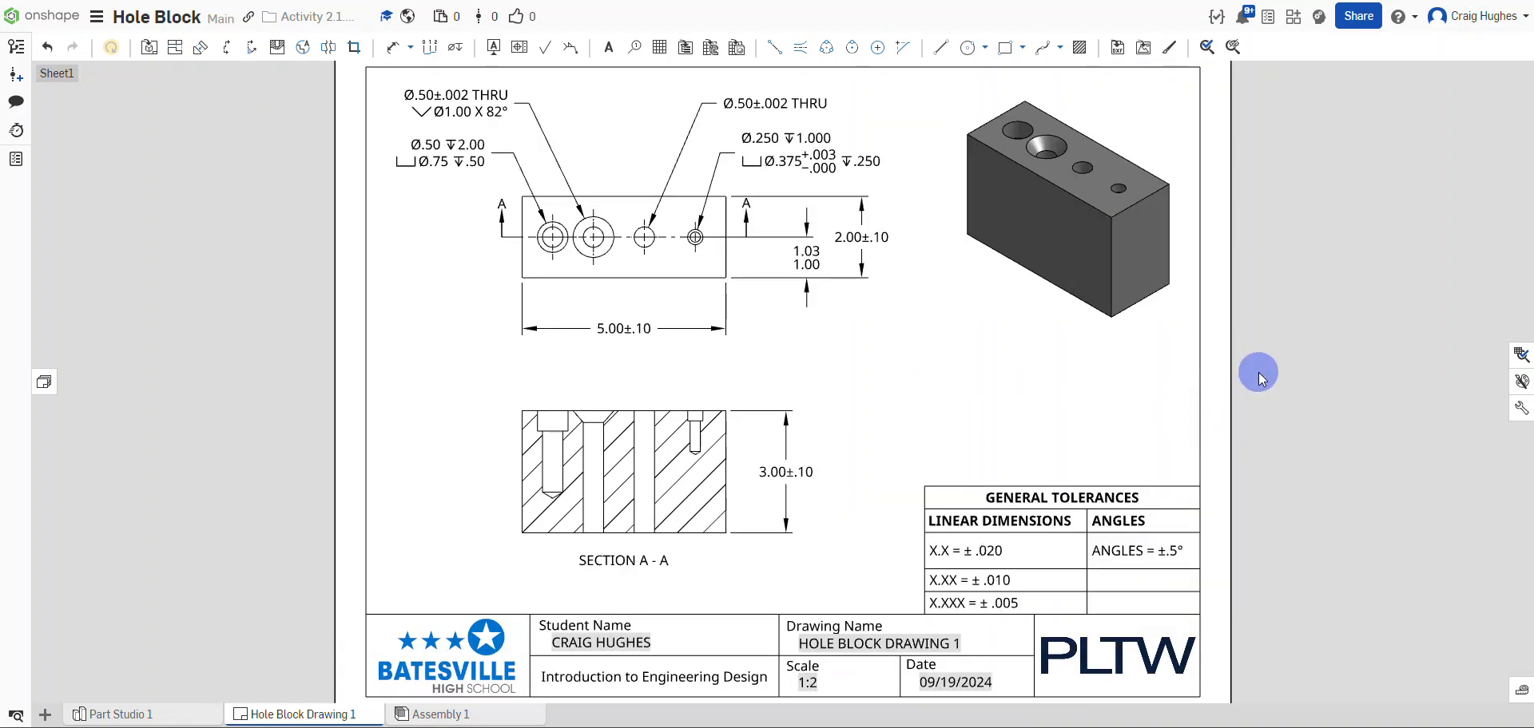